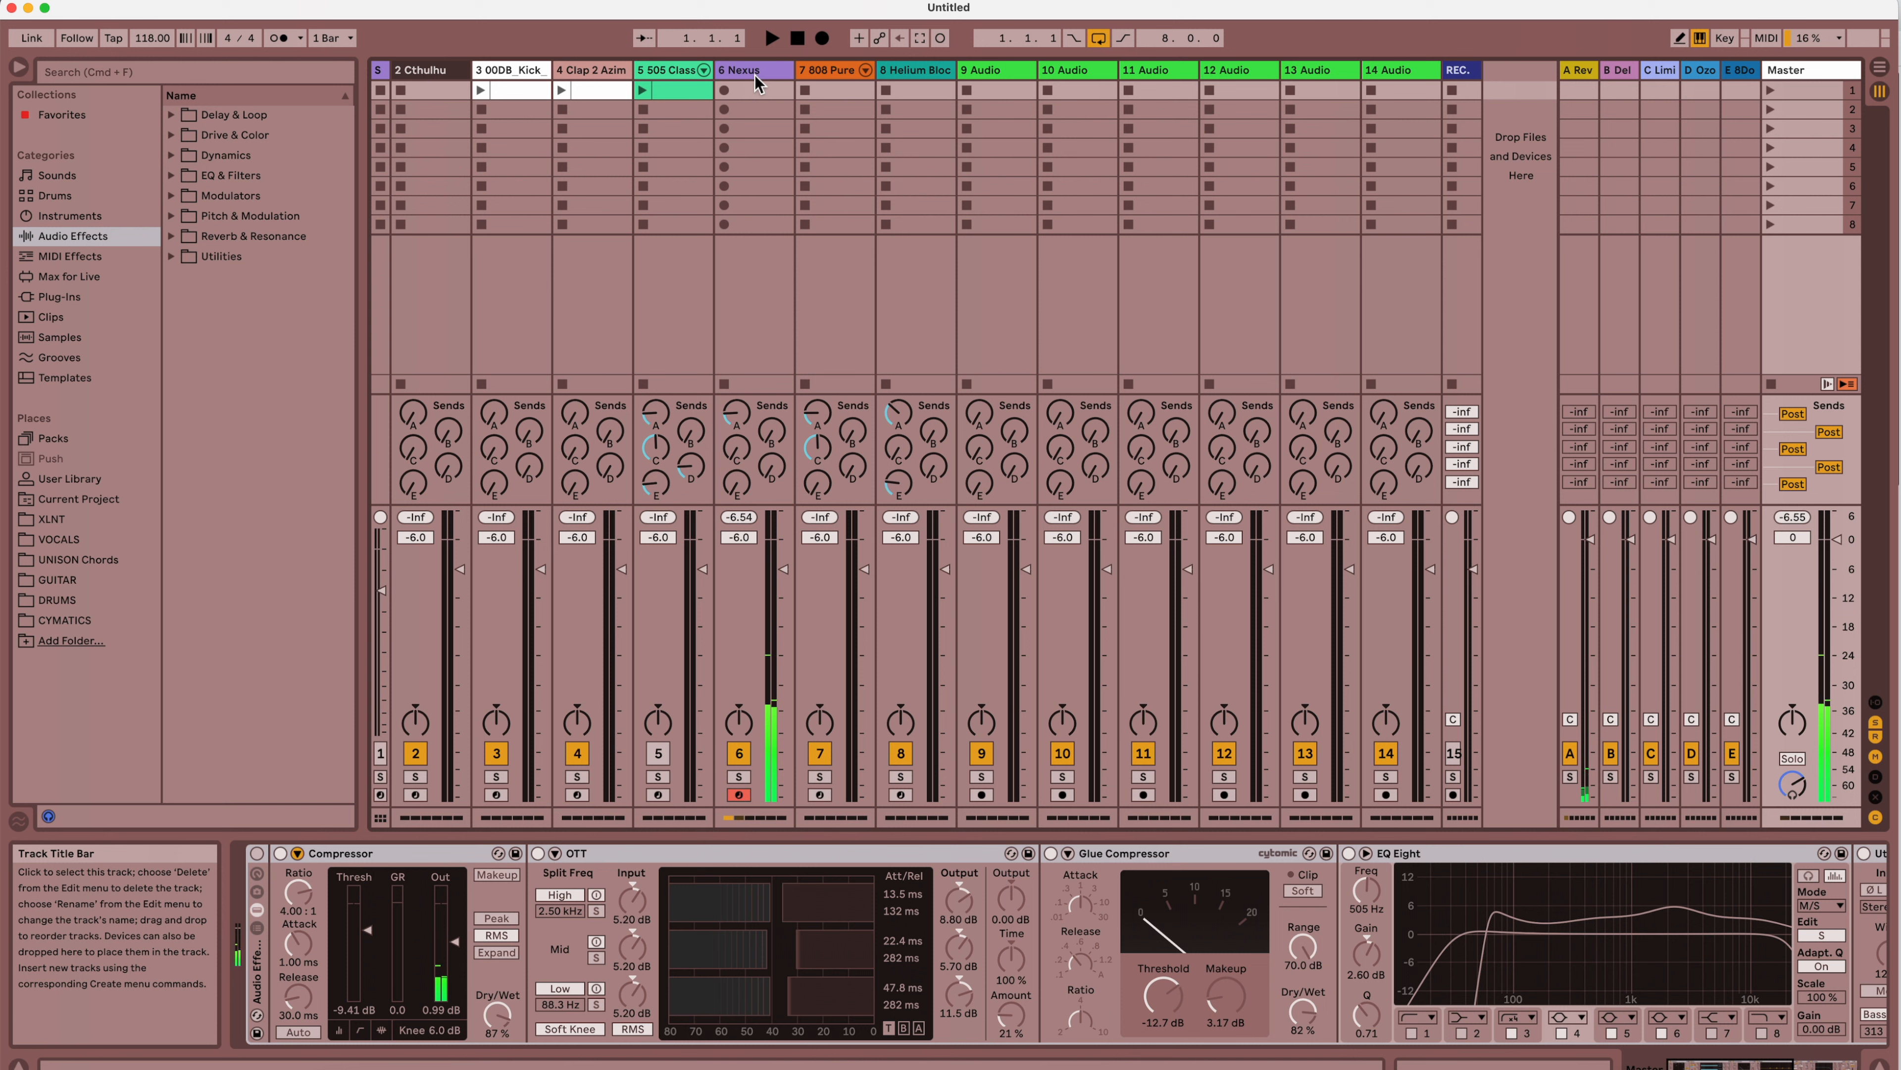
Arm the Helium Blockade track to play it, and switch the record arm to the 808 Pure track
{"action": "left_click", "coordinate": [927, 74]}
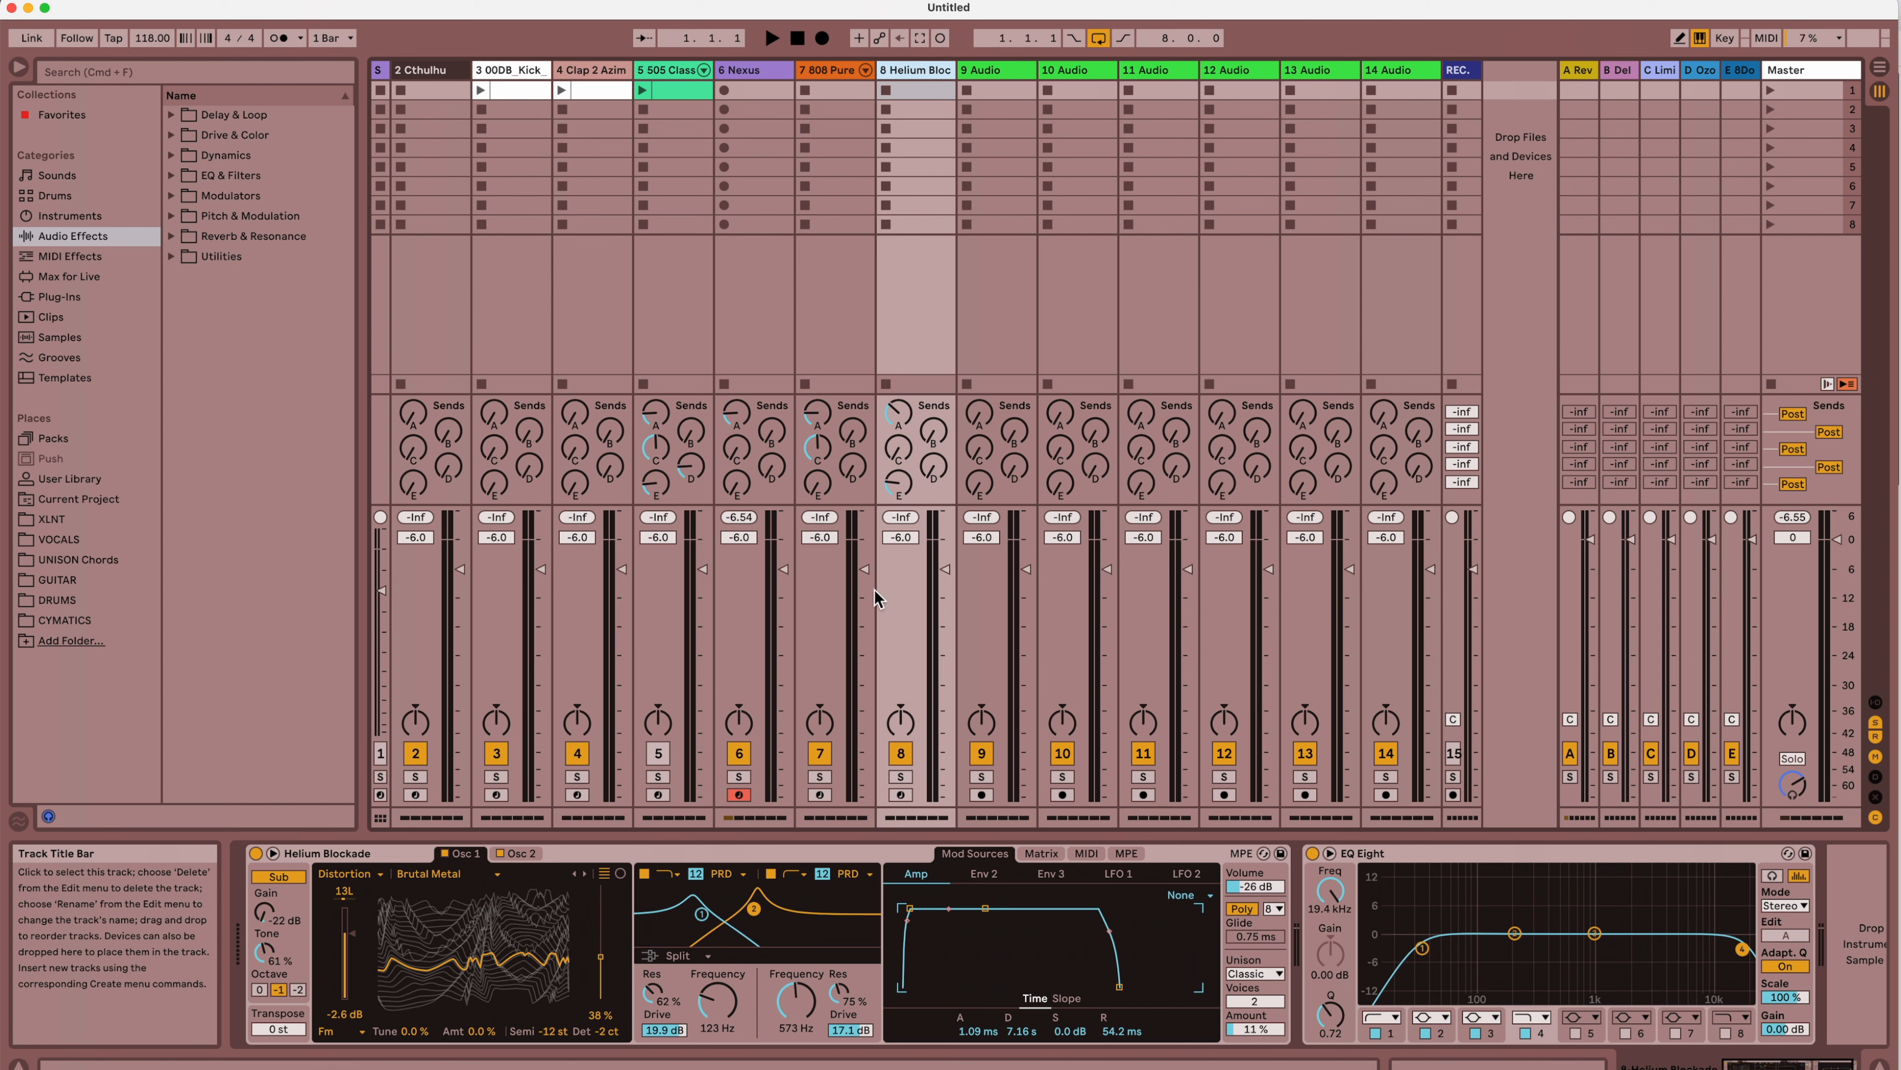
{"action": "left_click", "coordinate": [901, 795]}
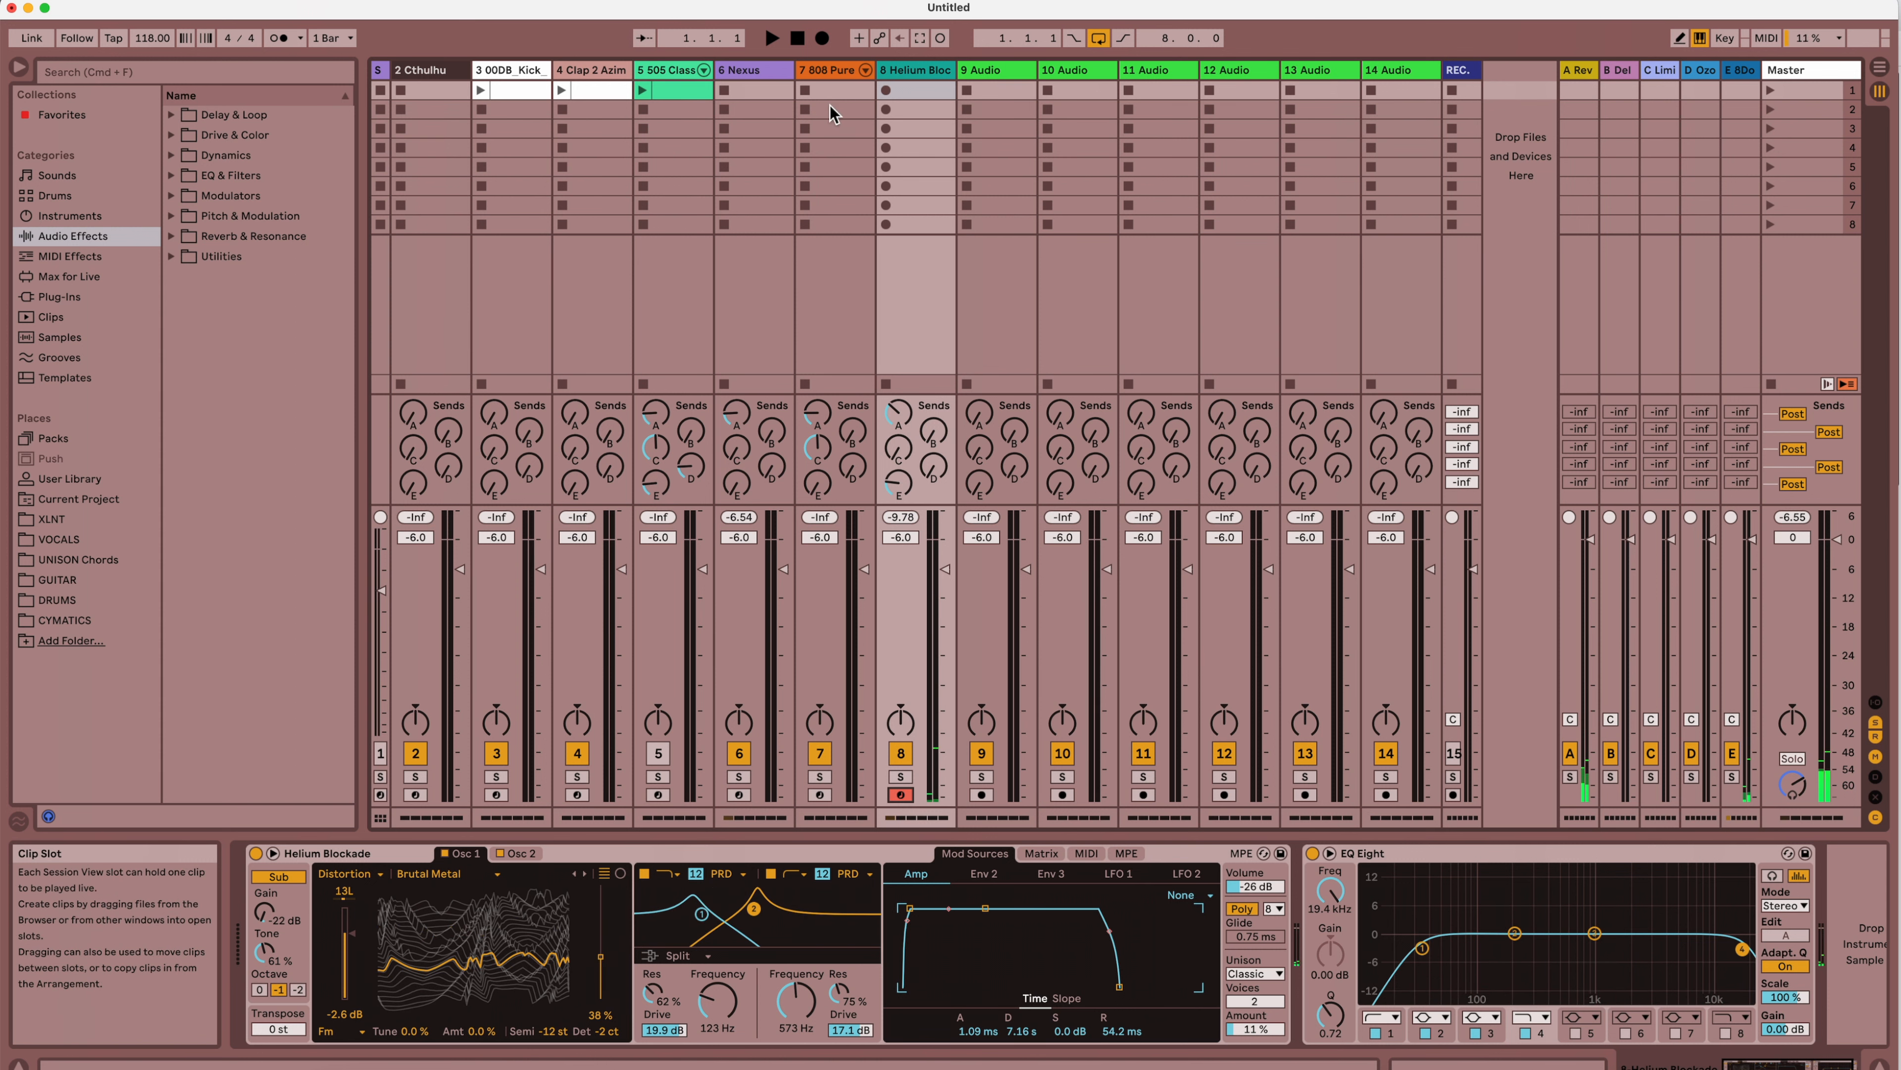
{"action": "left_click", "coordinate": [825, 75]}
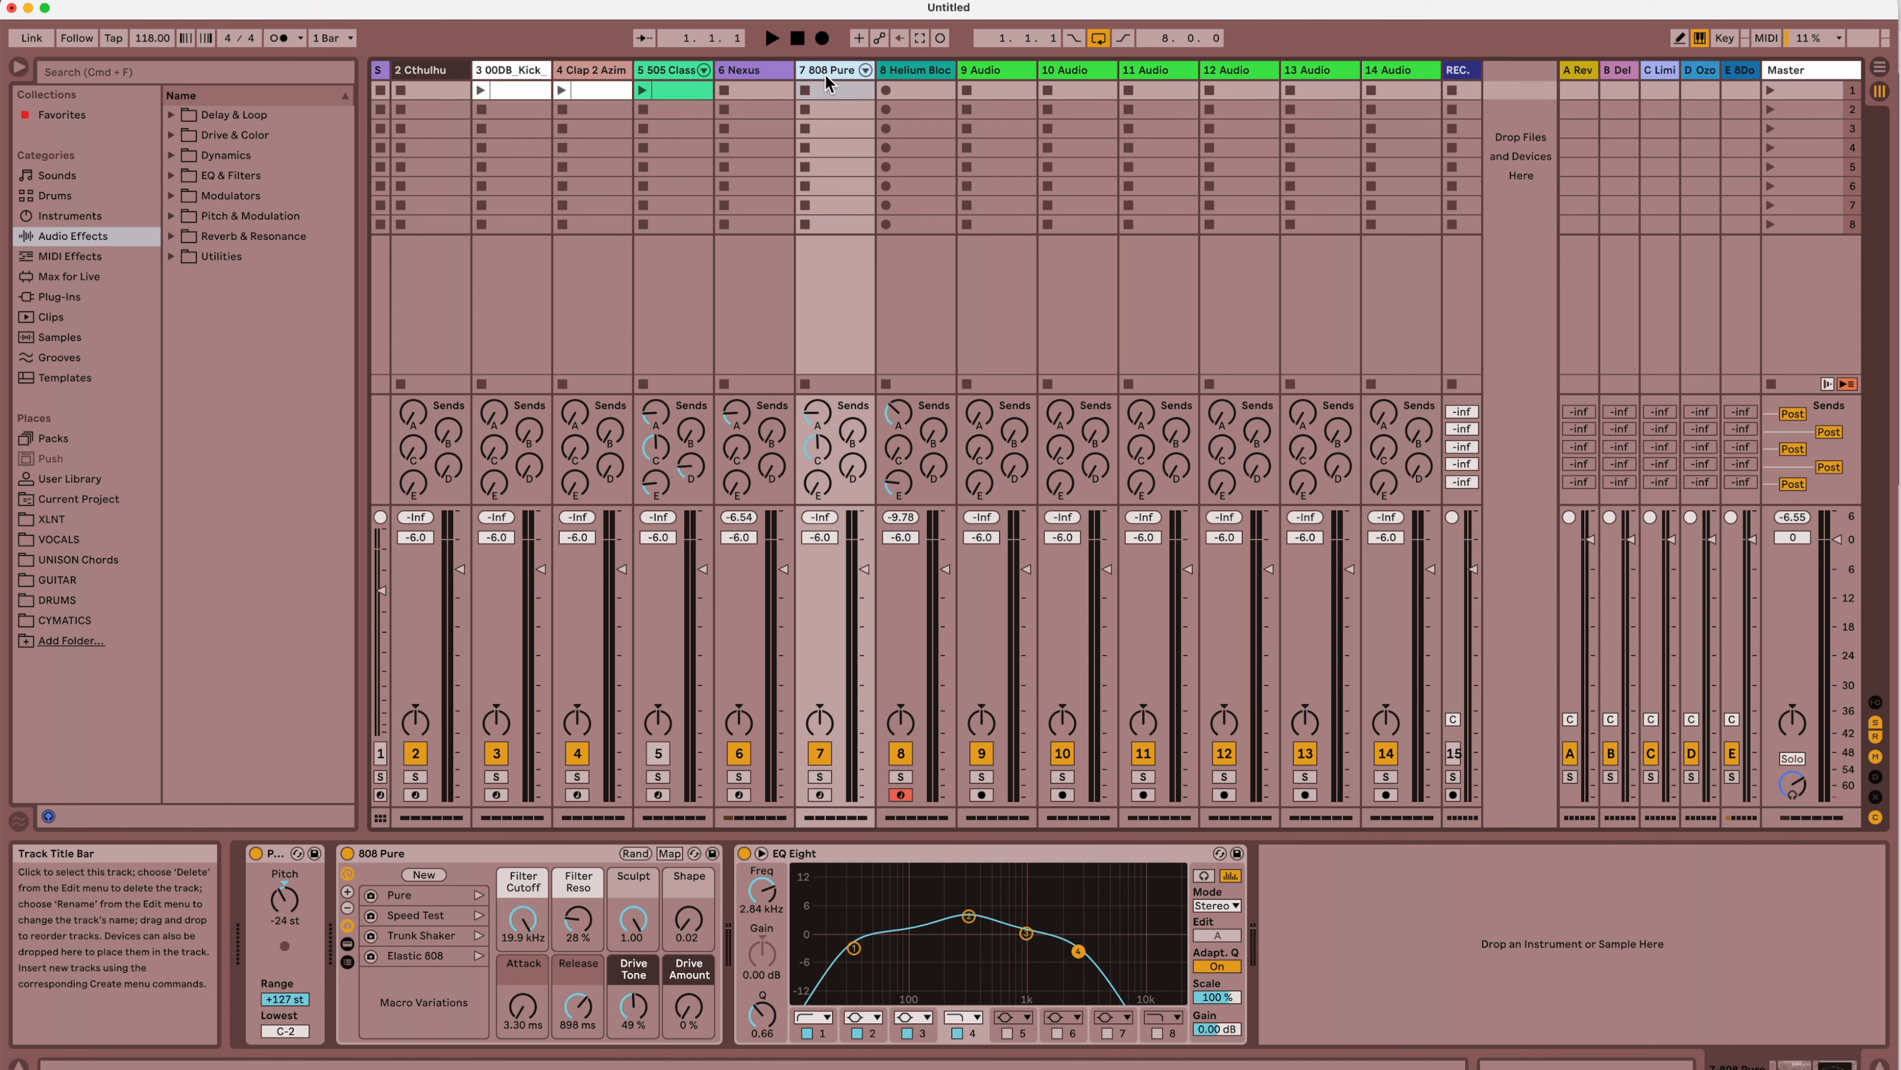
{"action": "left_click", "coordinate": [825, 793]}
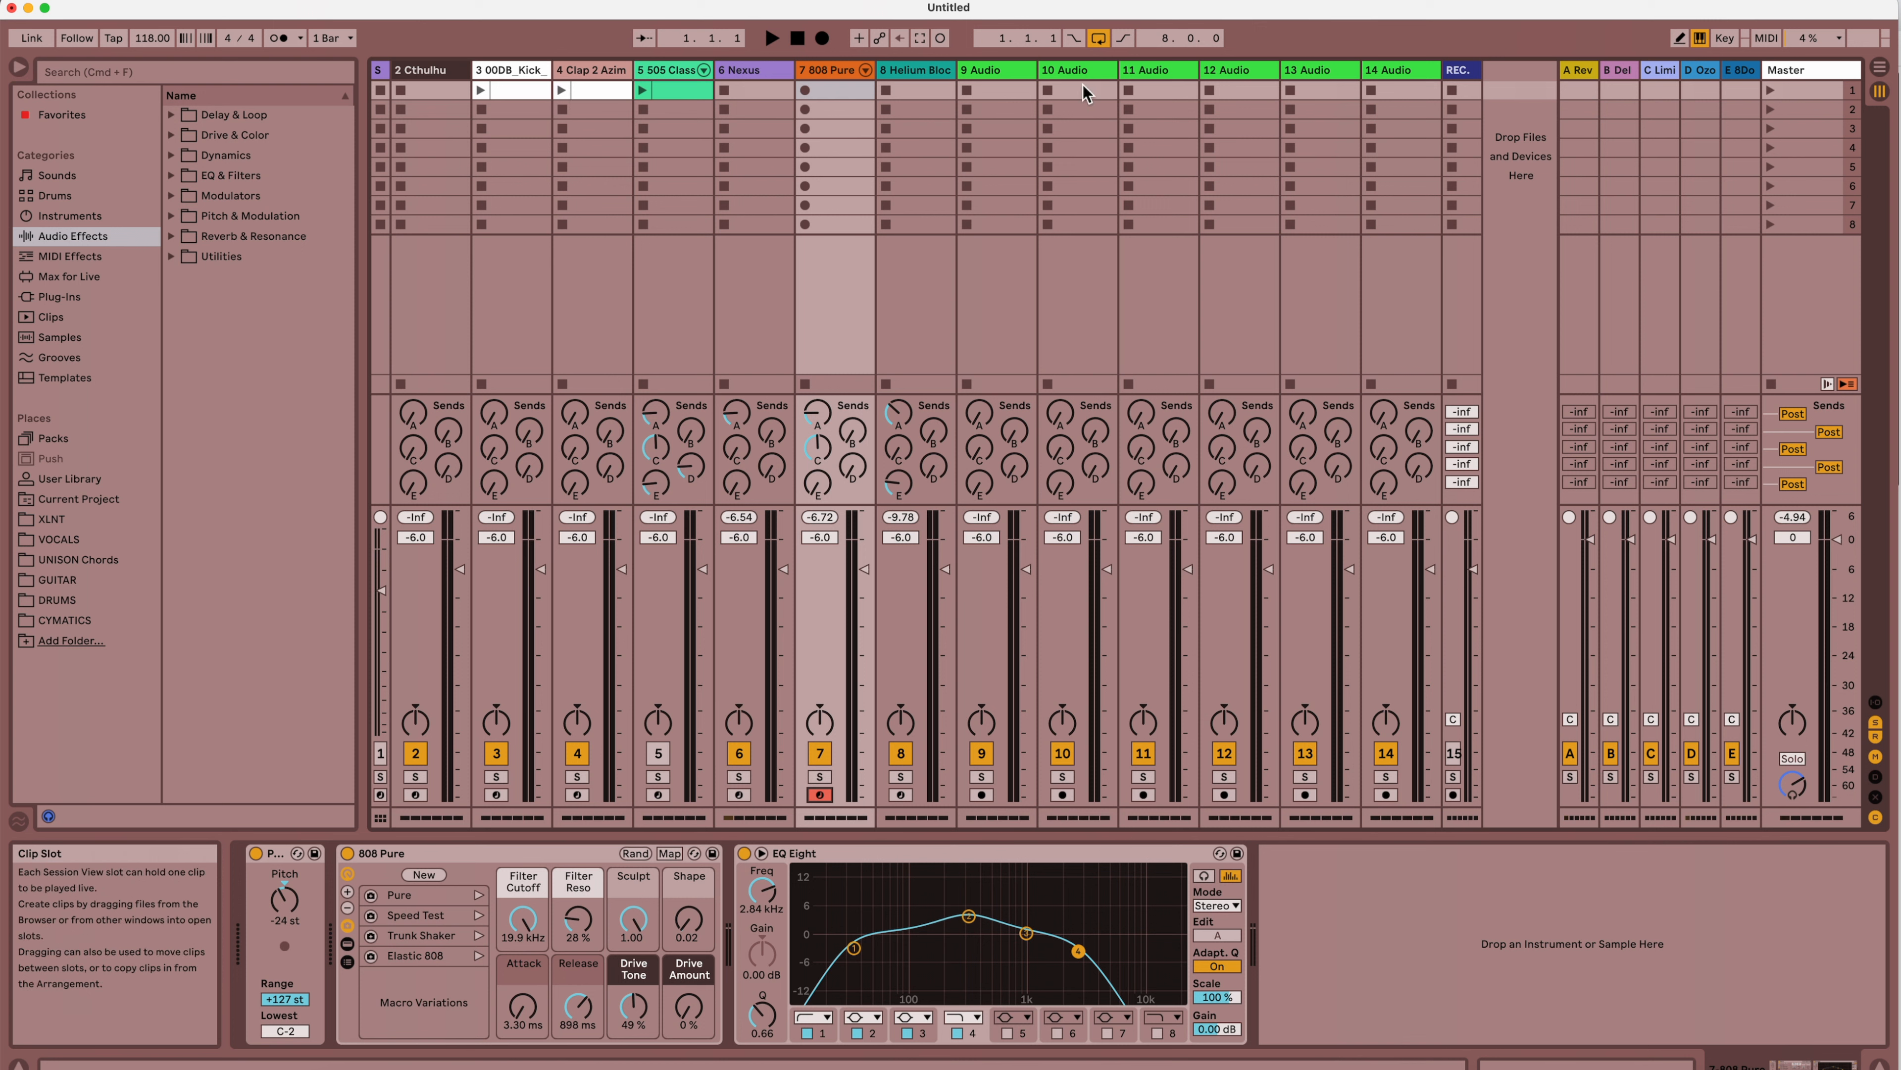
Launch scene 1 to hear the kick, clap and 505 clips together, and stop playback
{"action": "left_click", "coordinate": [1772, 91]}
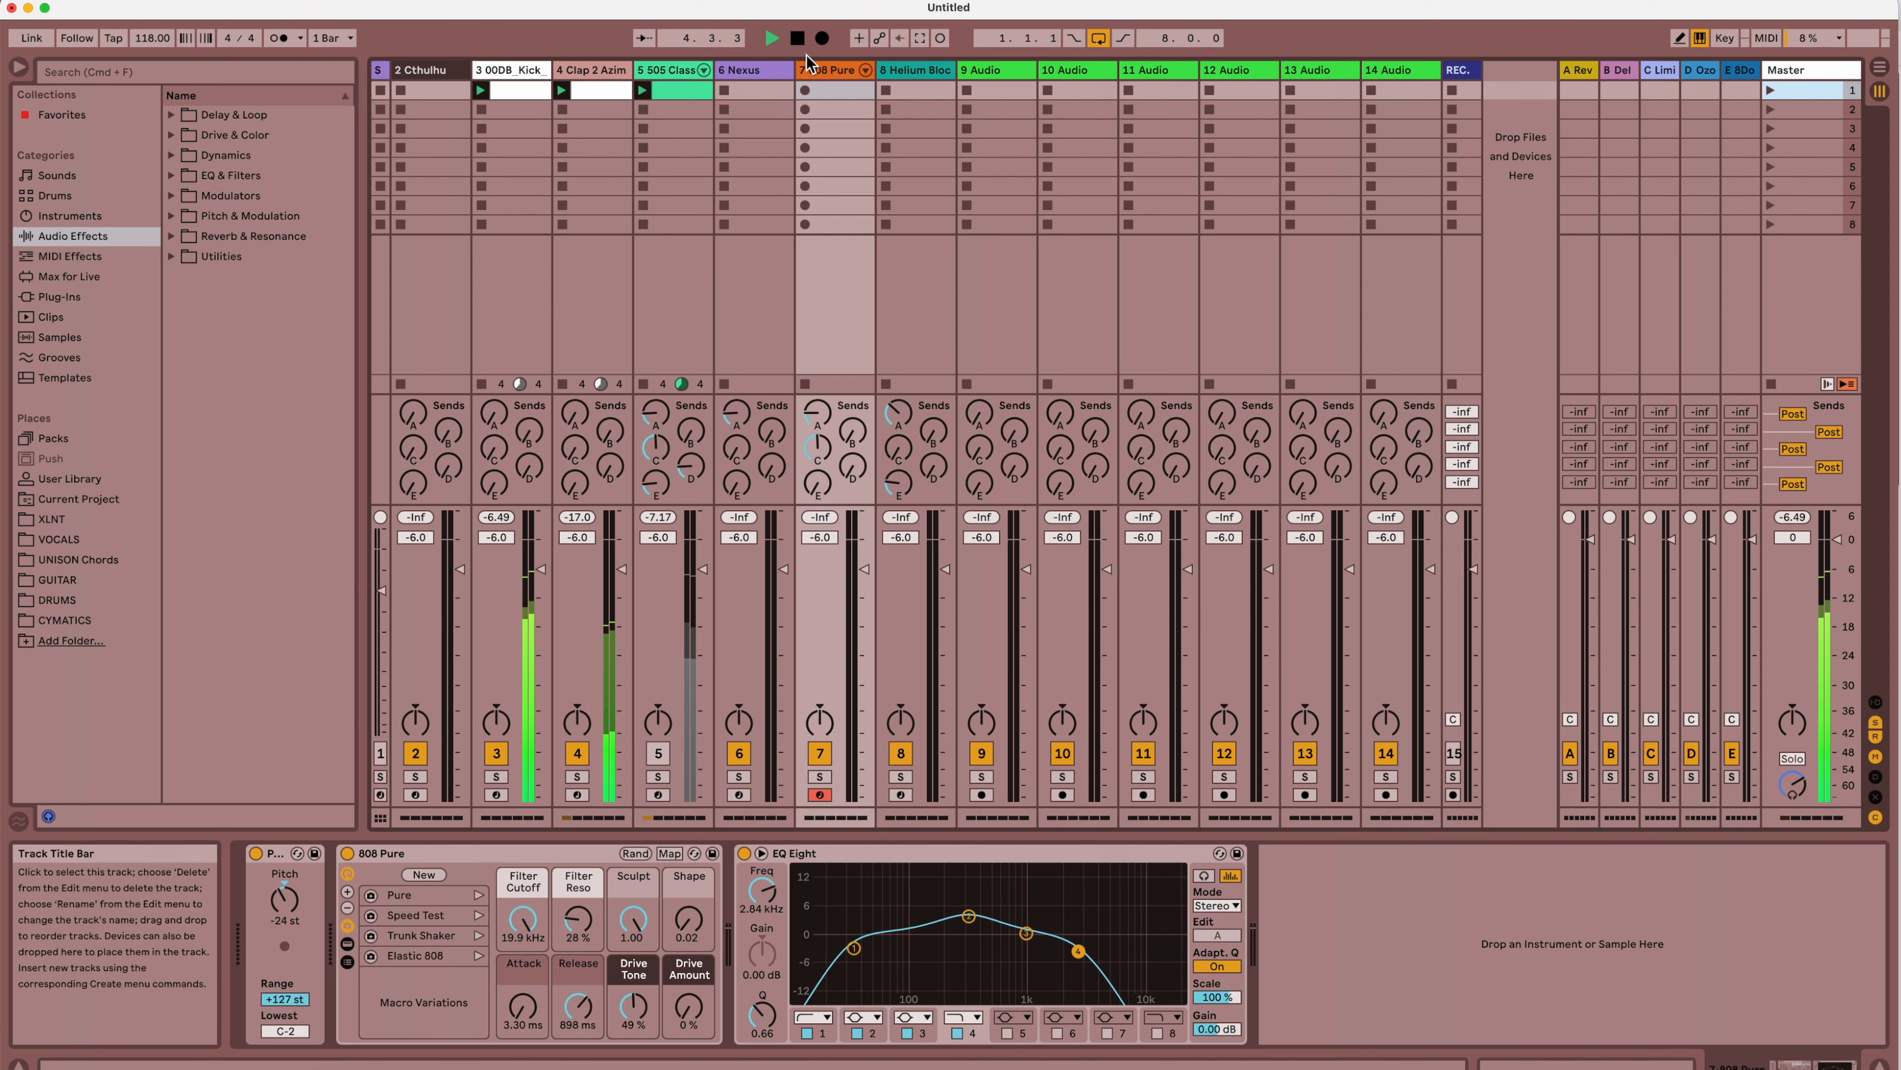
{"action": "left_click", "coordinate": [799, 41]}
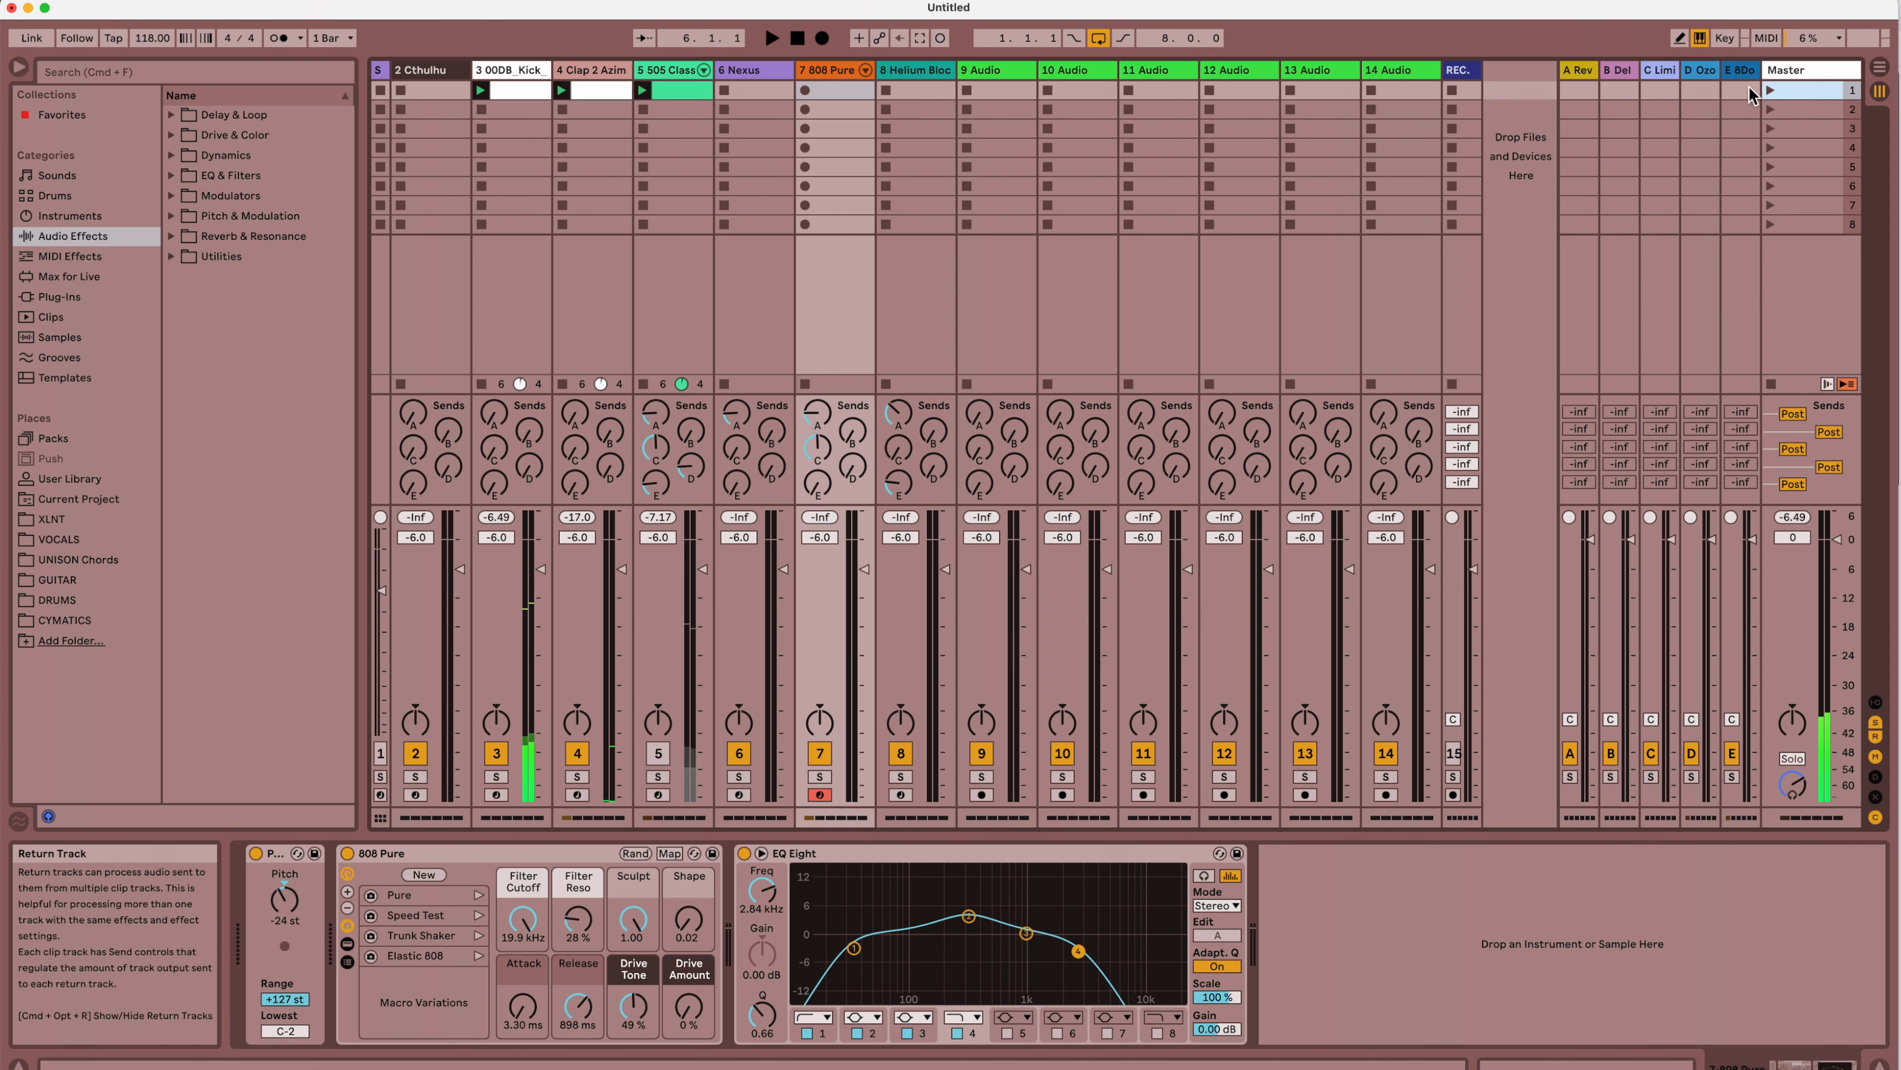
Examine the Master track's effect chain from Compressor and OTT through to the Auto Filter and Limiter
{"action": "left_click", "coordinate": [1797, 70]}
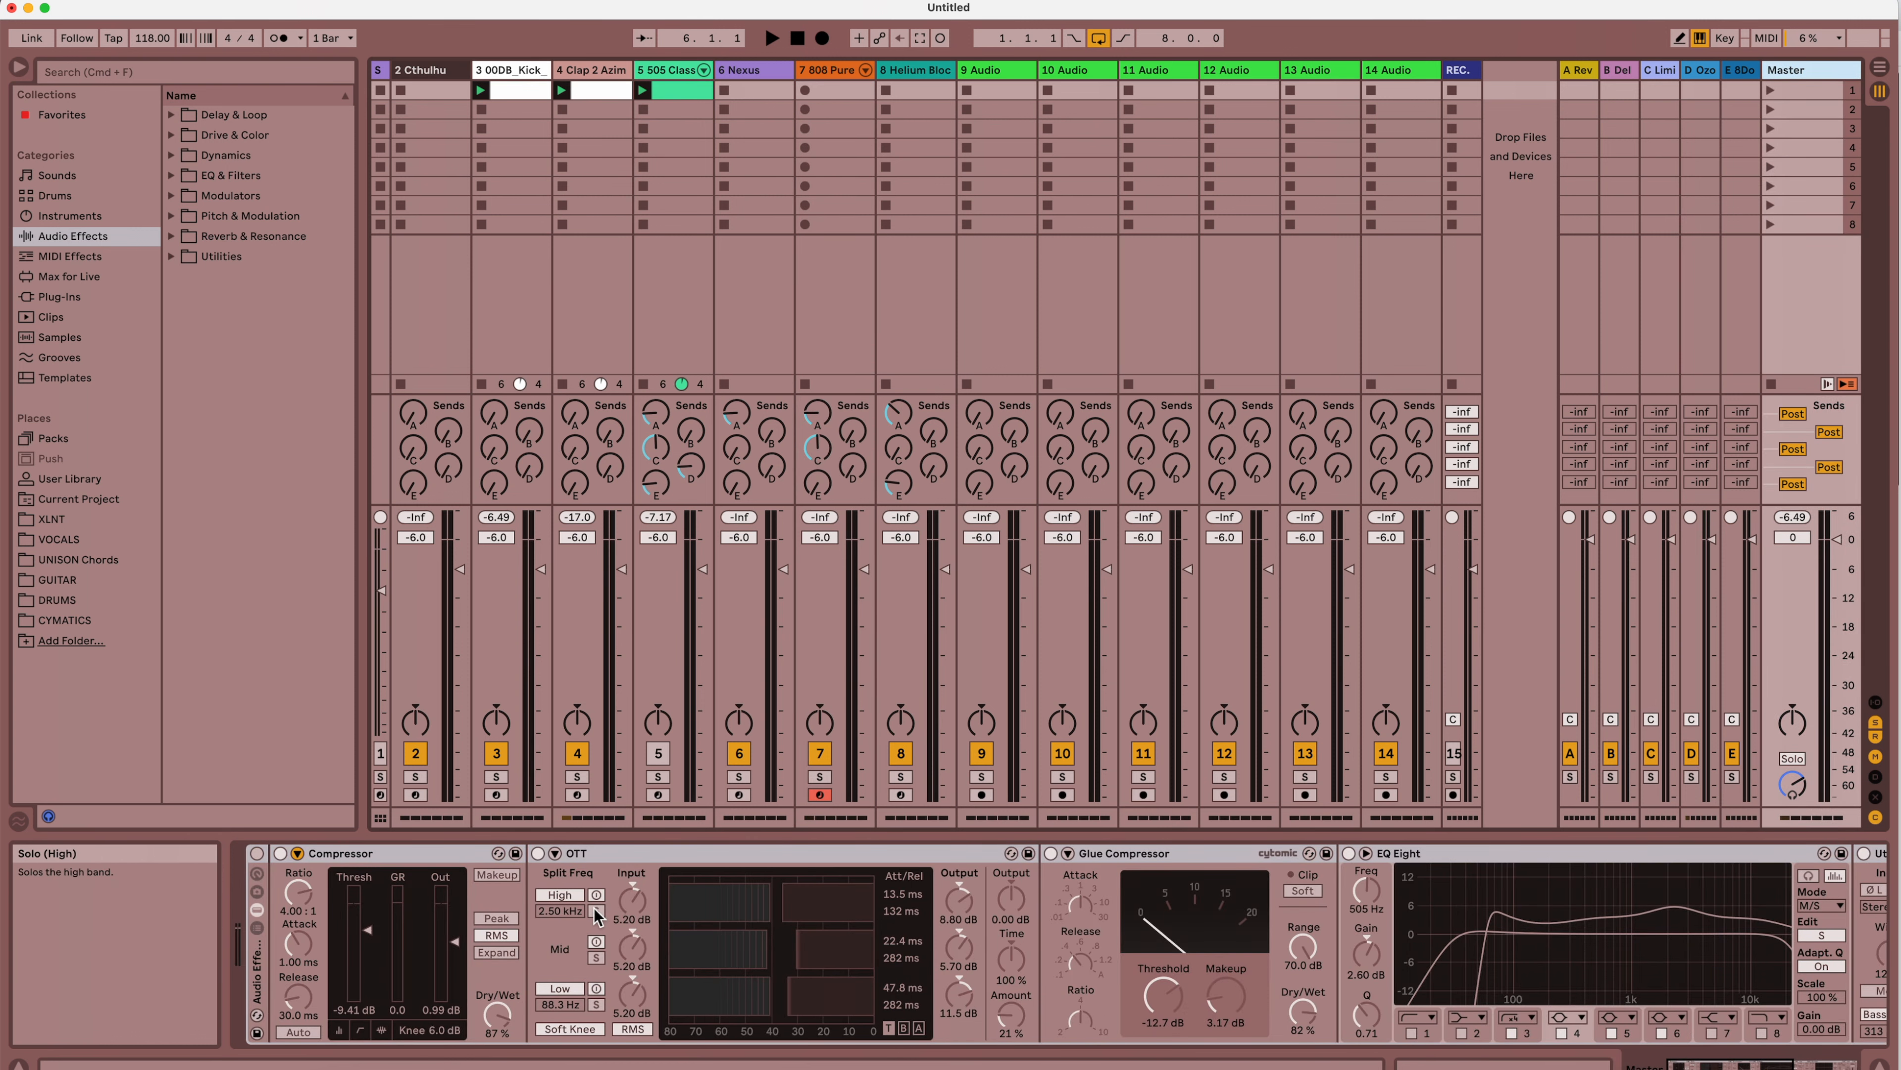
{"action": "scroll", "coordinate": [596, 915], "scroll_direction": "right", "scroll_amount": 10}
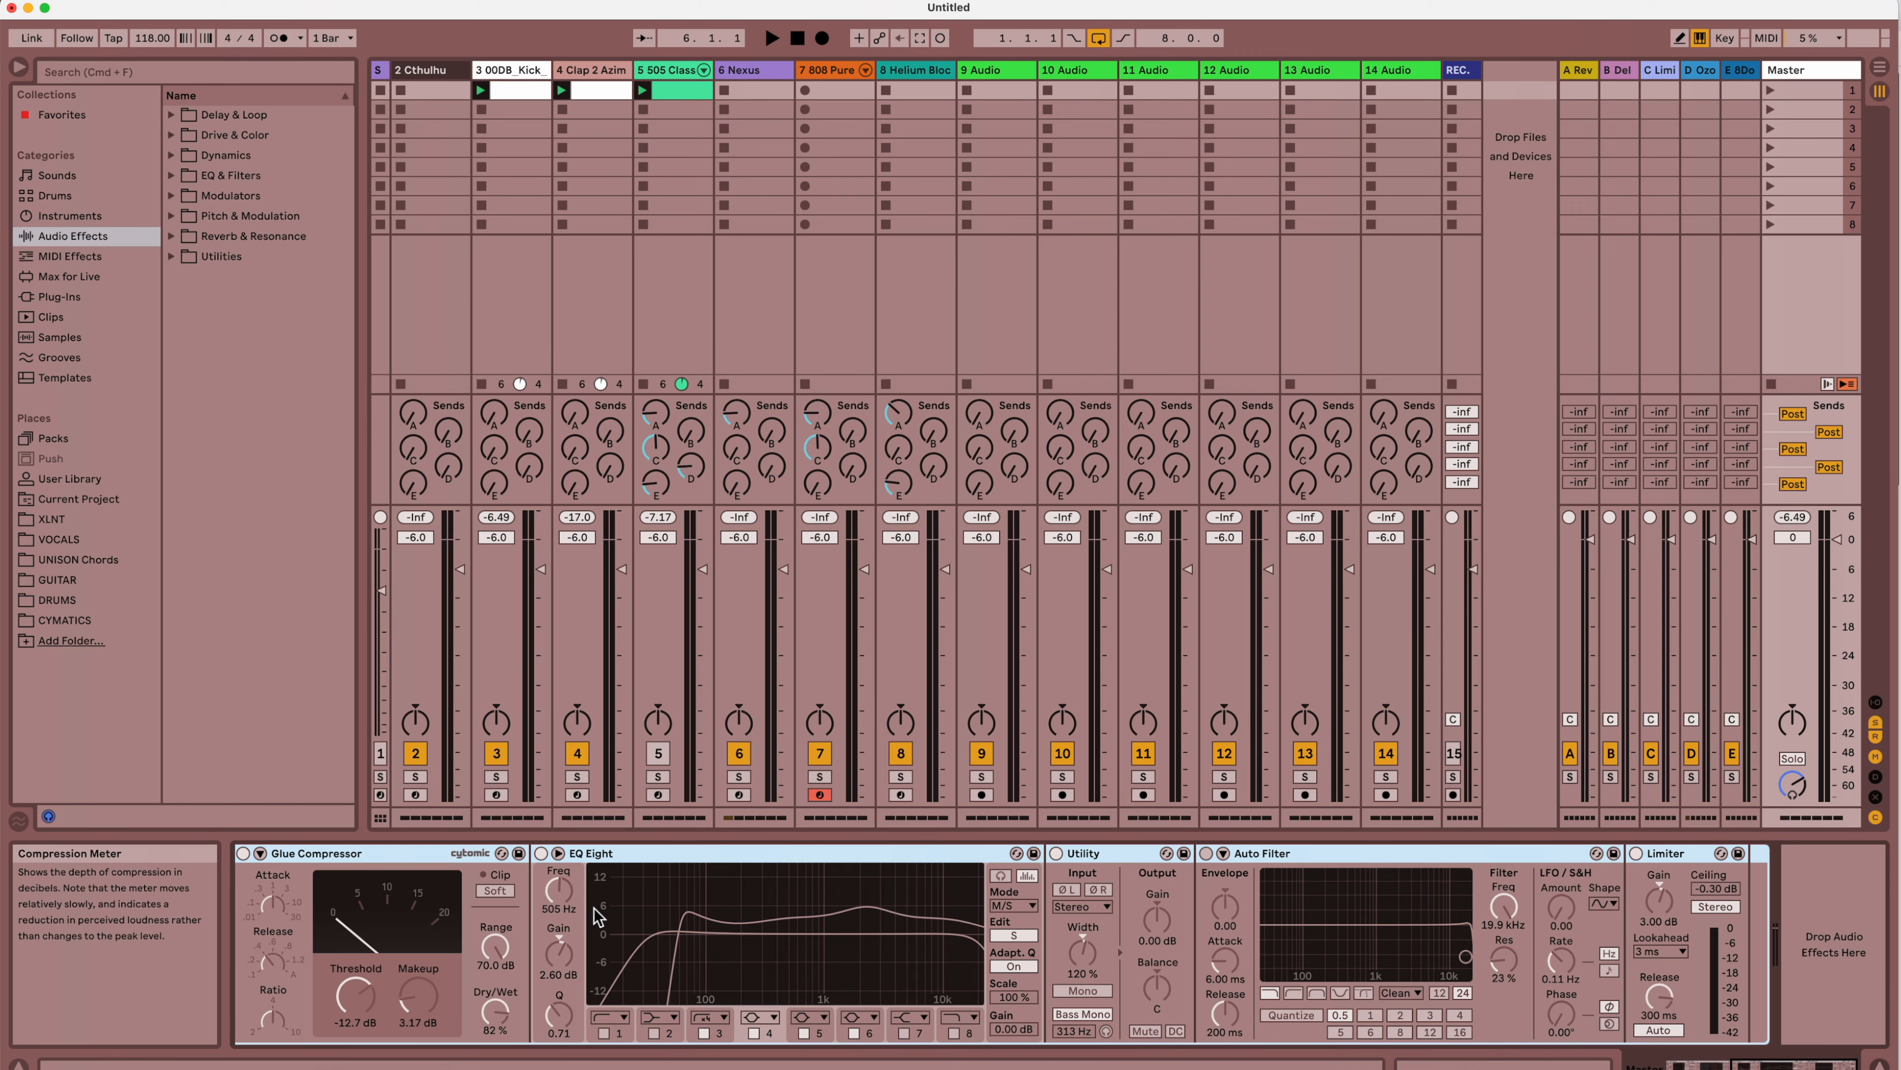
{"action": "scroll", "coordinate": [597, 915], "scroll_direction": "left", "scroll_amount": 10}
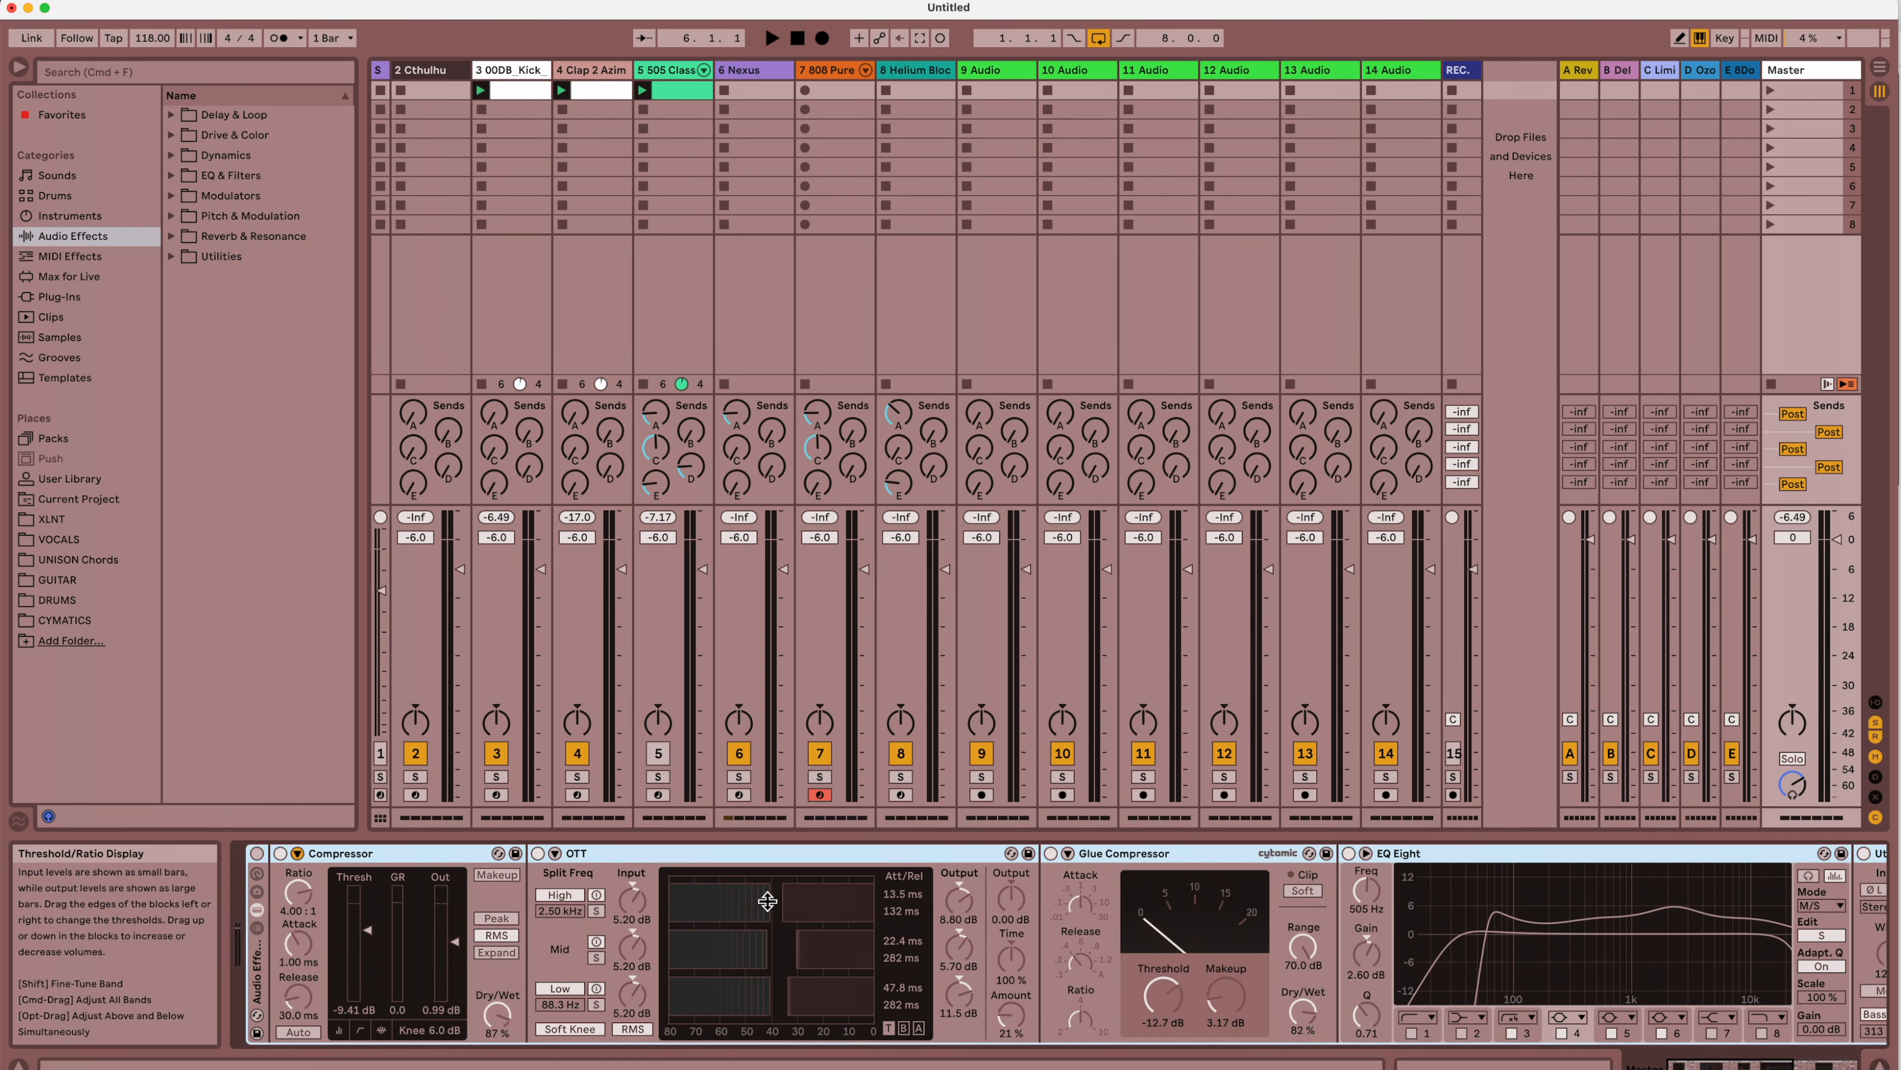
{"action": "scroll", "coordinate": [768, 901], "scroll_direction": "right", "scroll_amount": 10}
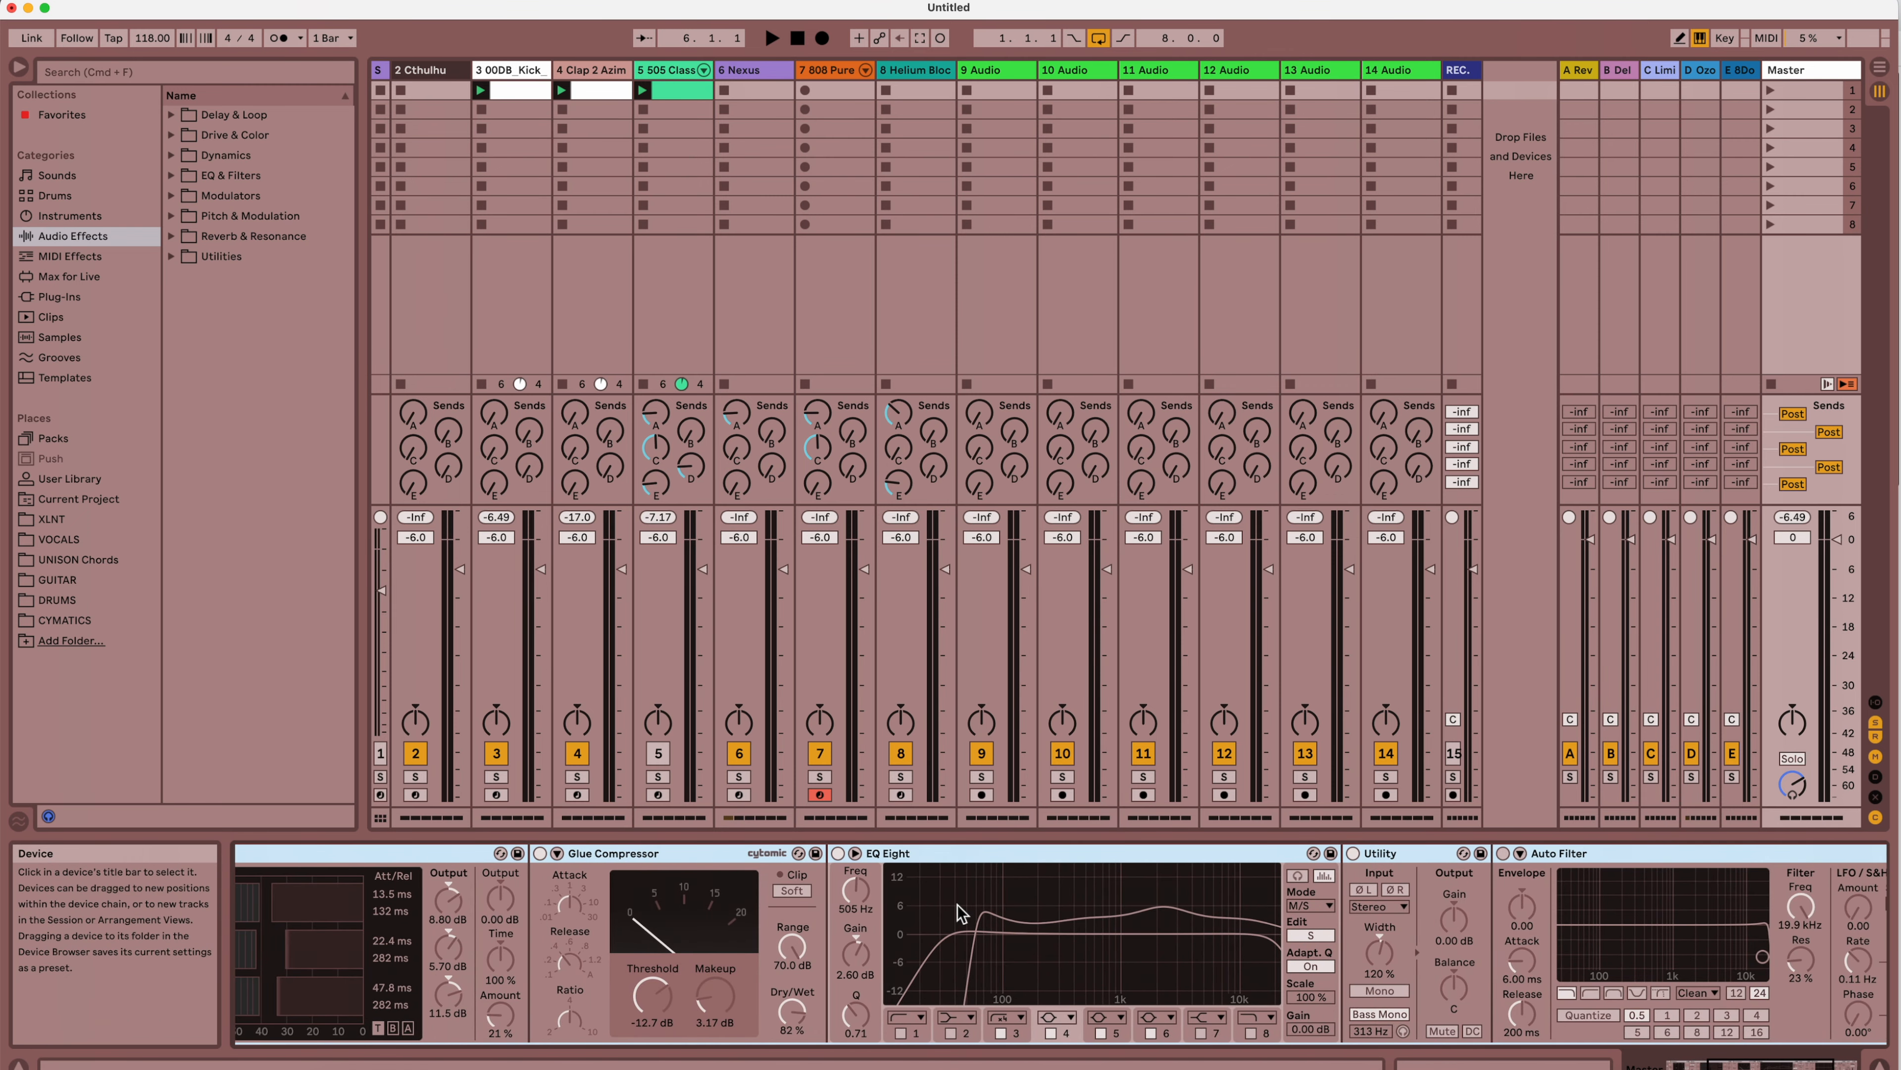
{"action": "scroll", "coordinate": [994, 912], "scroll_direction": "right", "scroll_amount": 5}
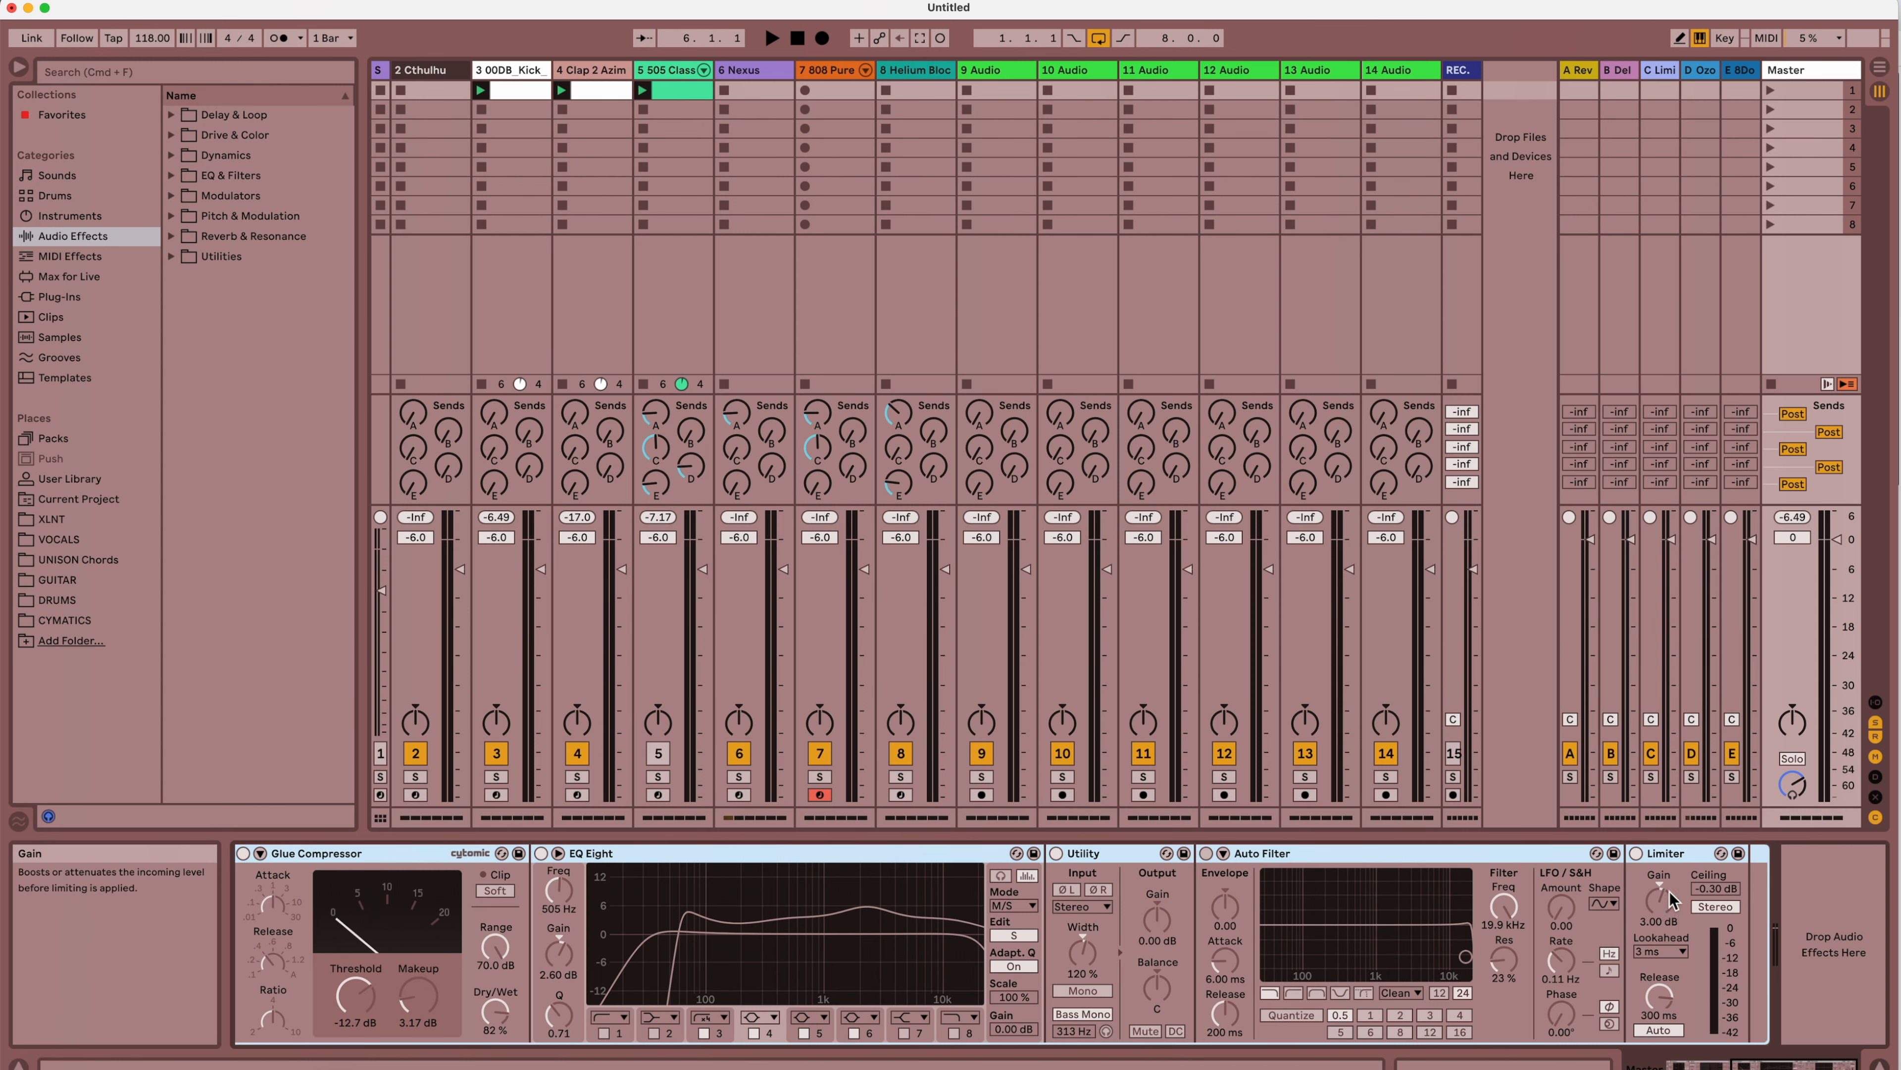
{"action": "scroll", "coordinate": [1192, 893], "scroll_direction": "left", "scroll_amount": 5}
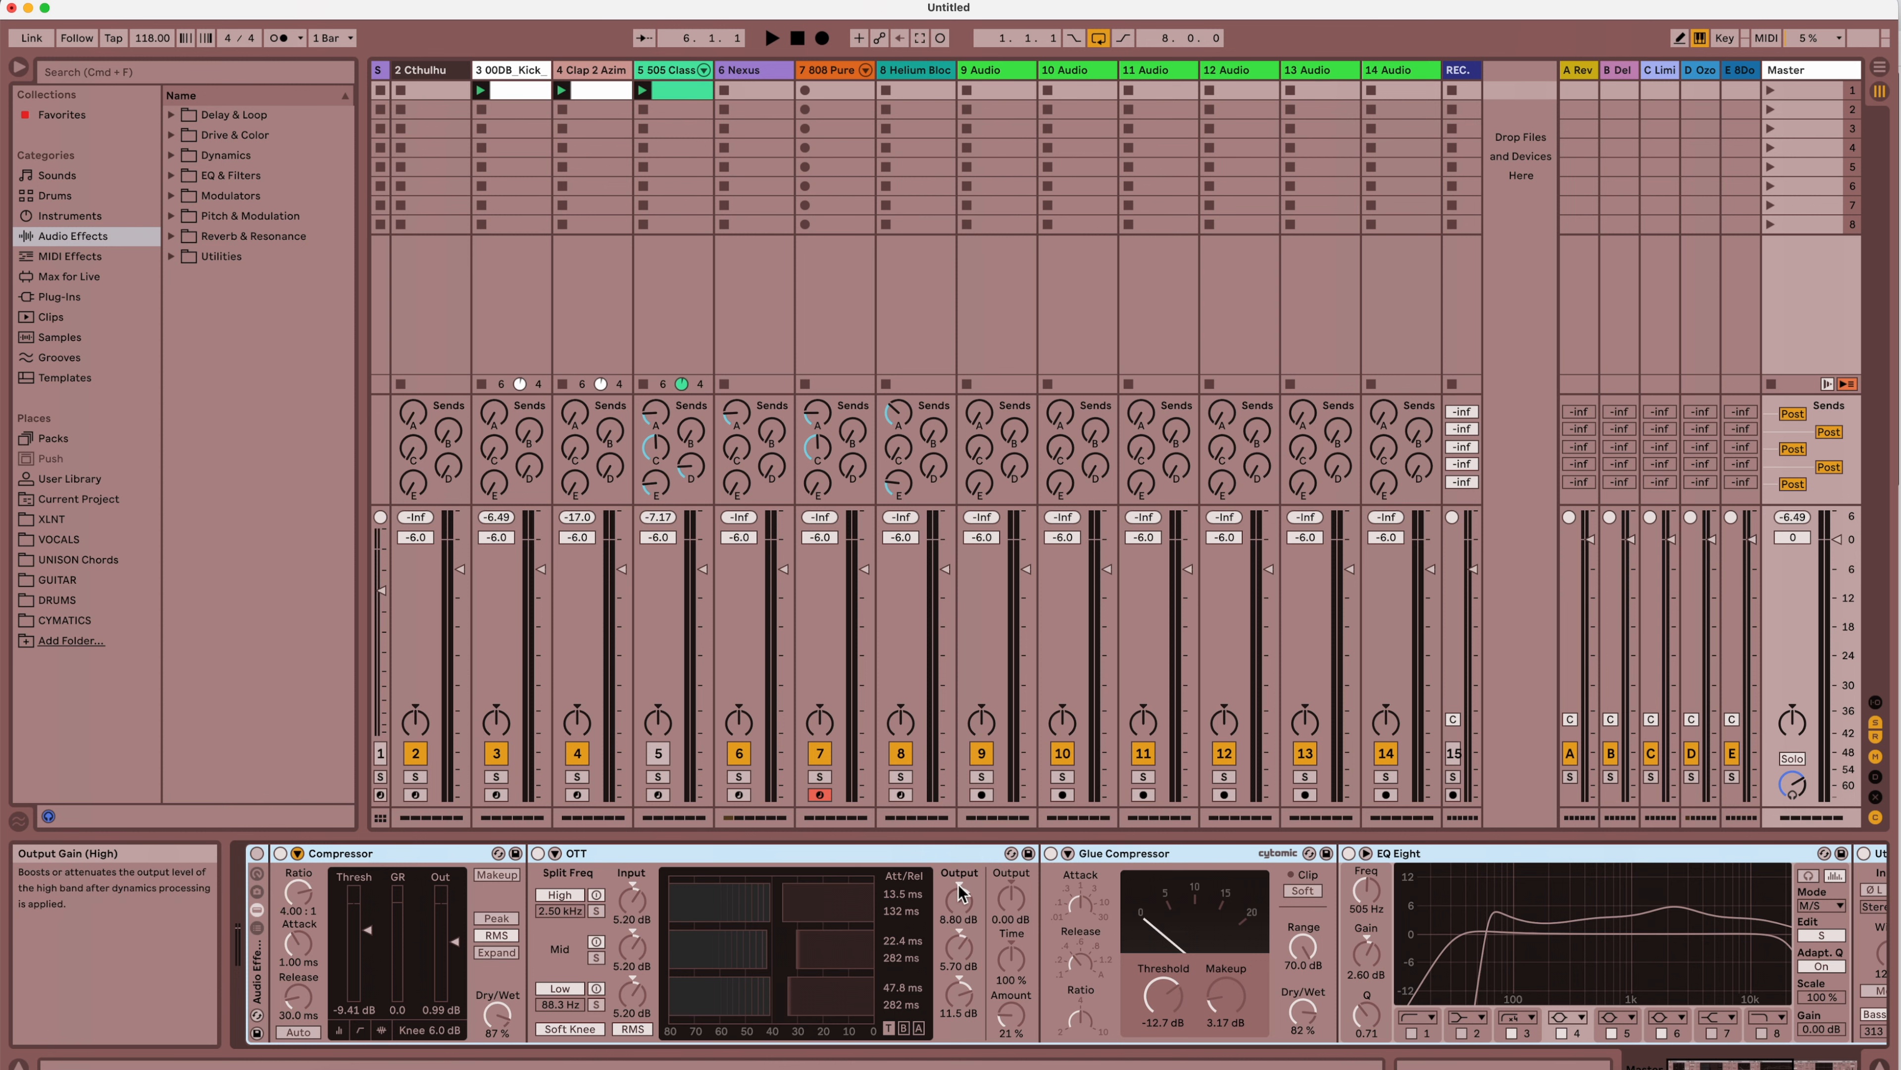
{"action": "scroll", "coordinate": [1077, 898], "scroll_direction": "right", "scroll_amount": 10}
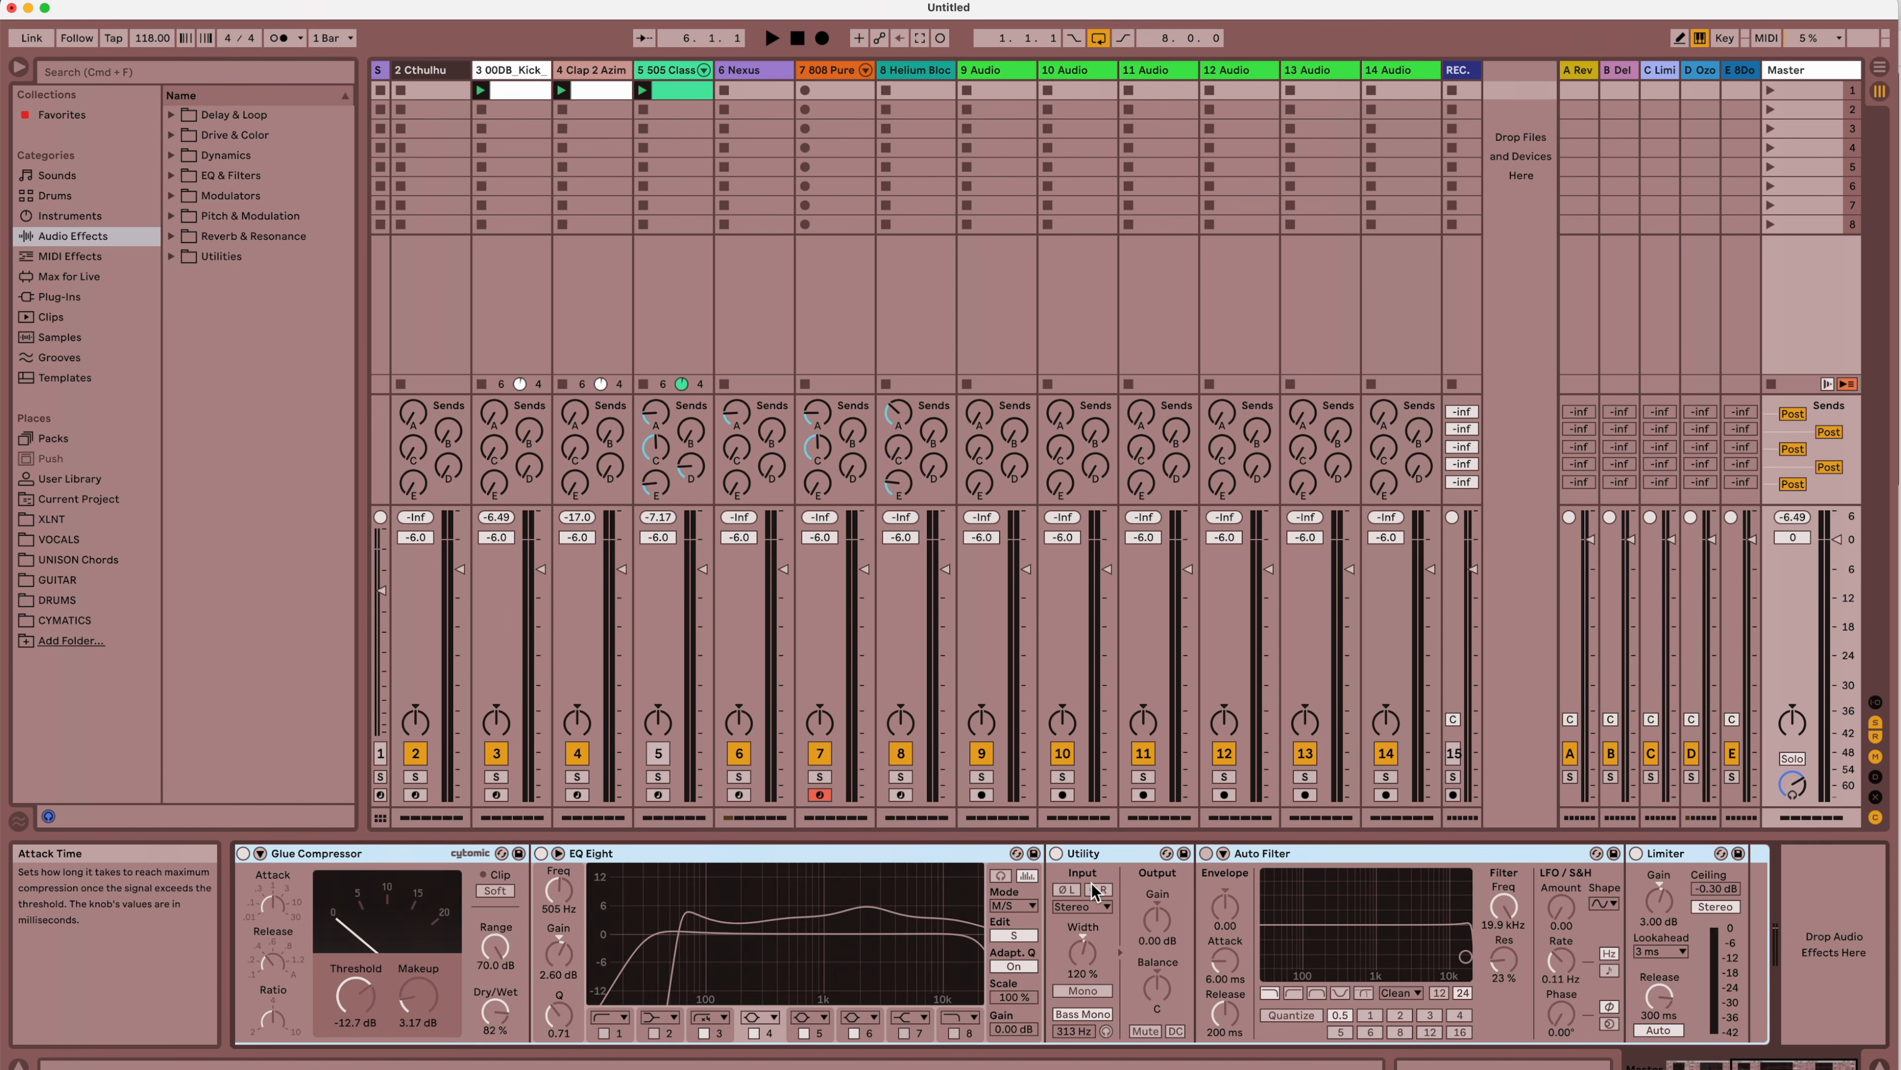
{"action": "scroll", "coordinate": [1094, 891], "scroll_direction": "left", "scroll_amount": 5}
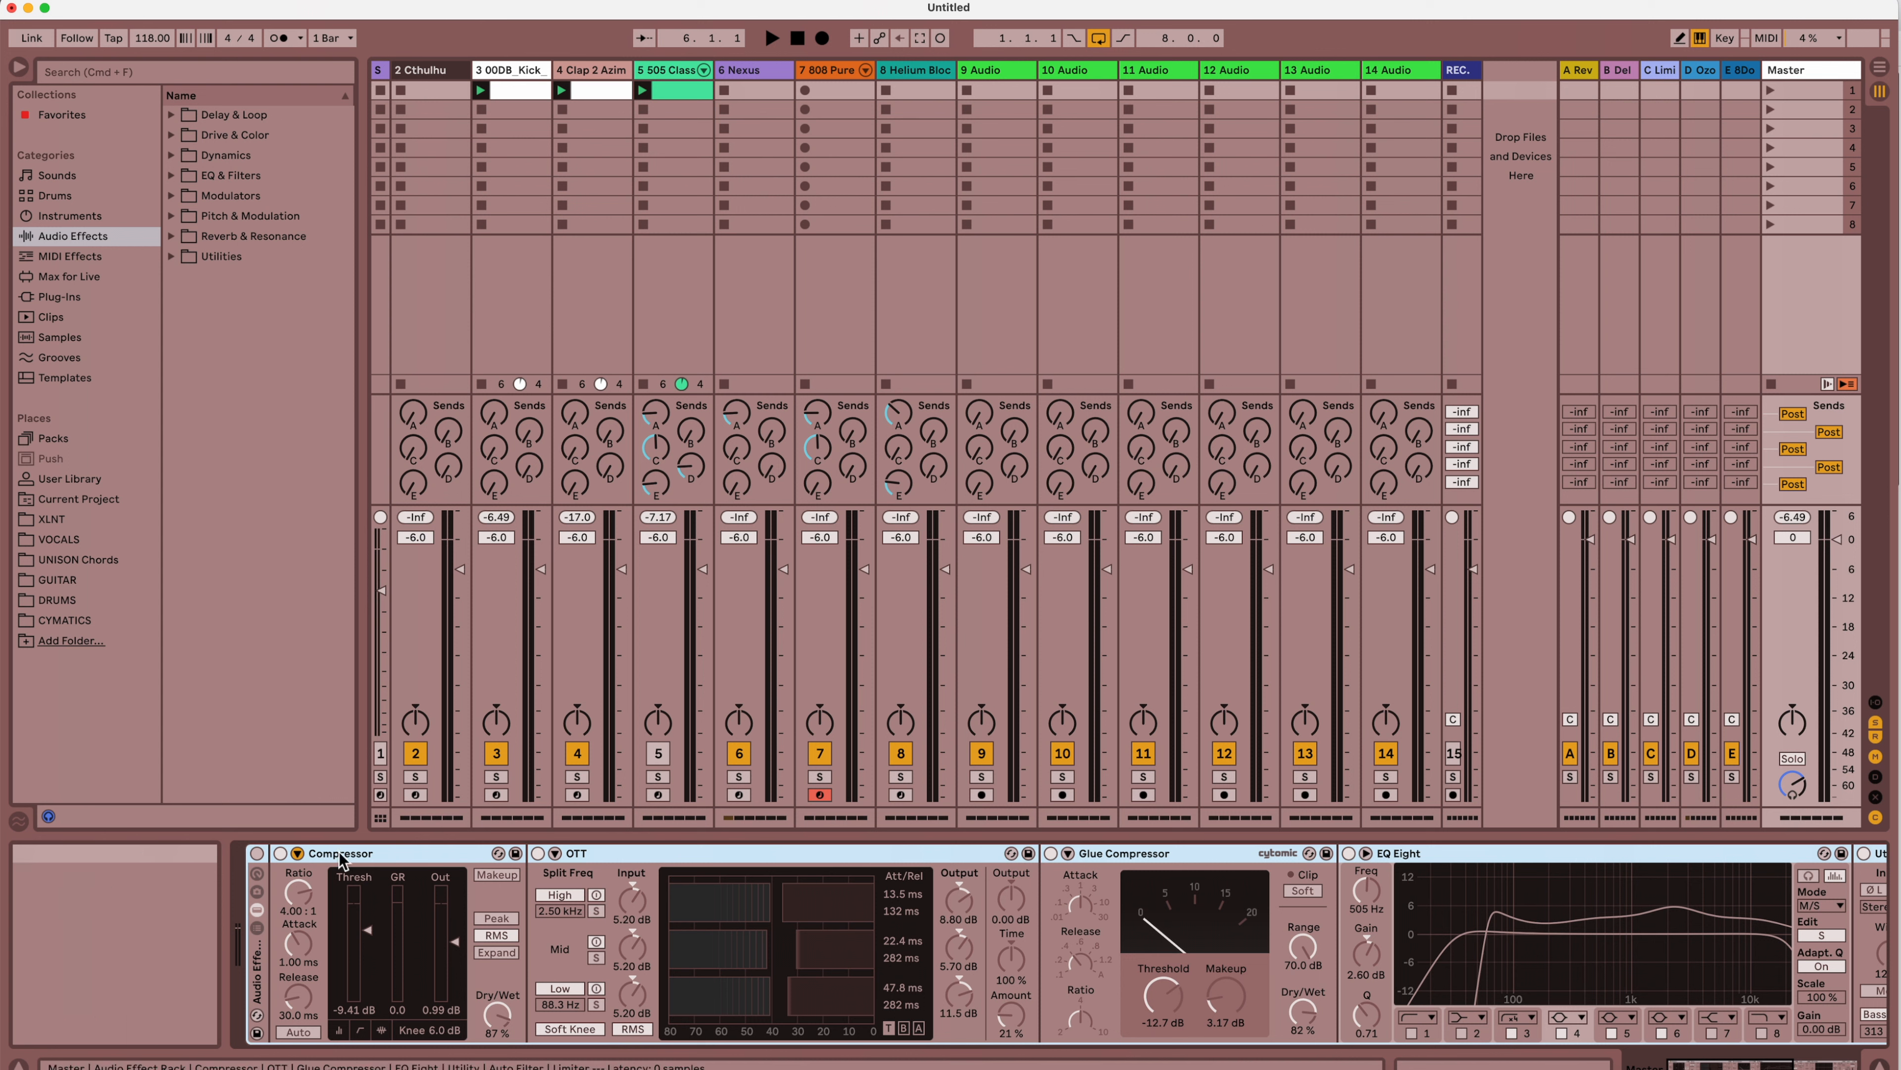
Play the loop and activate the Audio Effect Rack on the Master track to hear the difference it makes
{"action": "left_click", "coordinate": [257, 853]}
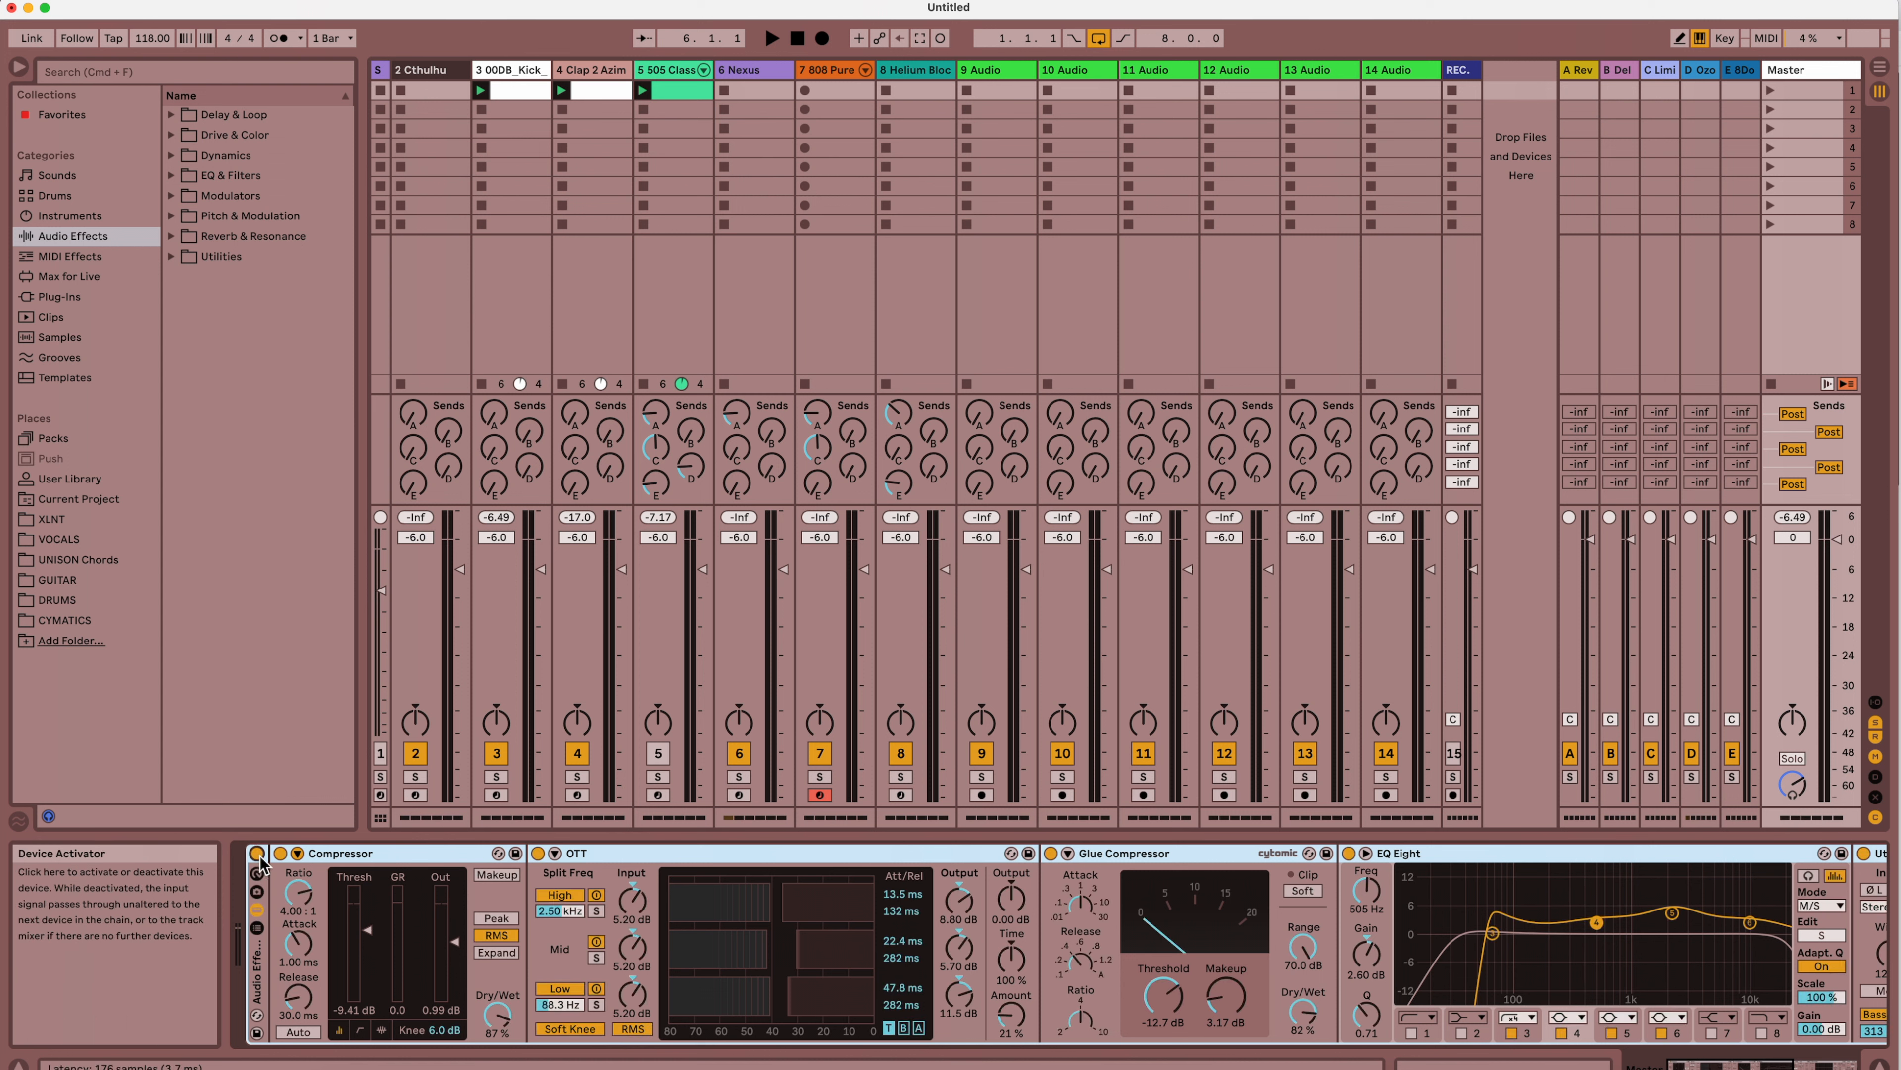
{"action": "left_click", "coordinate": [258, 855]}
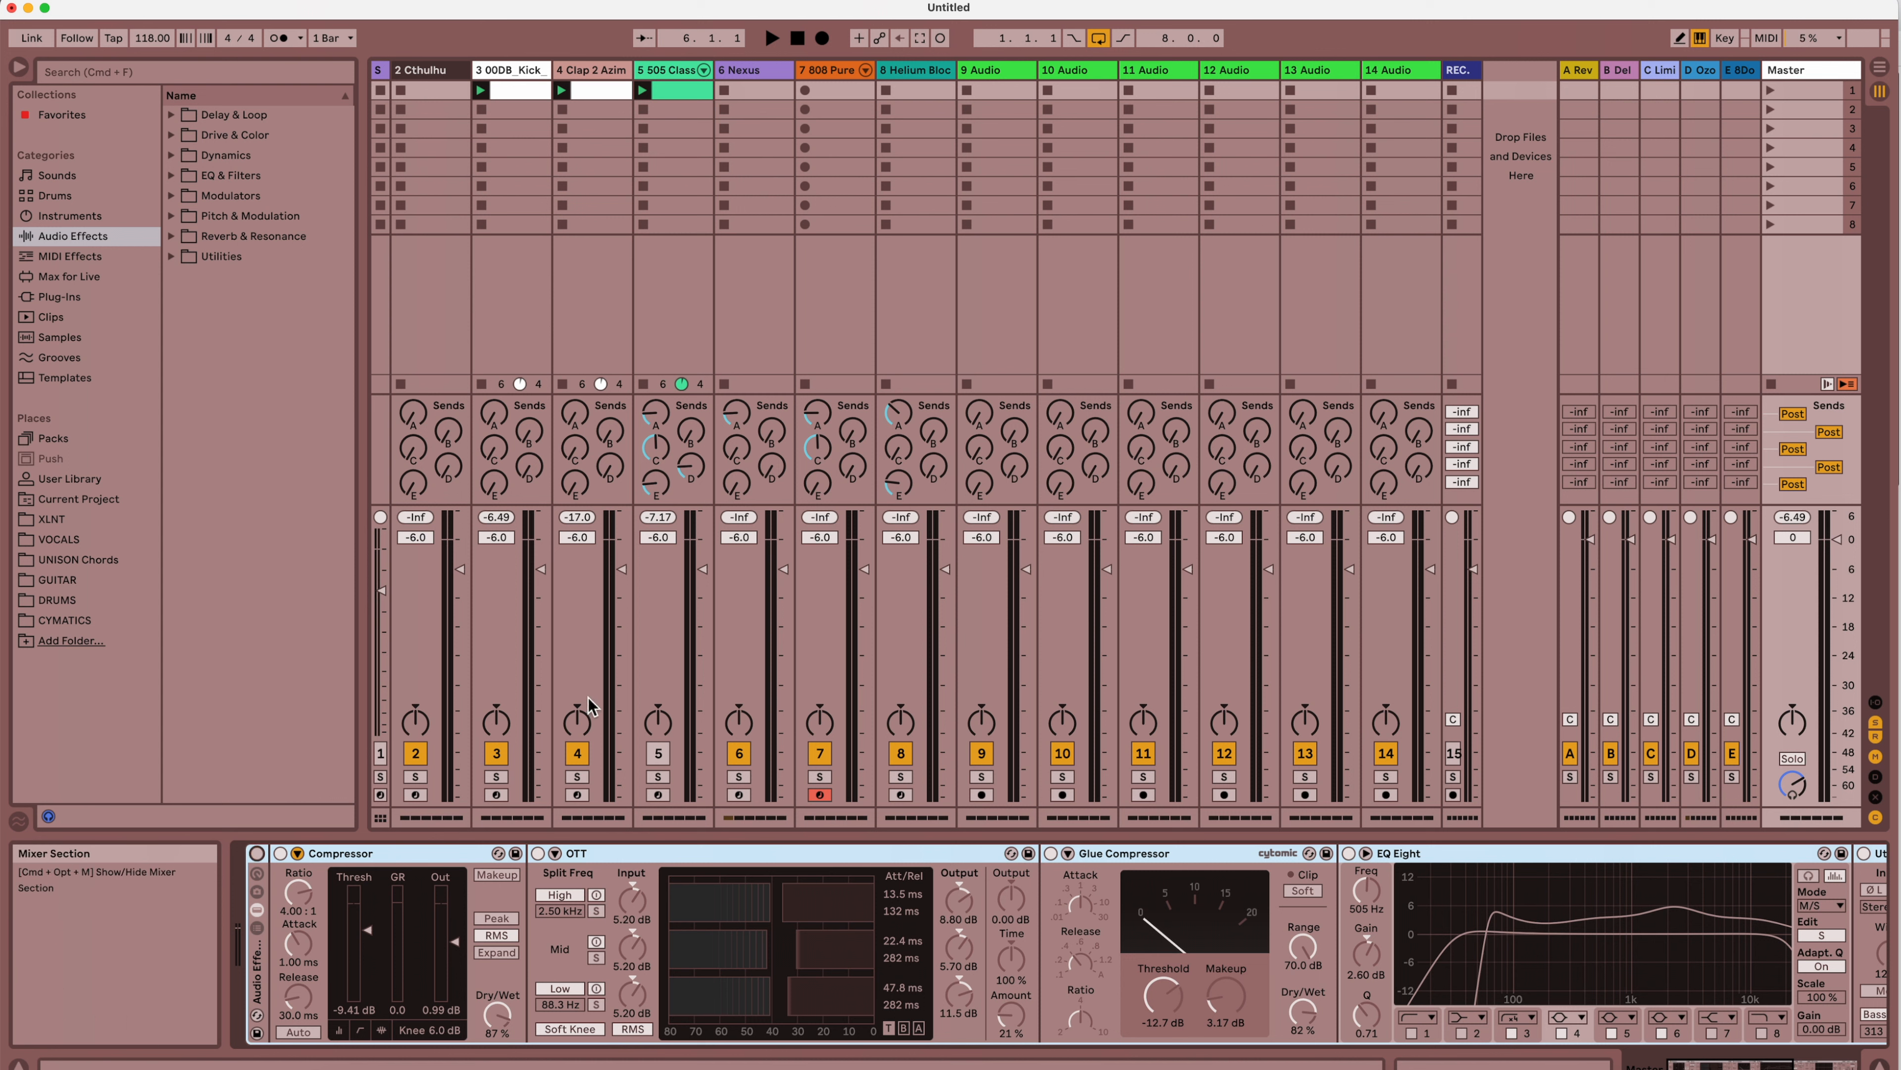
{"action": "key", "text": "space"}
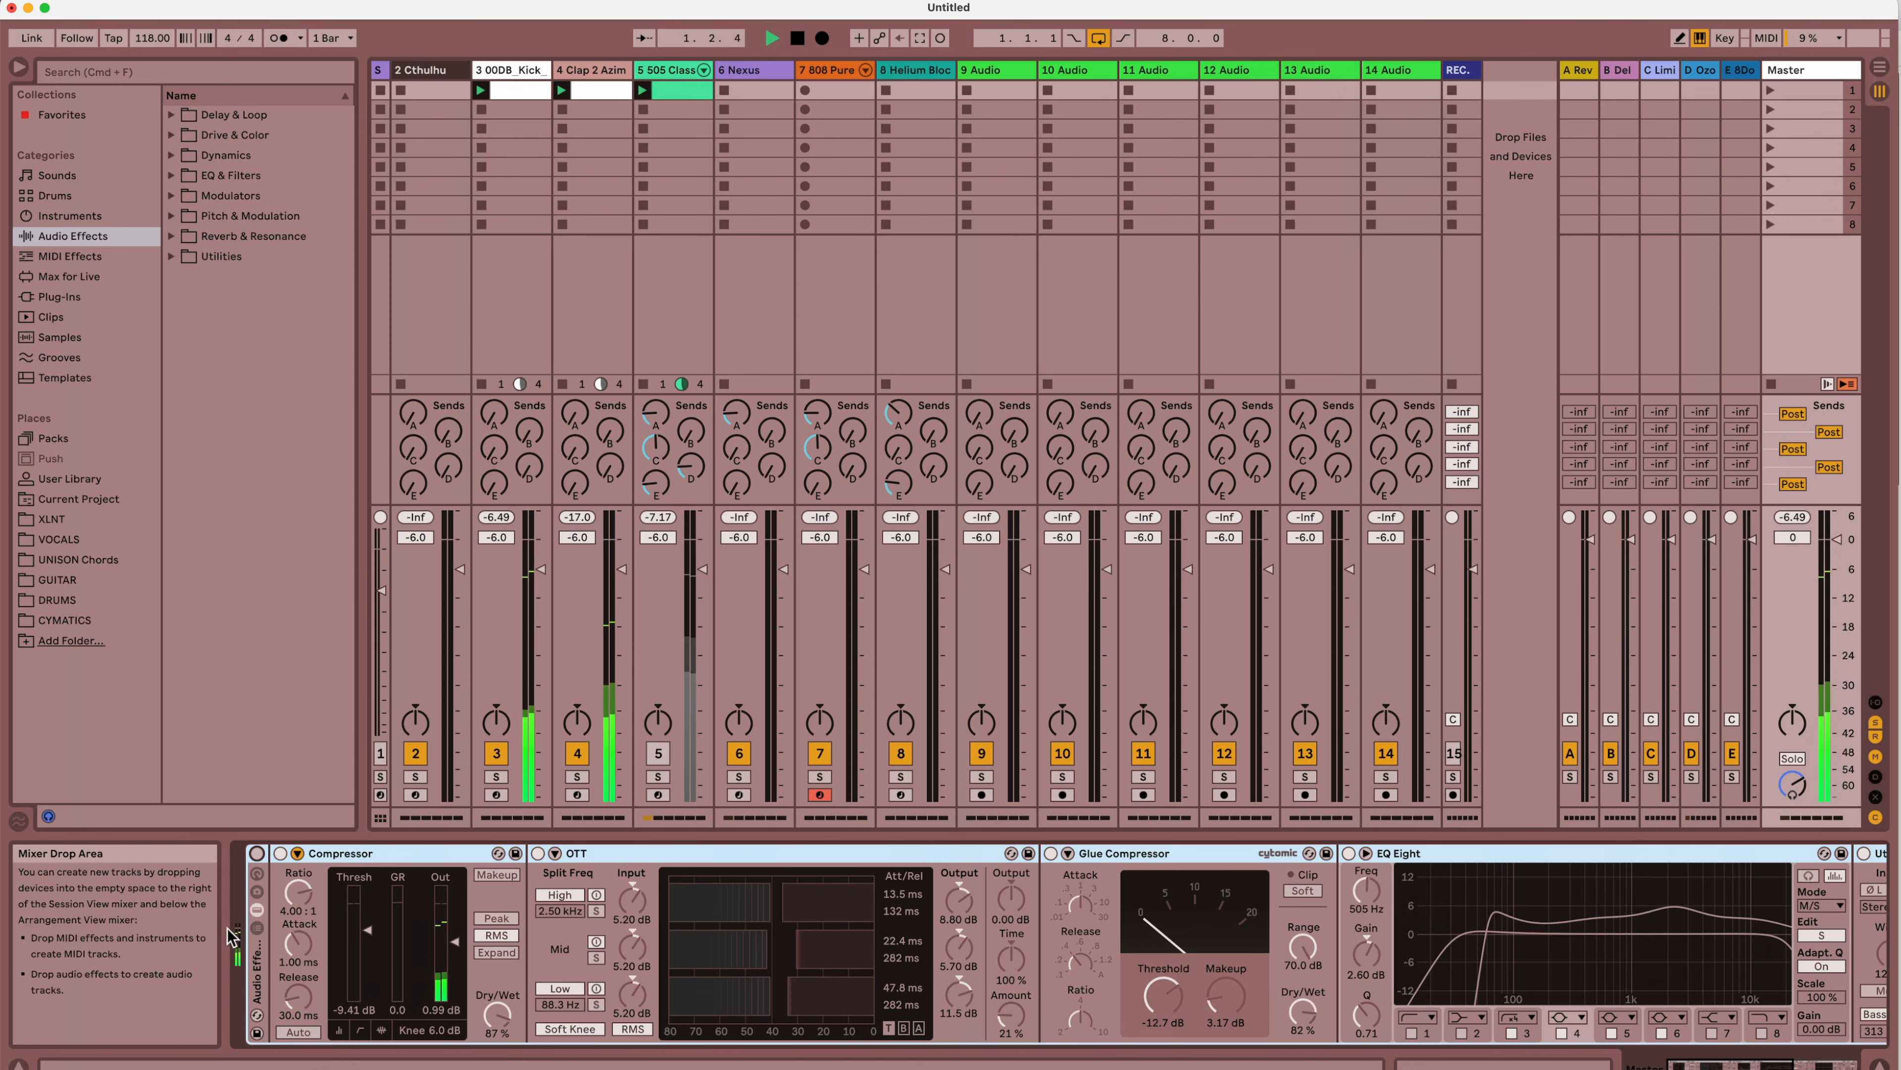
{"action": "left_click", "coordinate": [257, 853]}
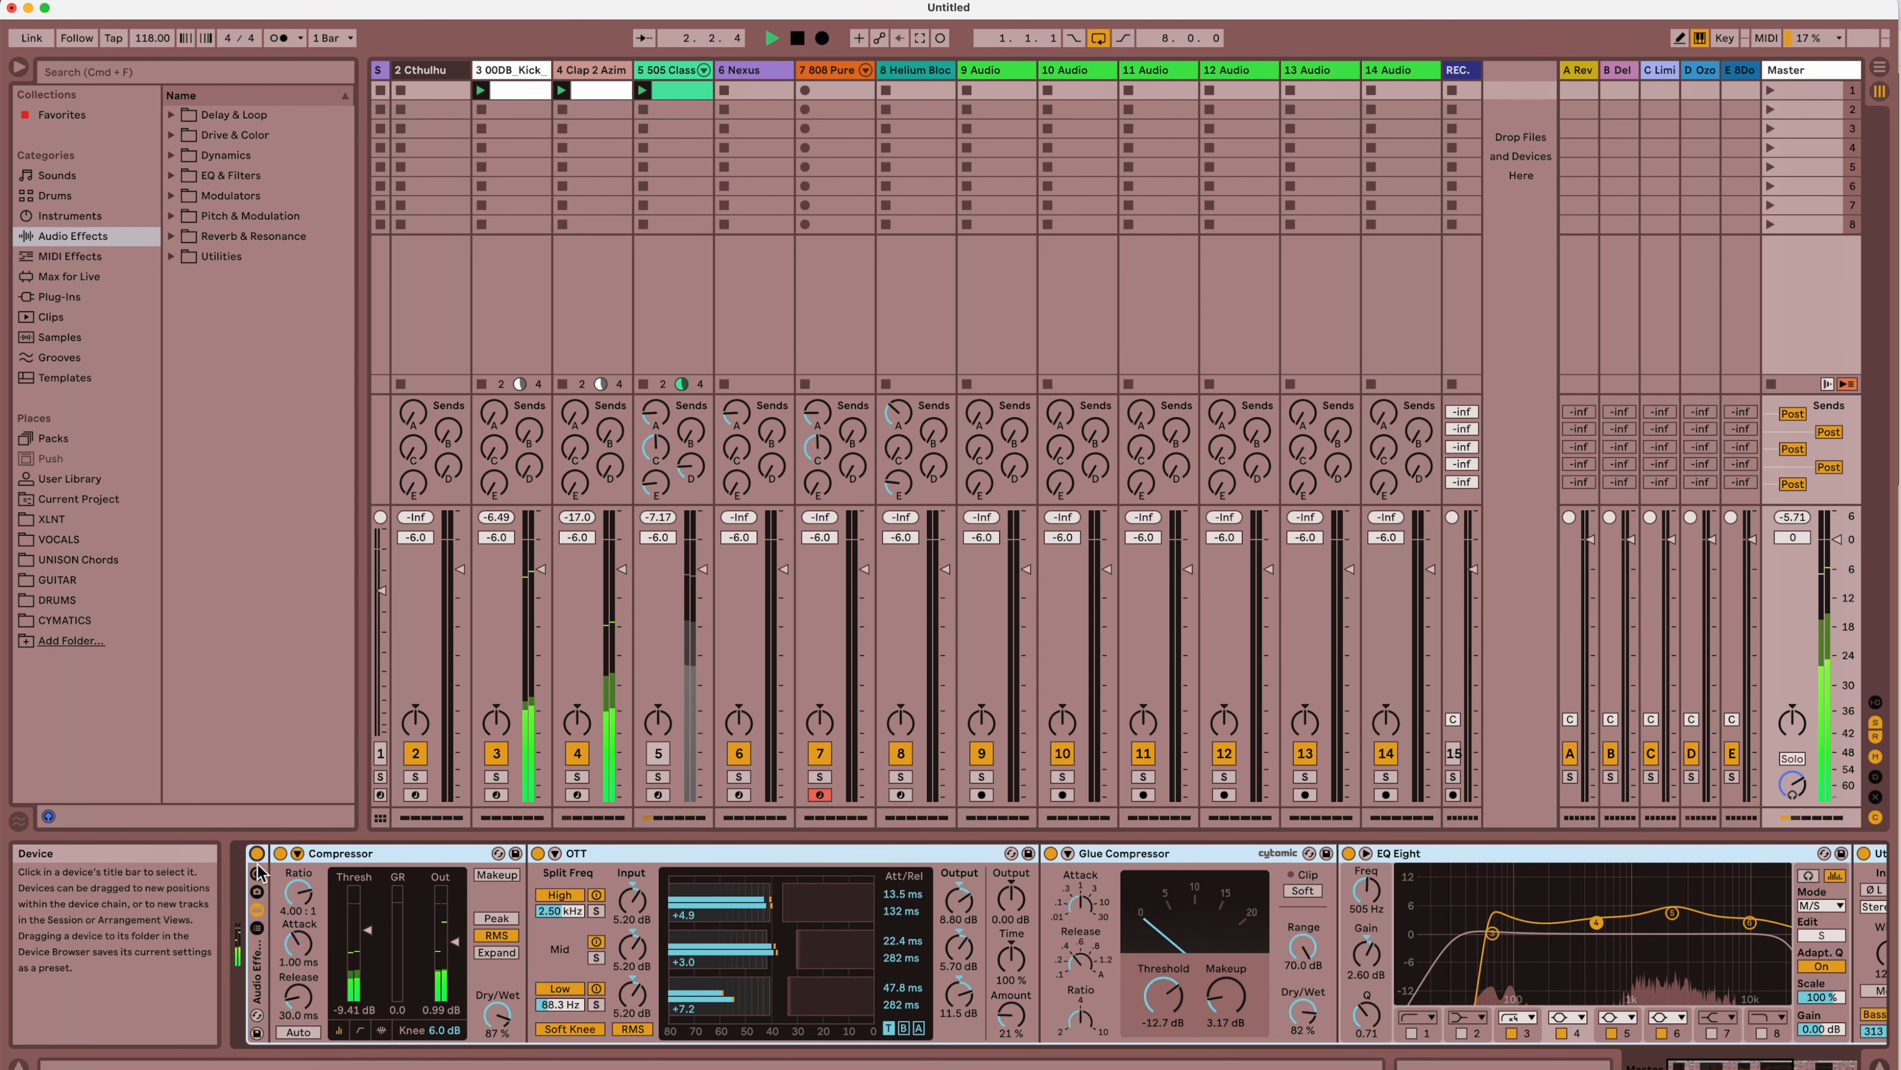
{"action": "scroll", "coordinate": [598, 901], "scroll_direction": "right", "scroll_amount": 5}
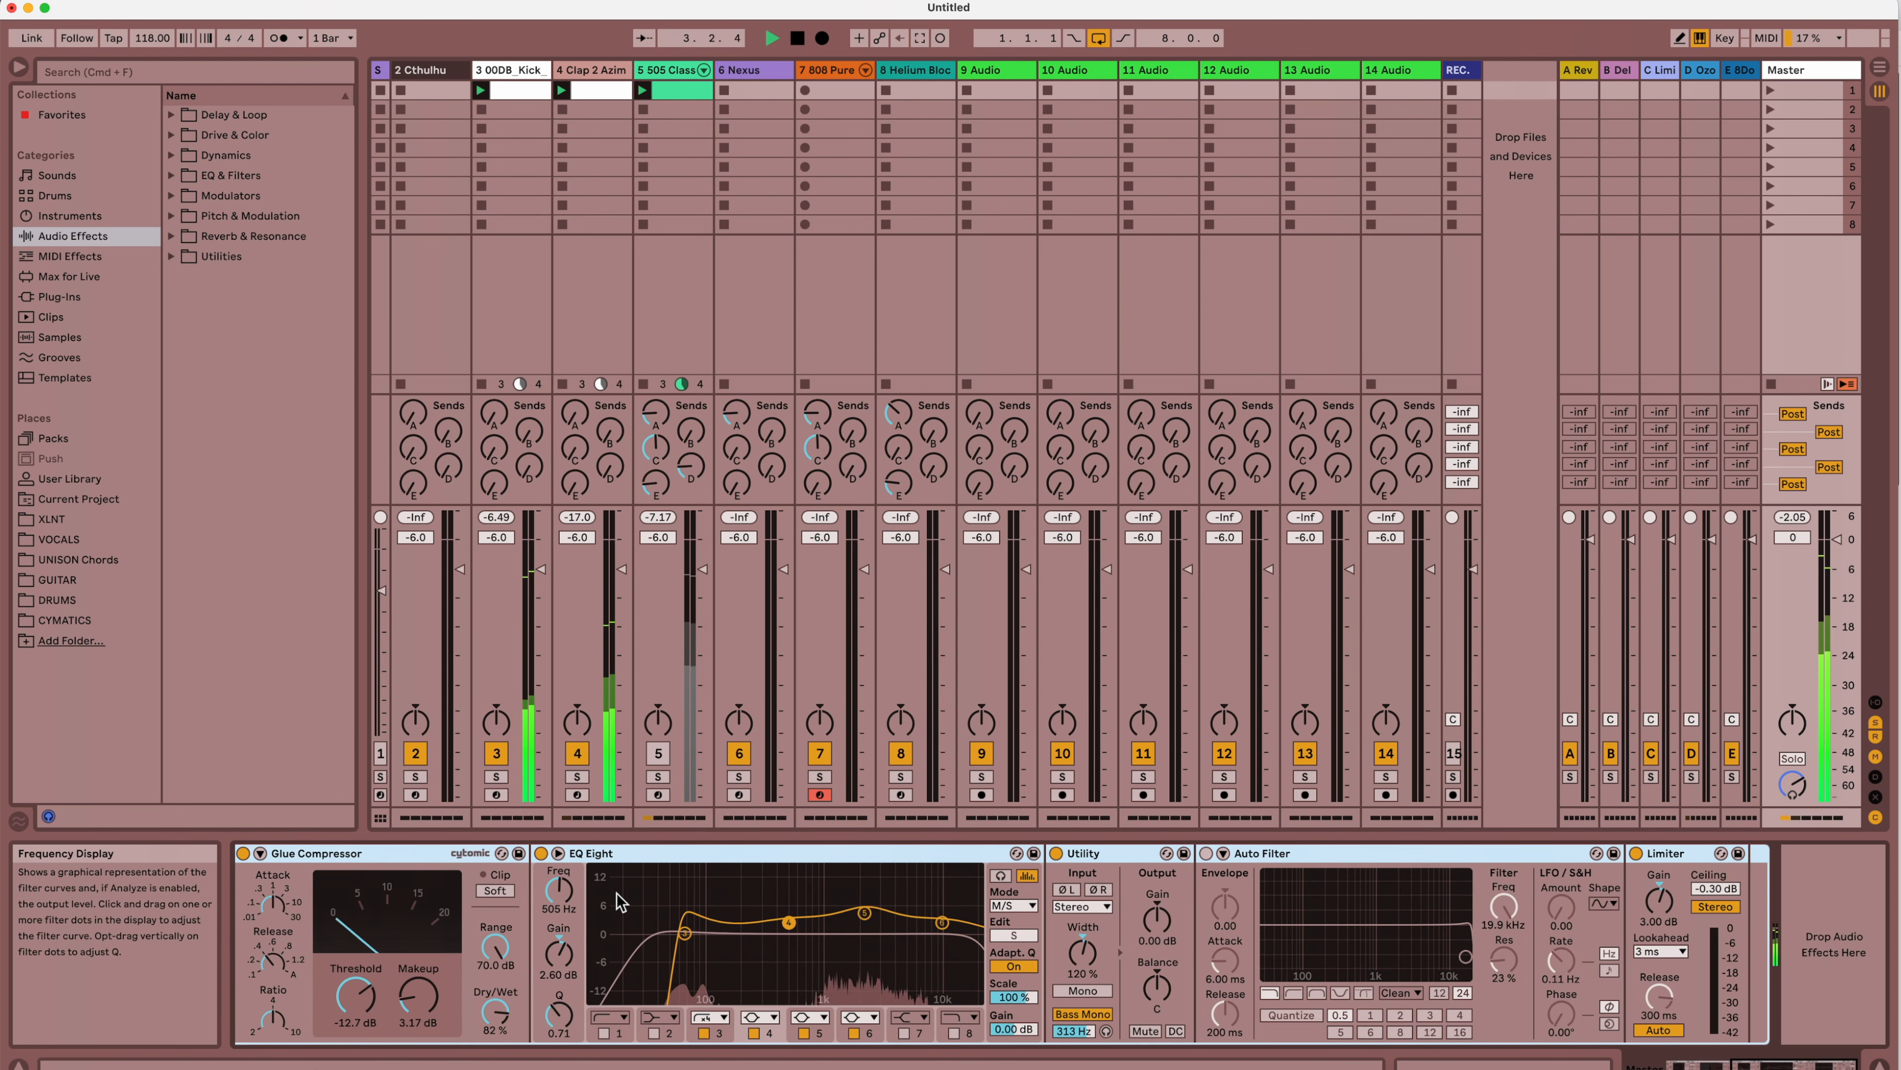
{"action": "scroll", "coordinate": [610, 902], "scroll_direction": "left", "scroll_amount": 5}
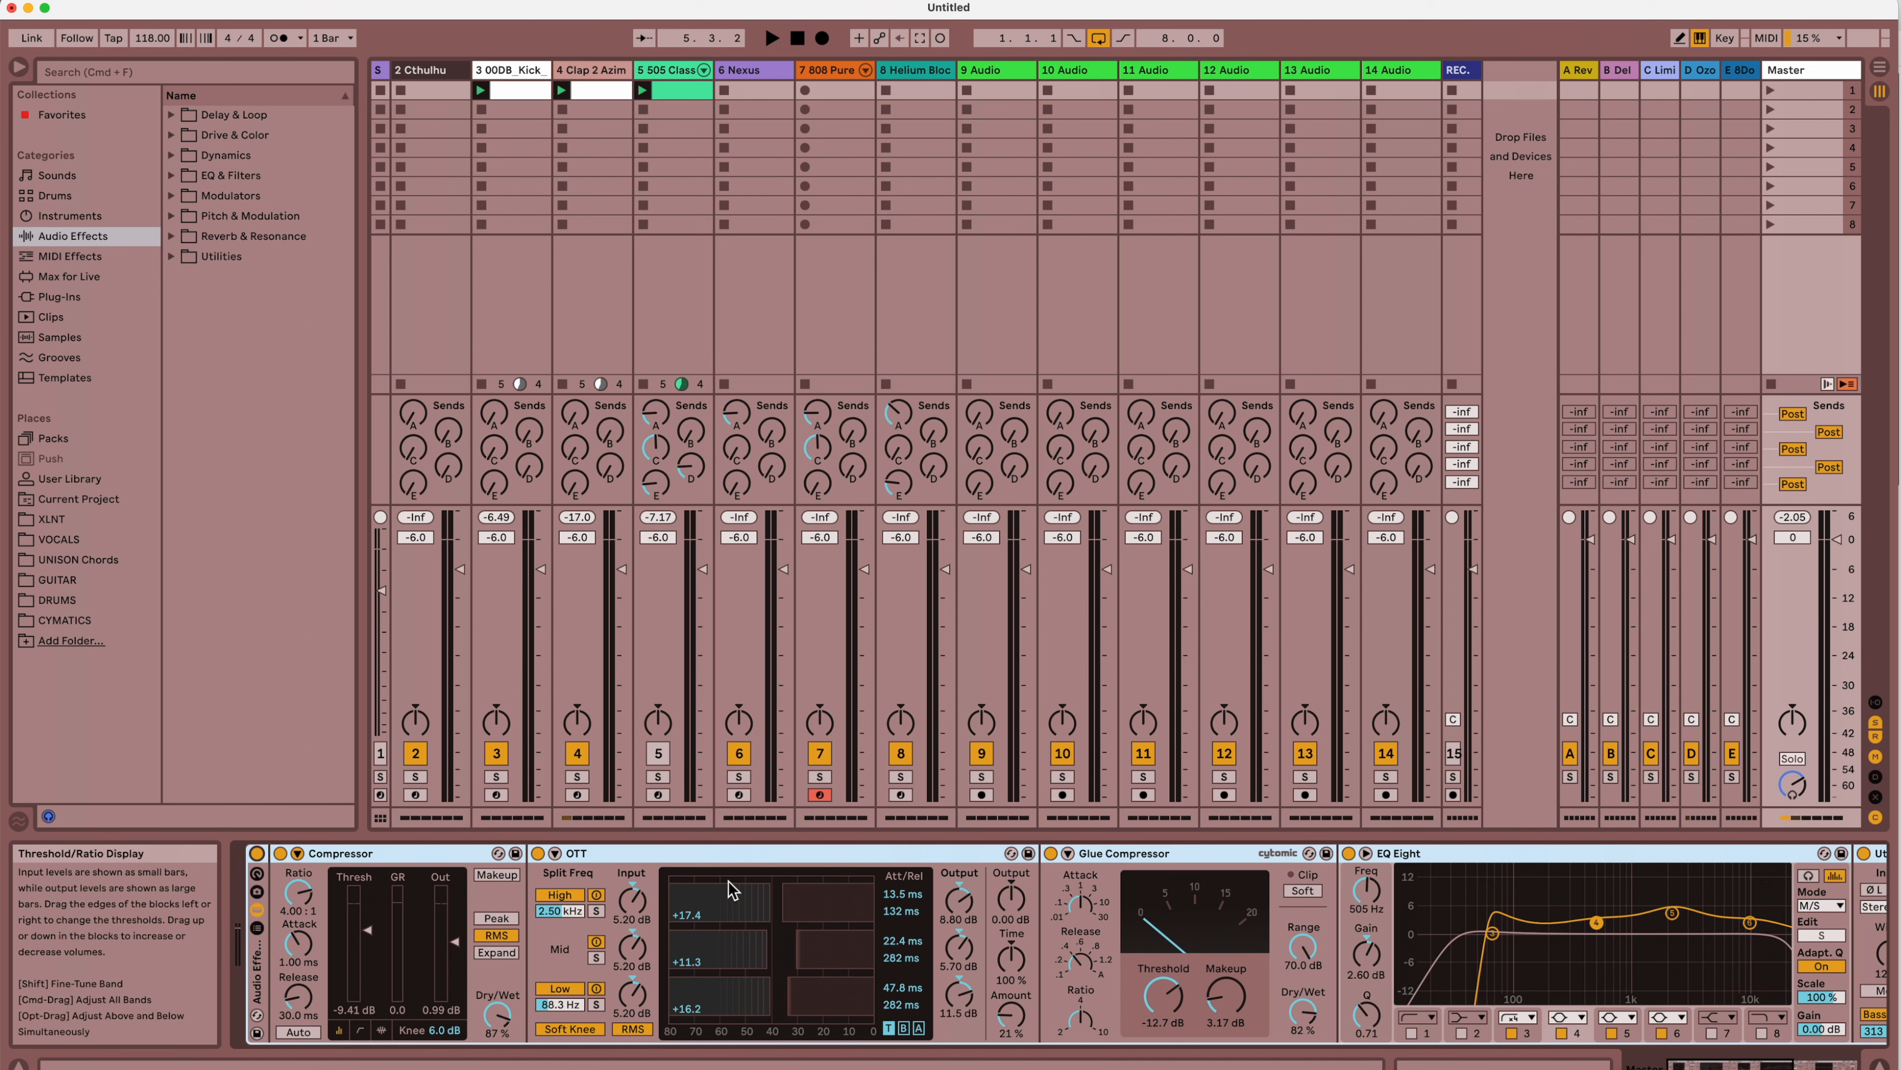
Check which Master effects offer oversampling: OTT, EQ Eight, Glue Compressor, Utility and Limiter
{"action": "right_click", "coordinate": [654, 858]}
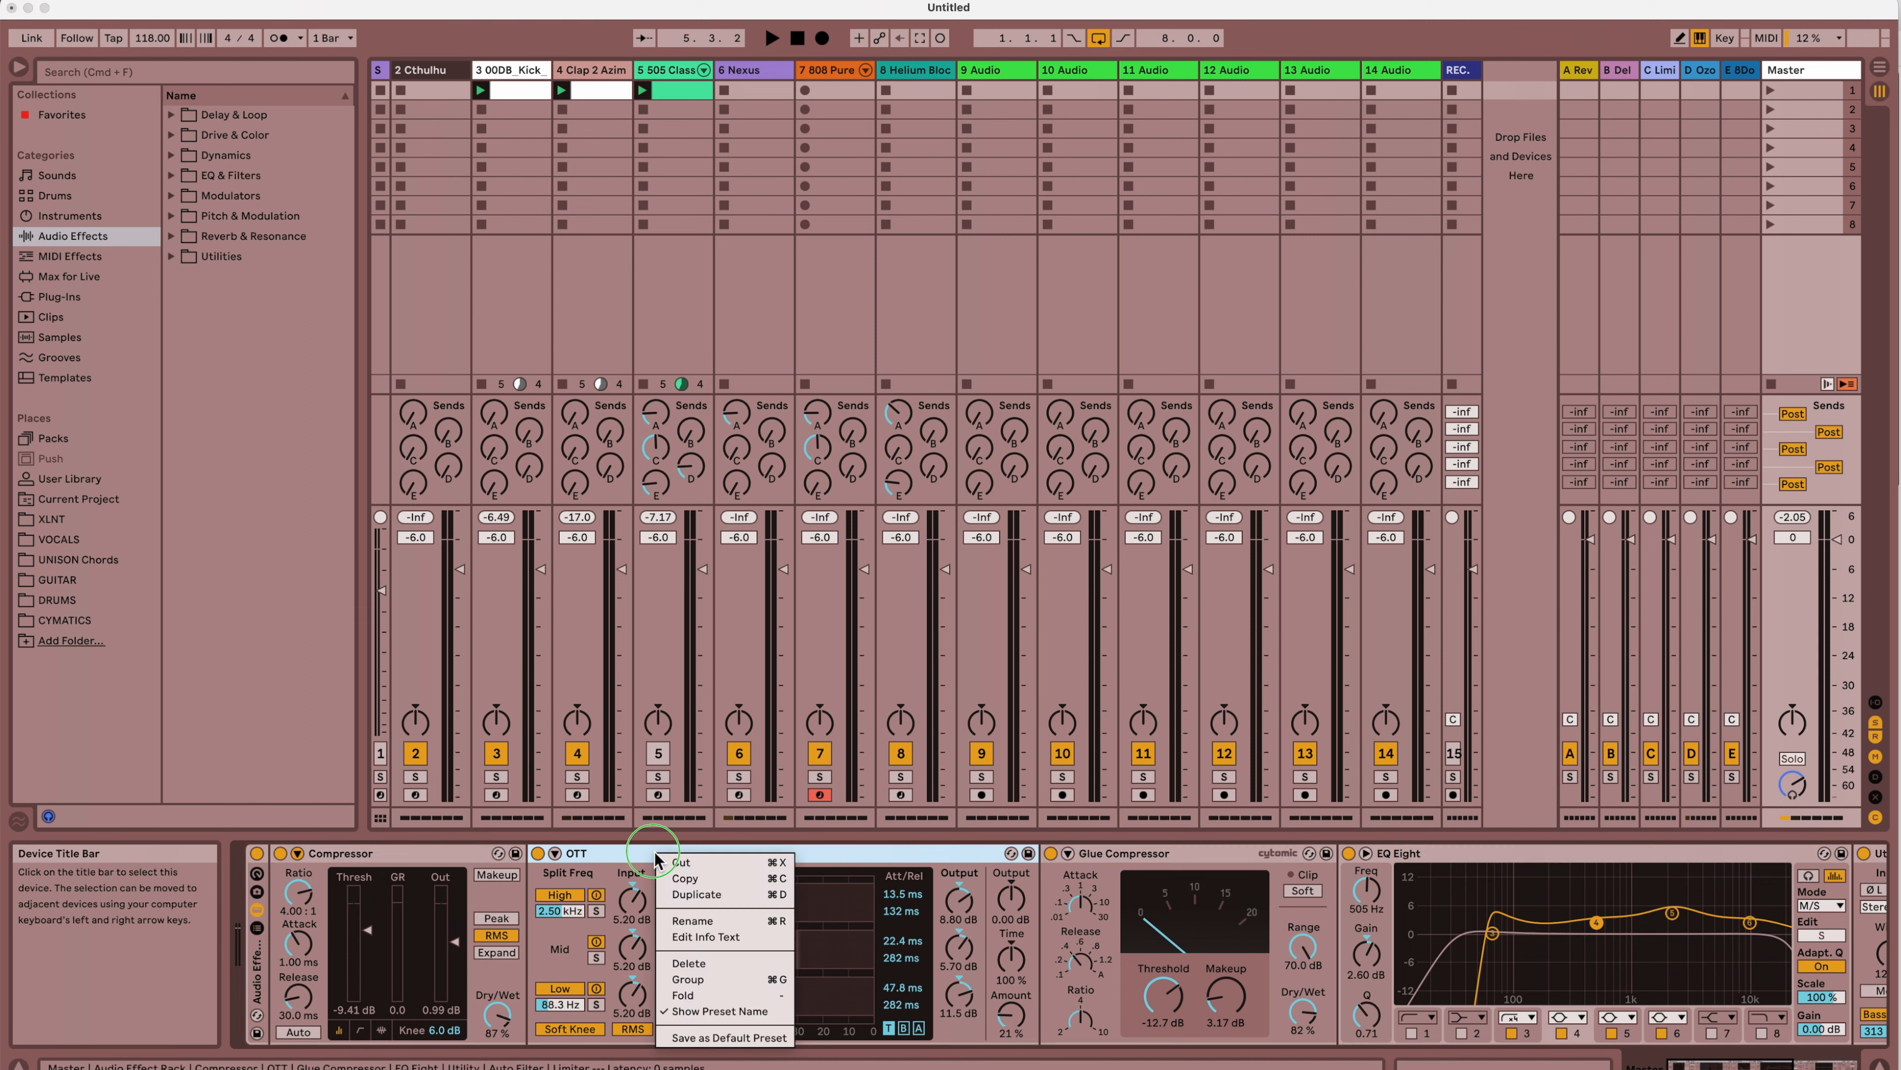
{"action": "left_click", "coordinate": [968, 865]}
{"action": "right_click", "coordinate": [1490, 859]}
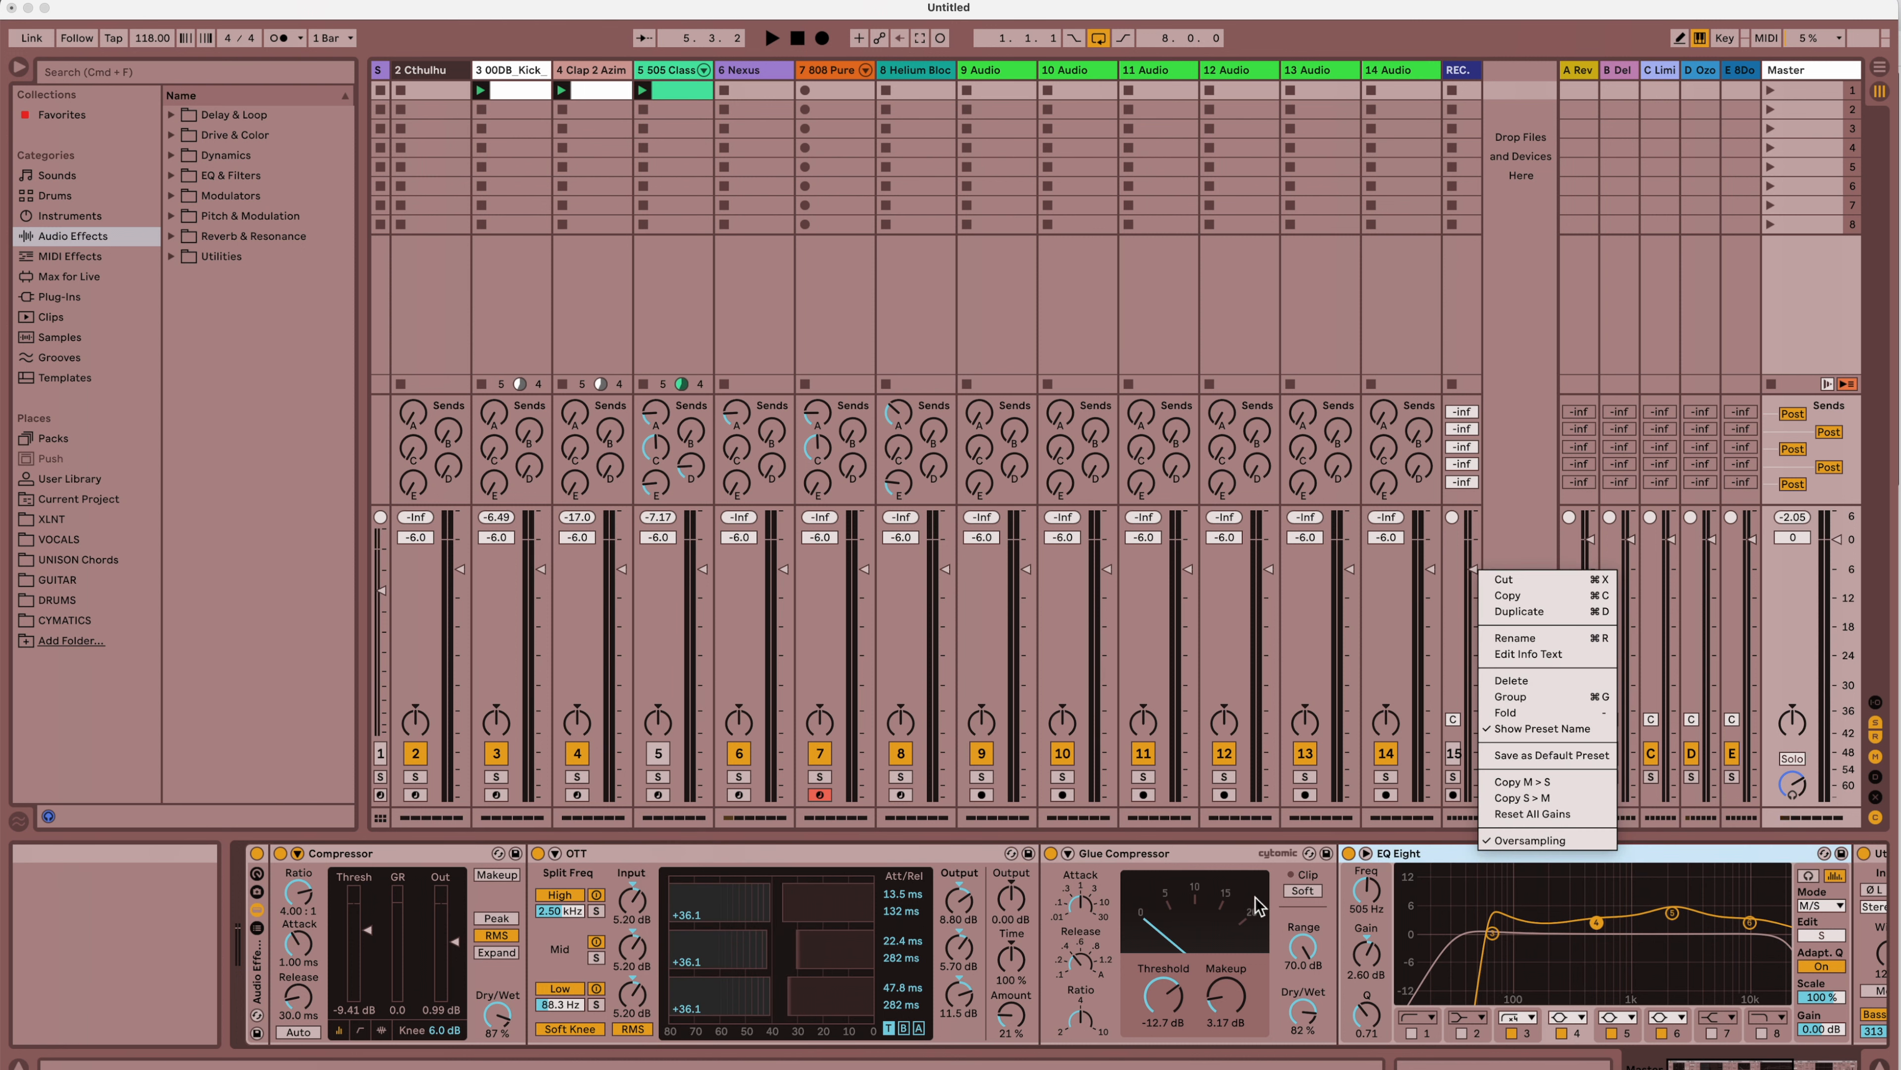
{"action": "right_click", "coordinate": [1185, 865]}
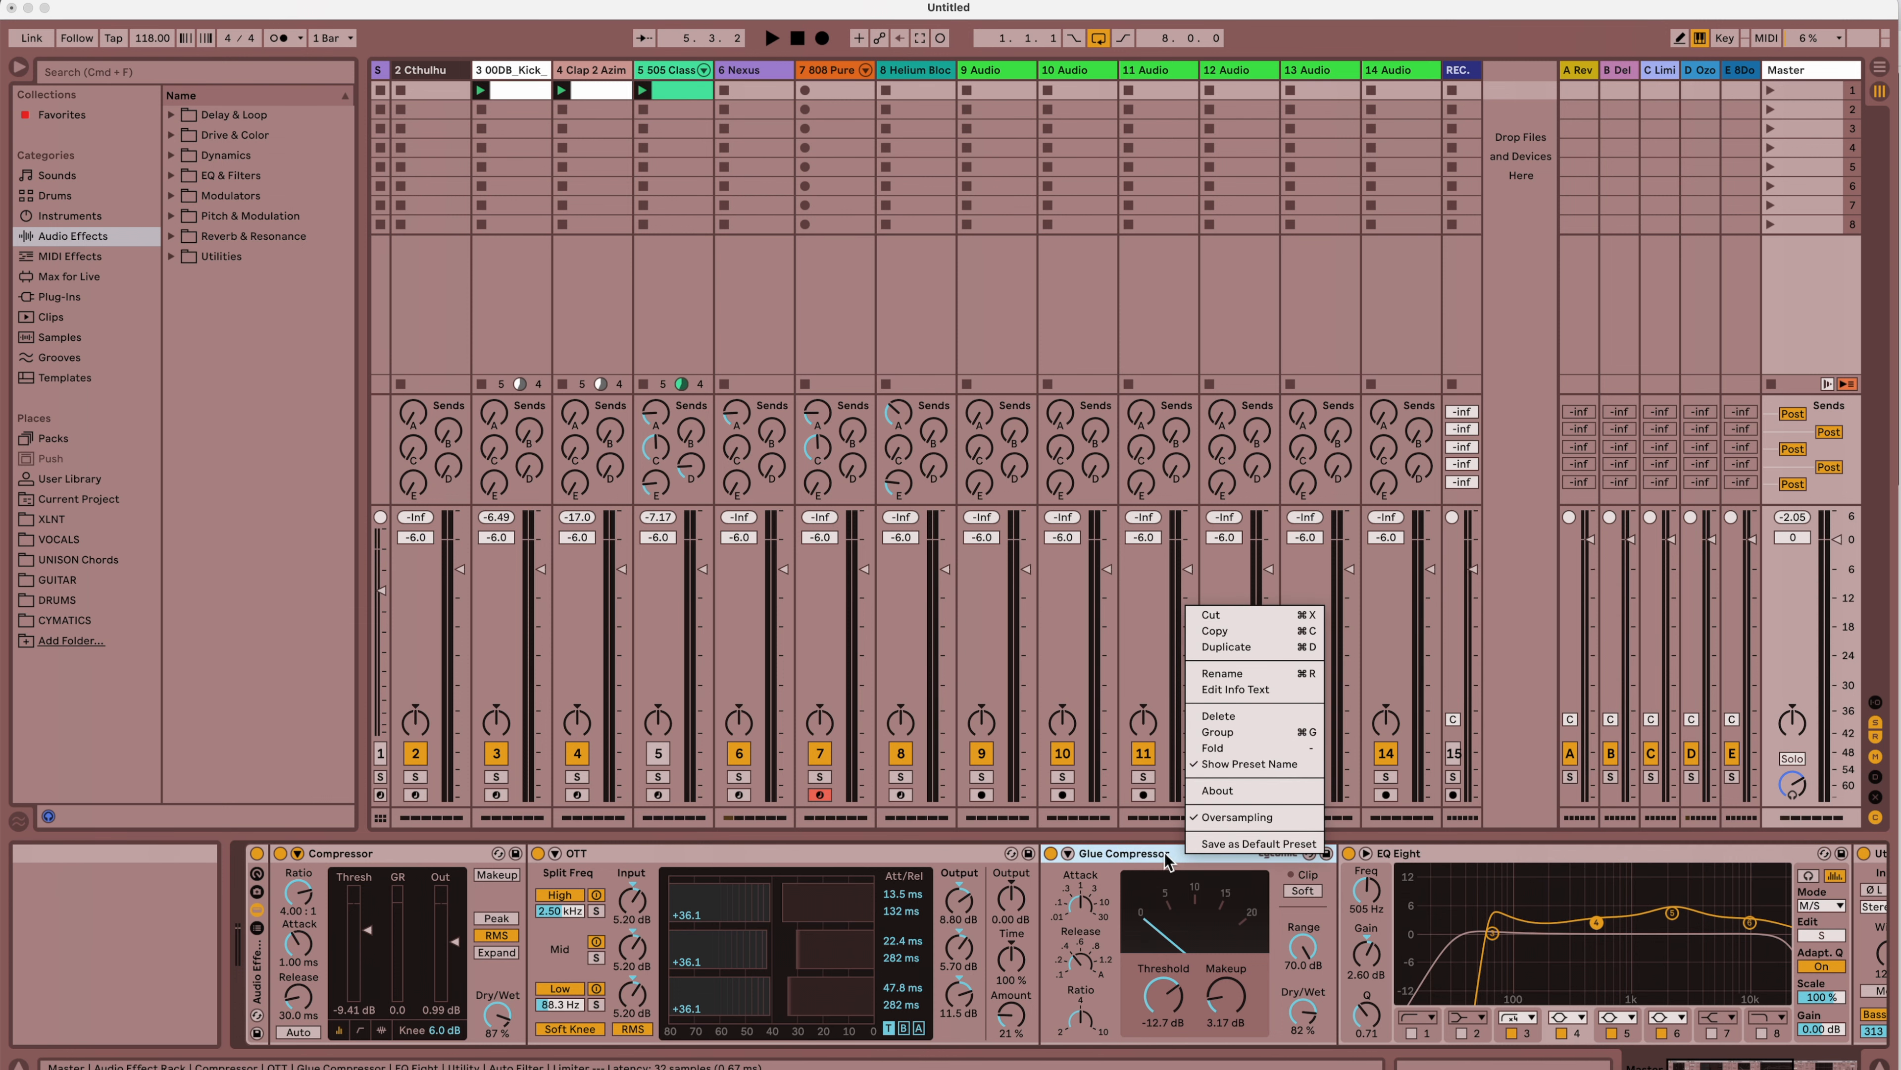
{"action": "left_click", "coordinate": [1174, 862]}
{"action": "scroll", "coordinate": [1501, 878], "scroll_direction": "right", "scroll_amount": 10}
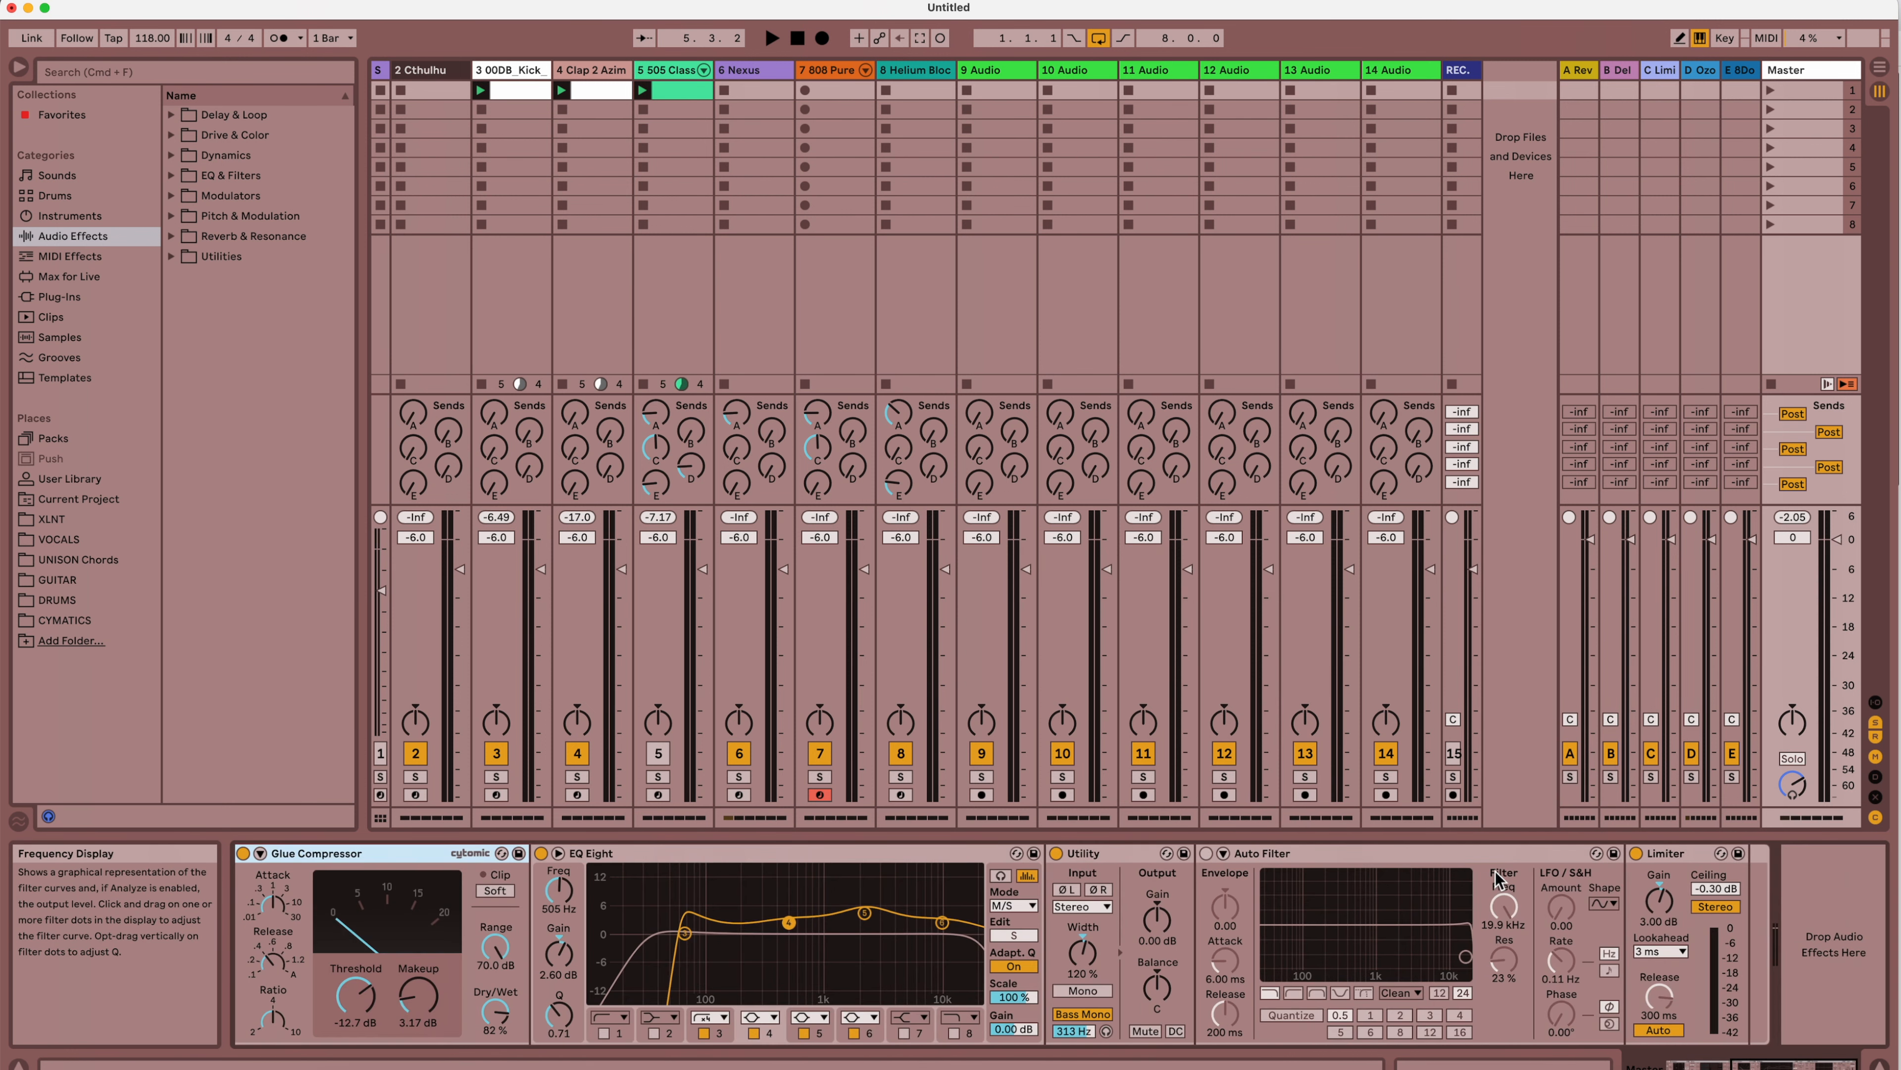
{"action": "right_click", "coordinate": [1105, 861]}
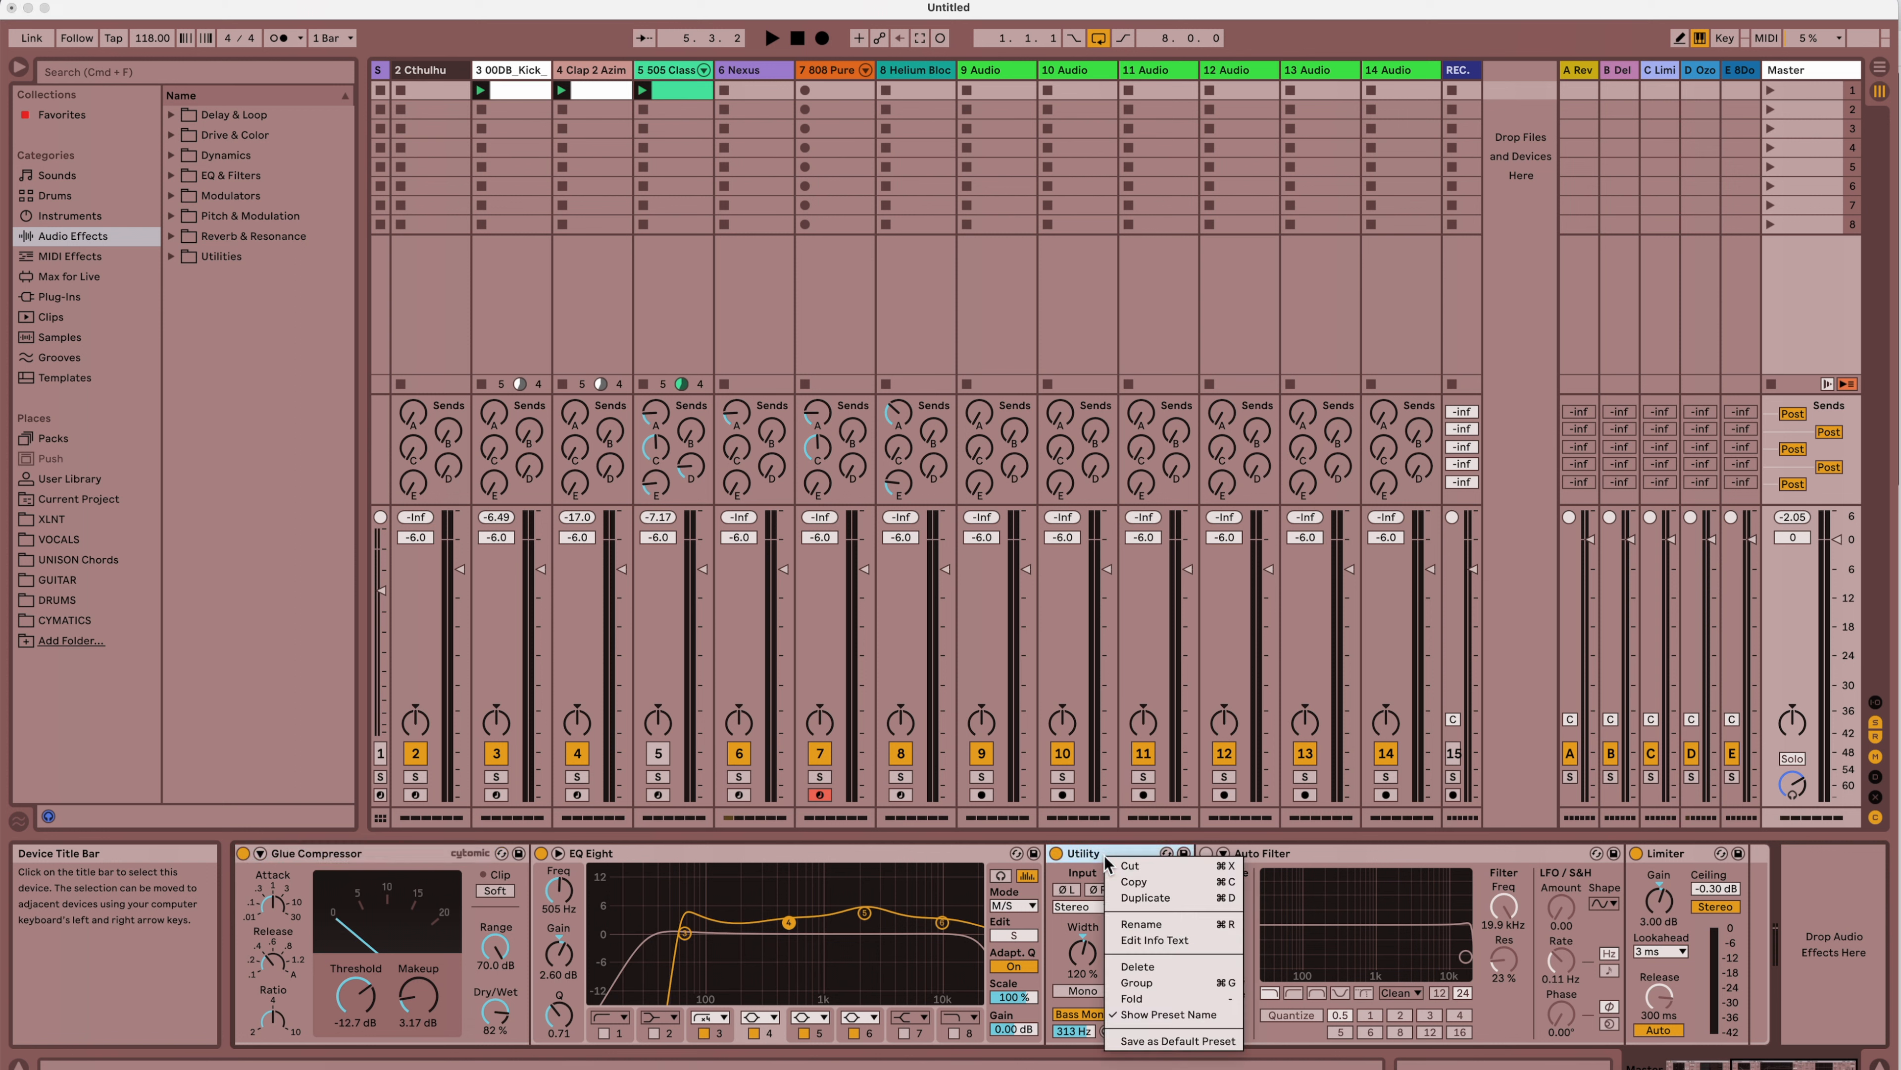
{"action": "left_click", "coordinate": [1105, 861]}
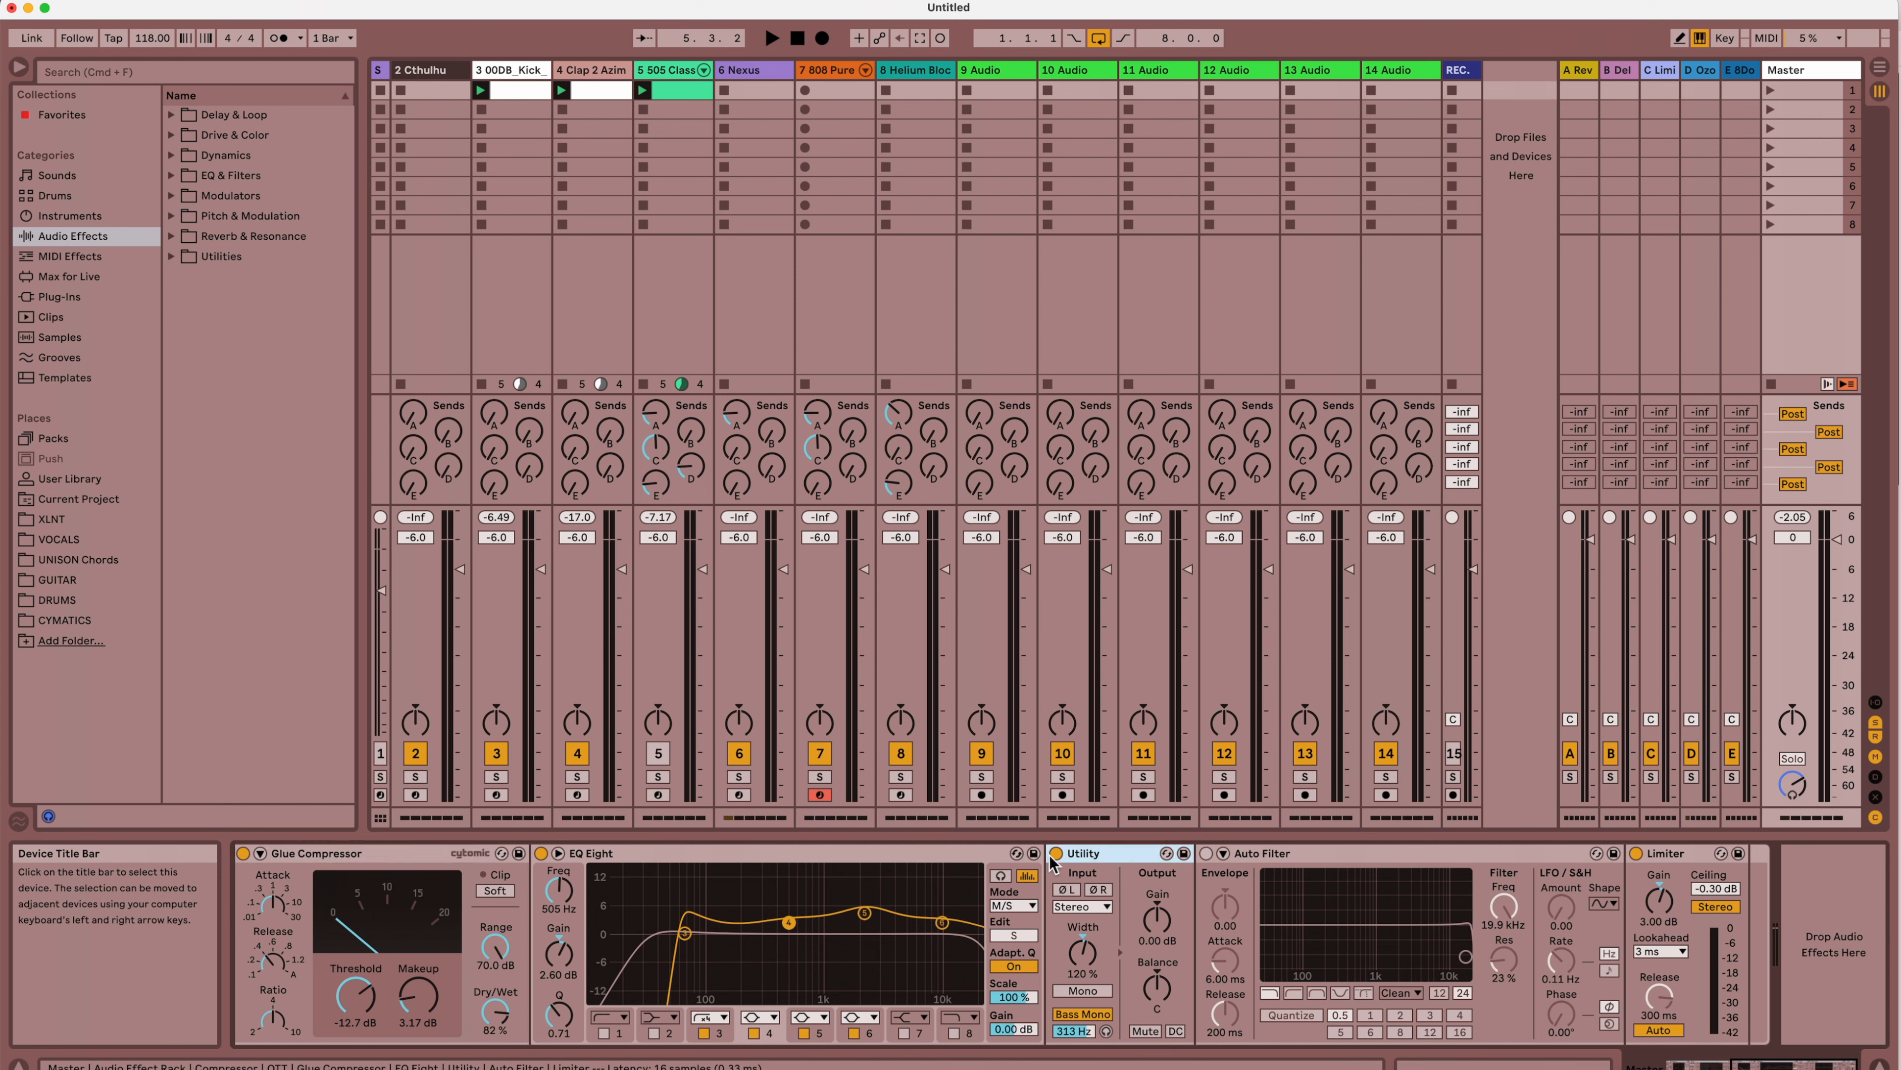
{"action": "right_click", "coordinate": [1671, 861]}
{"action": "left_click", "coordinate": [1524, 858]}
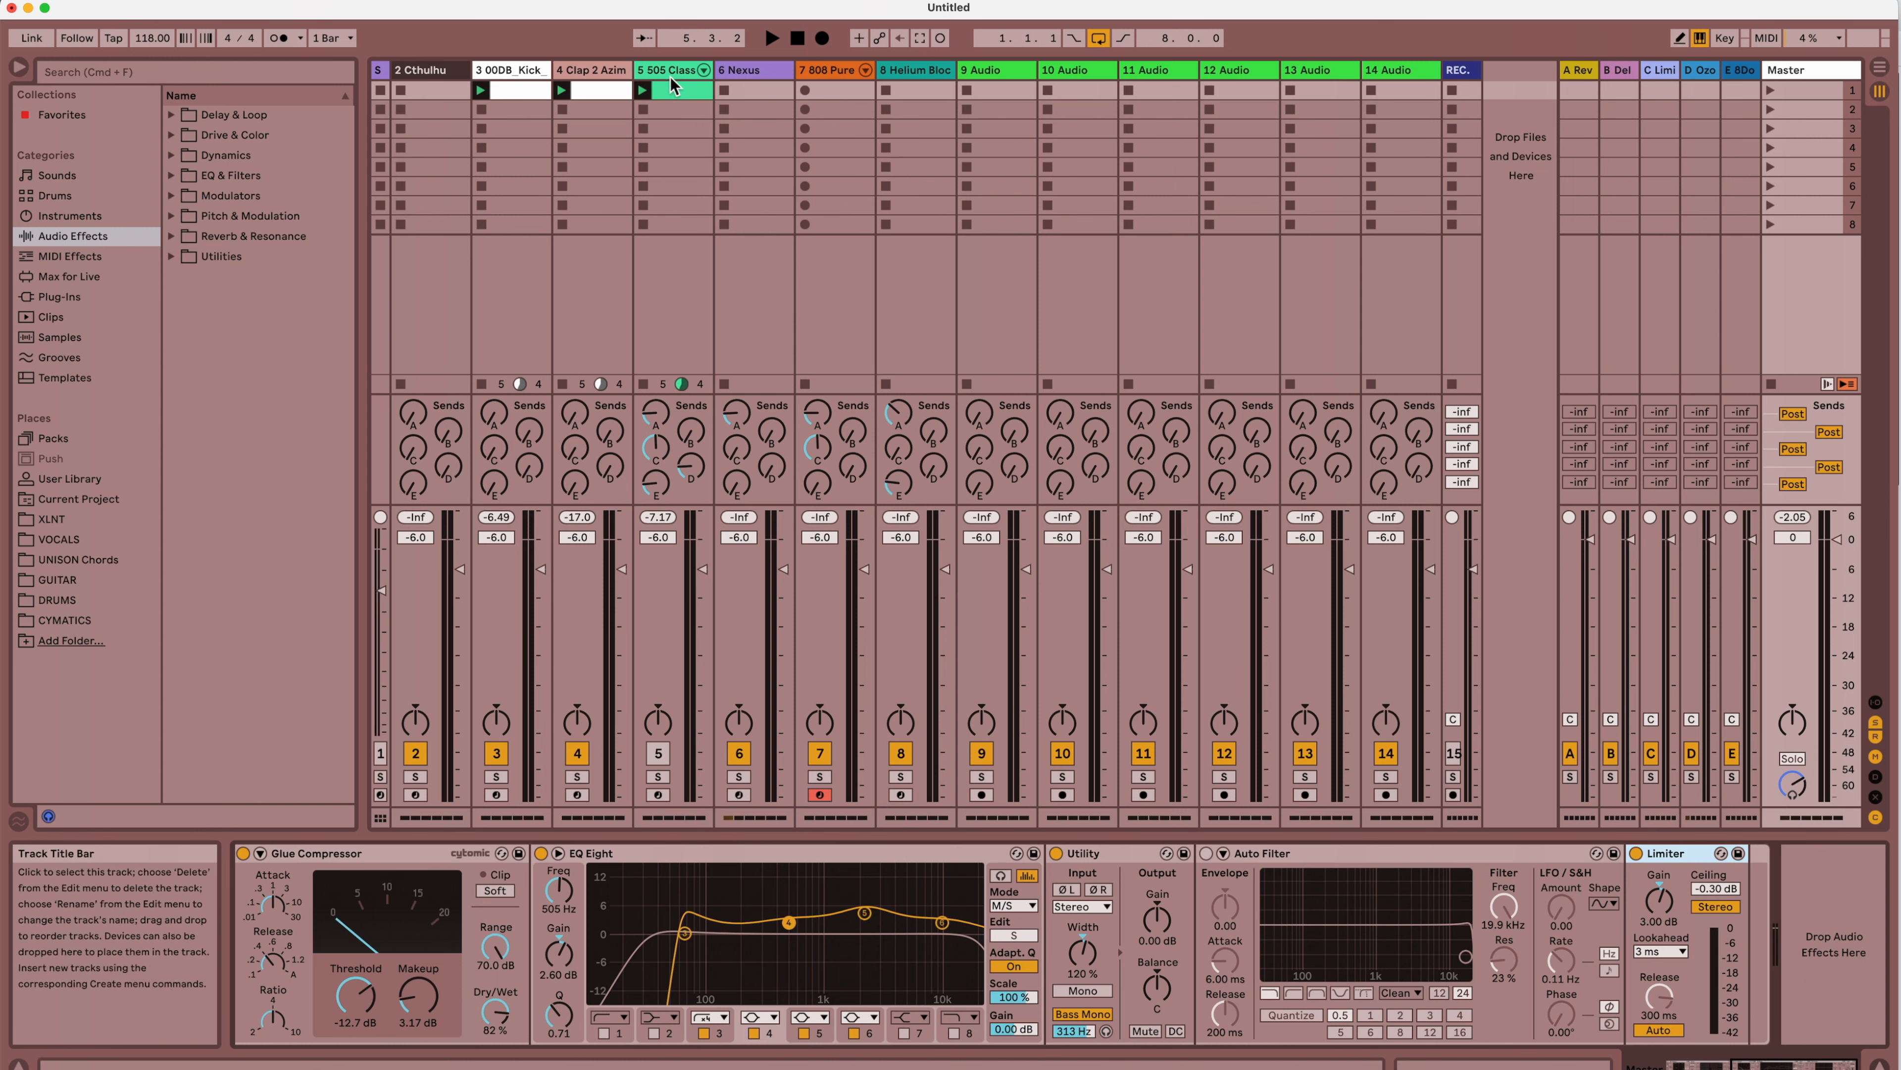
Check the Oversampling option of the EQ Eight on the Nexus track
{"action": "left_click", "coordinate": [770, 75]}
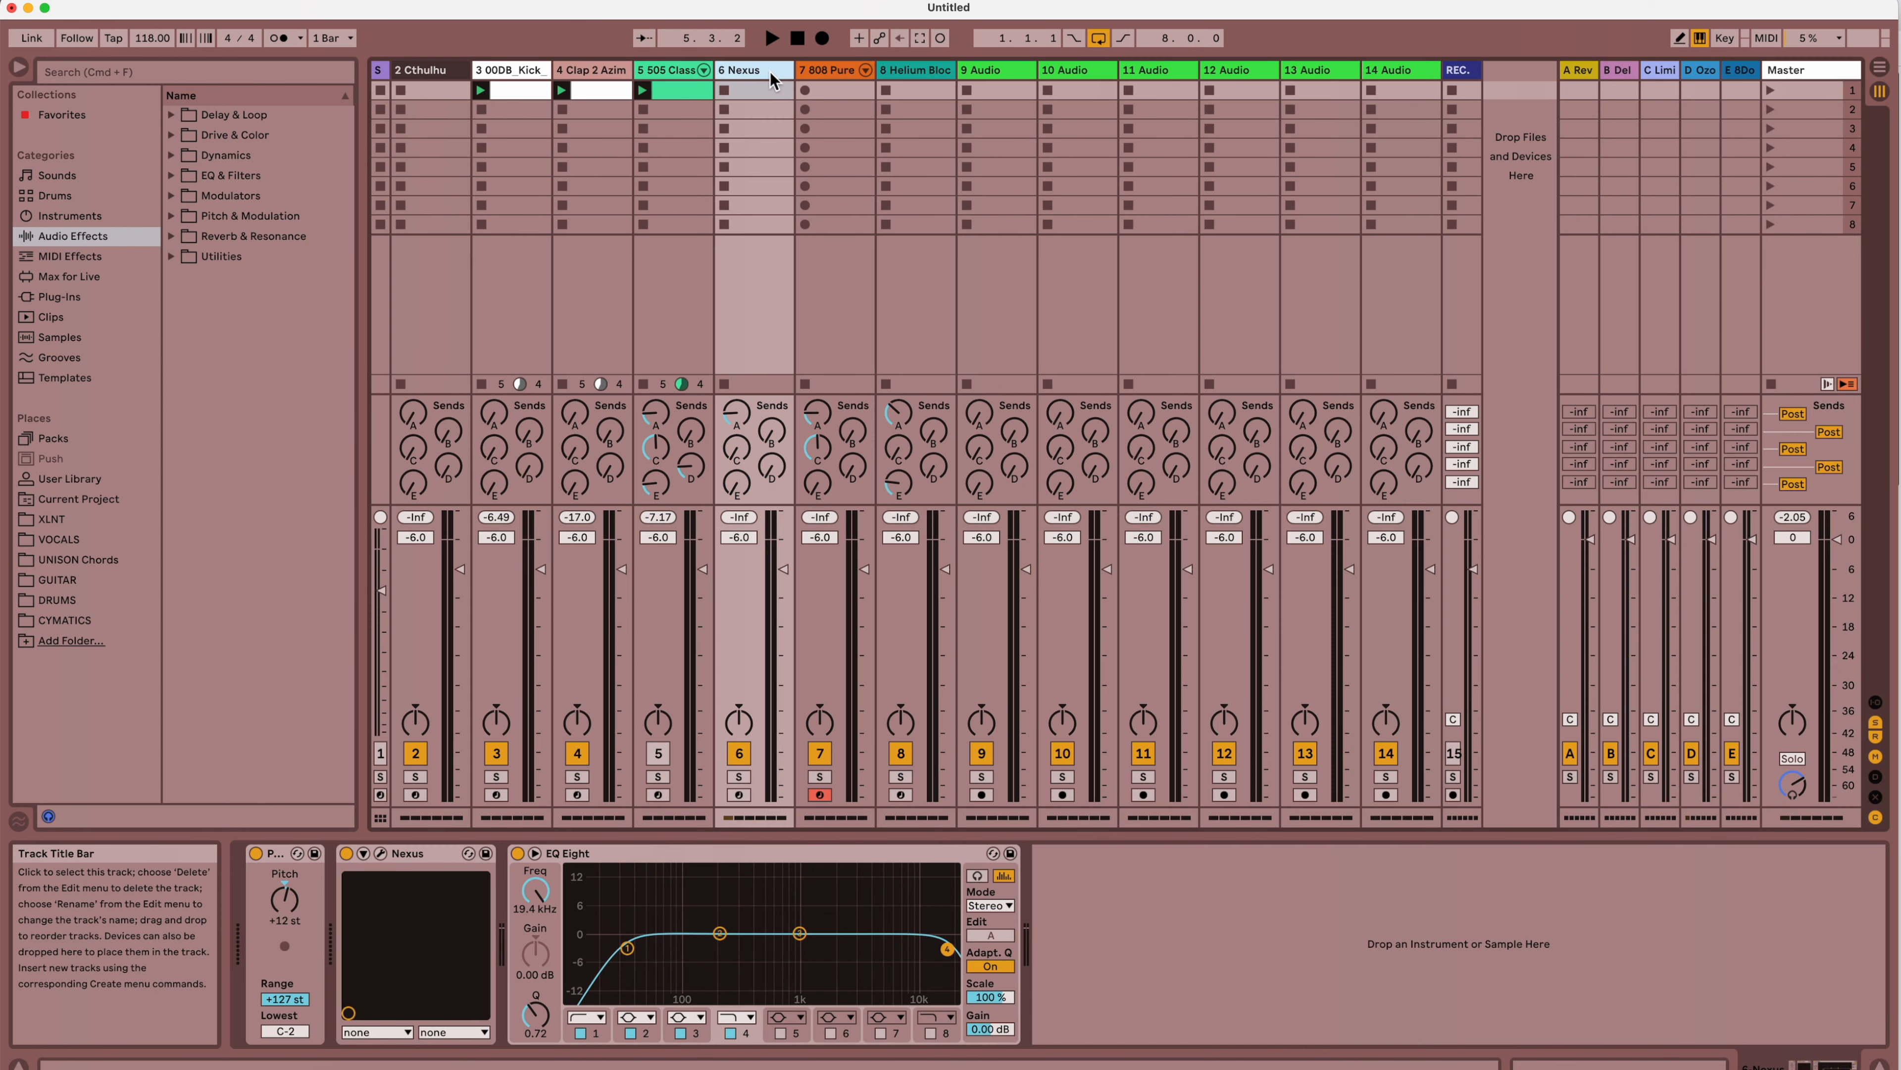
{"action": "right_click", "coordinate": [699, 854]}
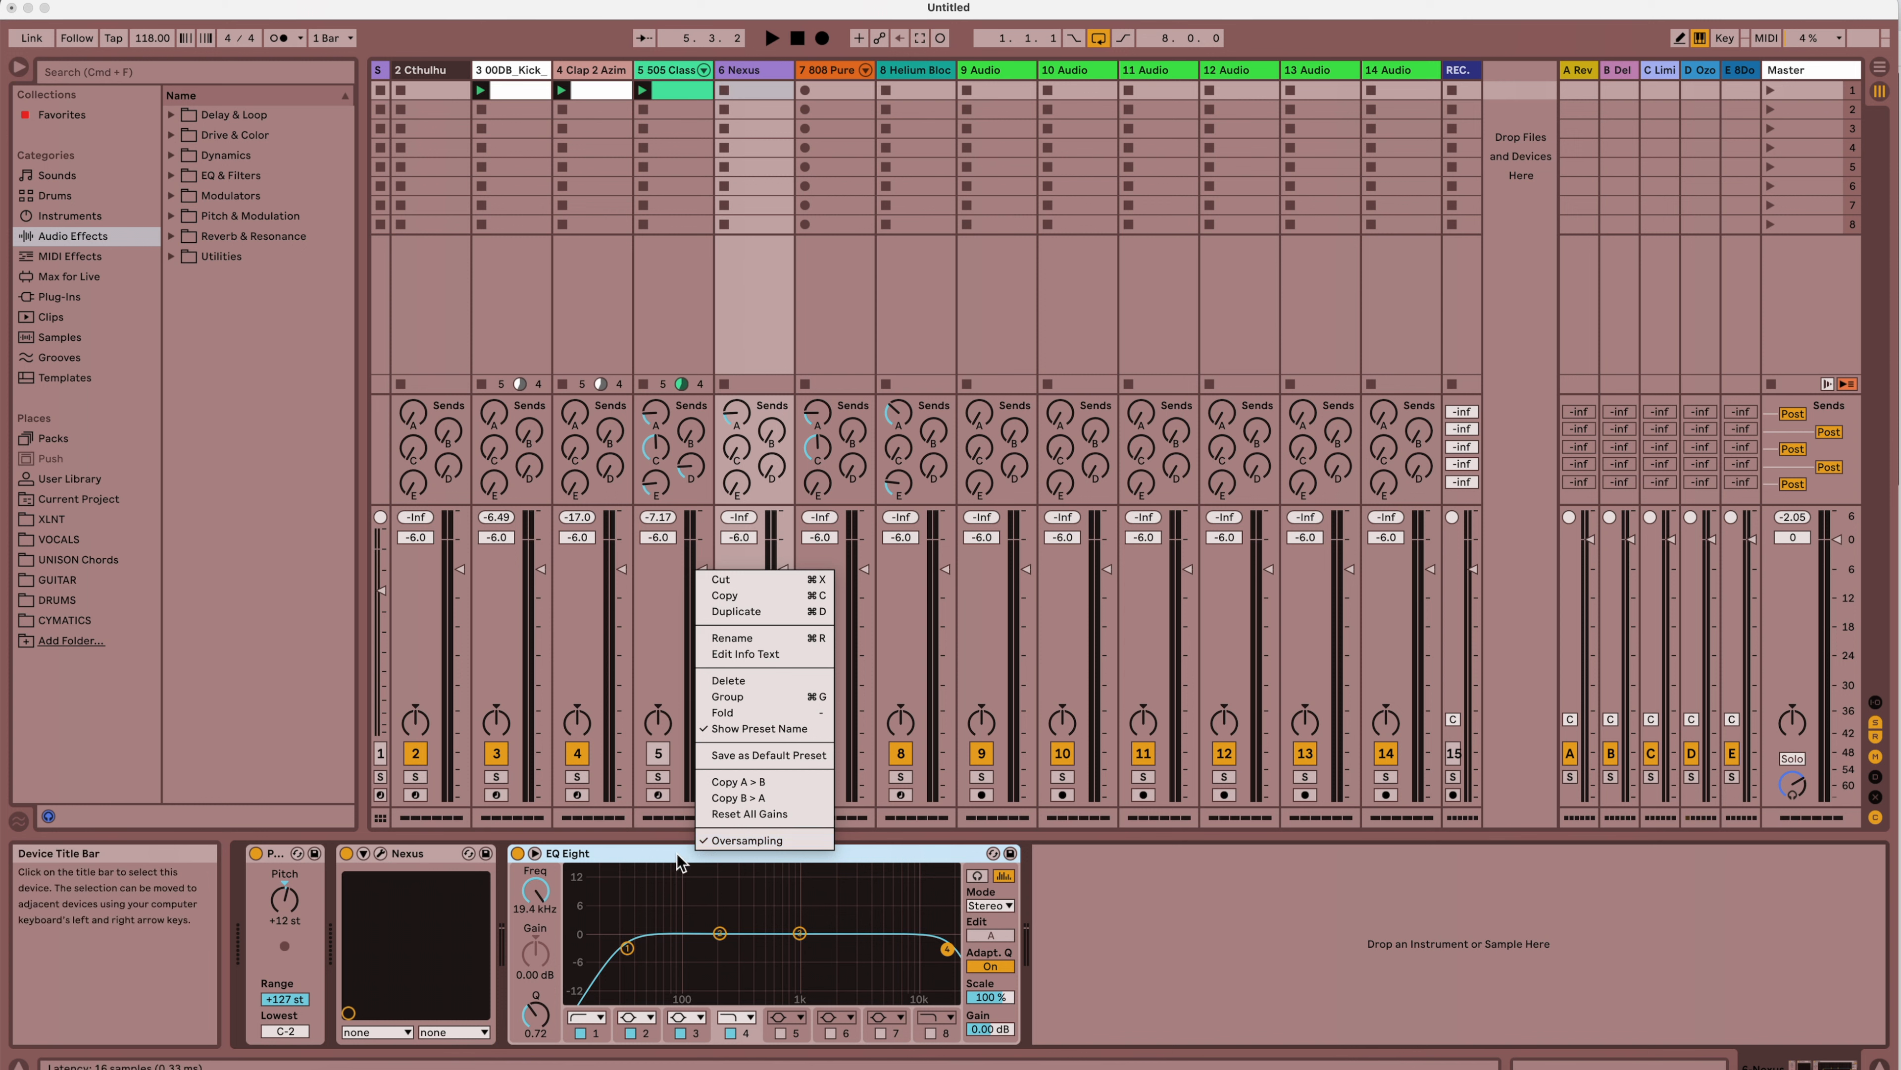
{"action": "left_click", "coordinate": [741, 842]}
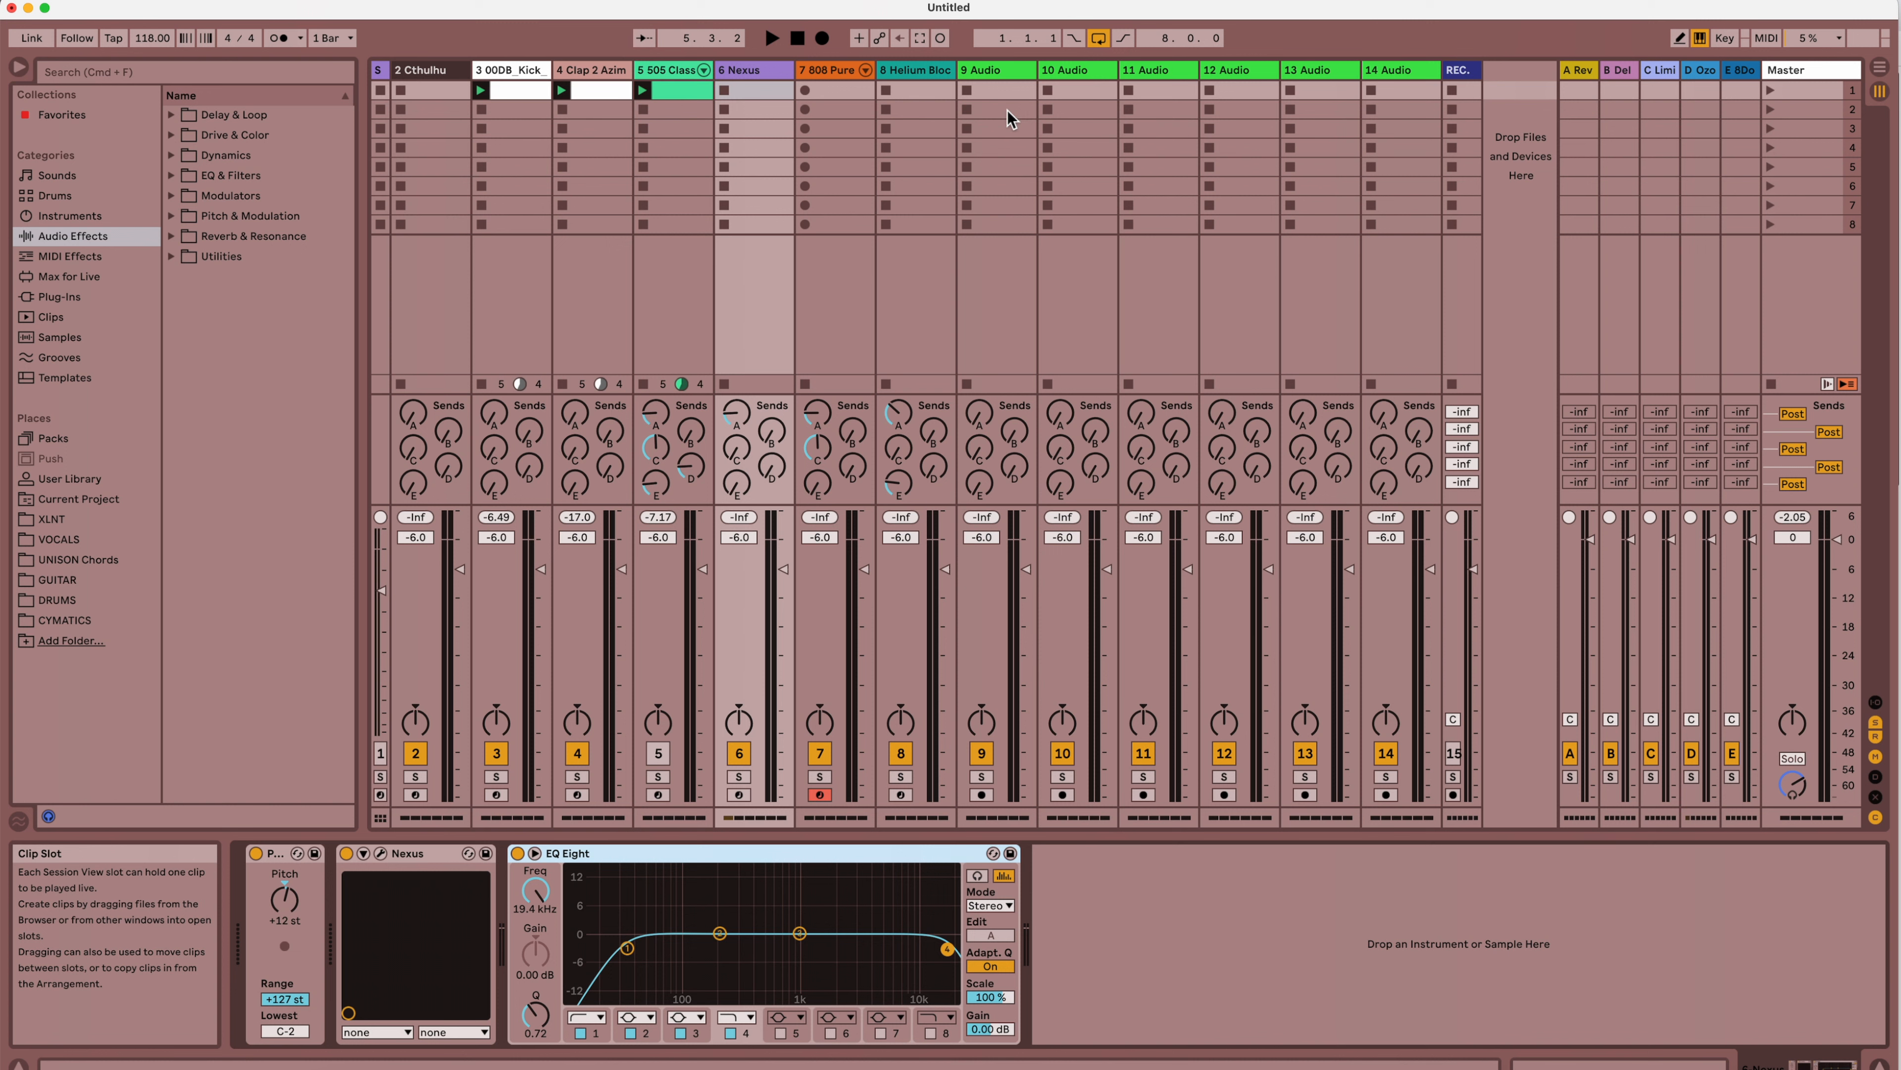
Inspect the EQ Eight on audio tracks 9 to 13 one after another
{"action": "left_click", "coordinate": [1010, 72]}
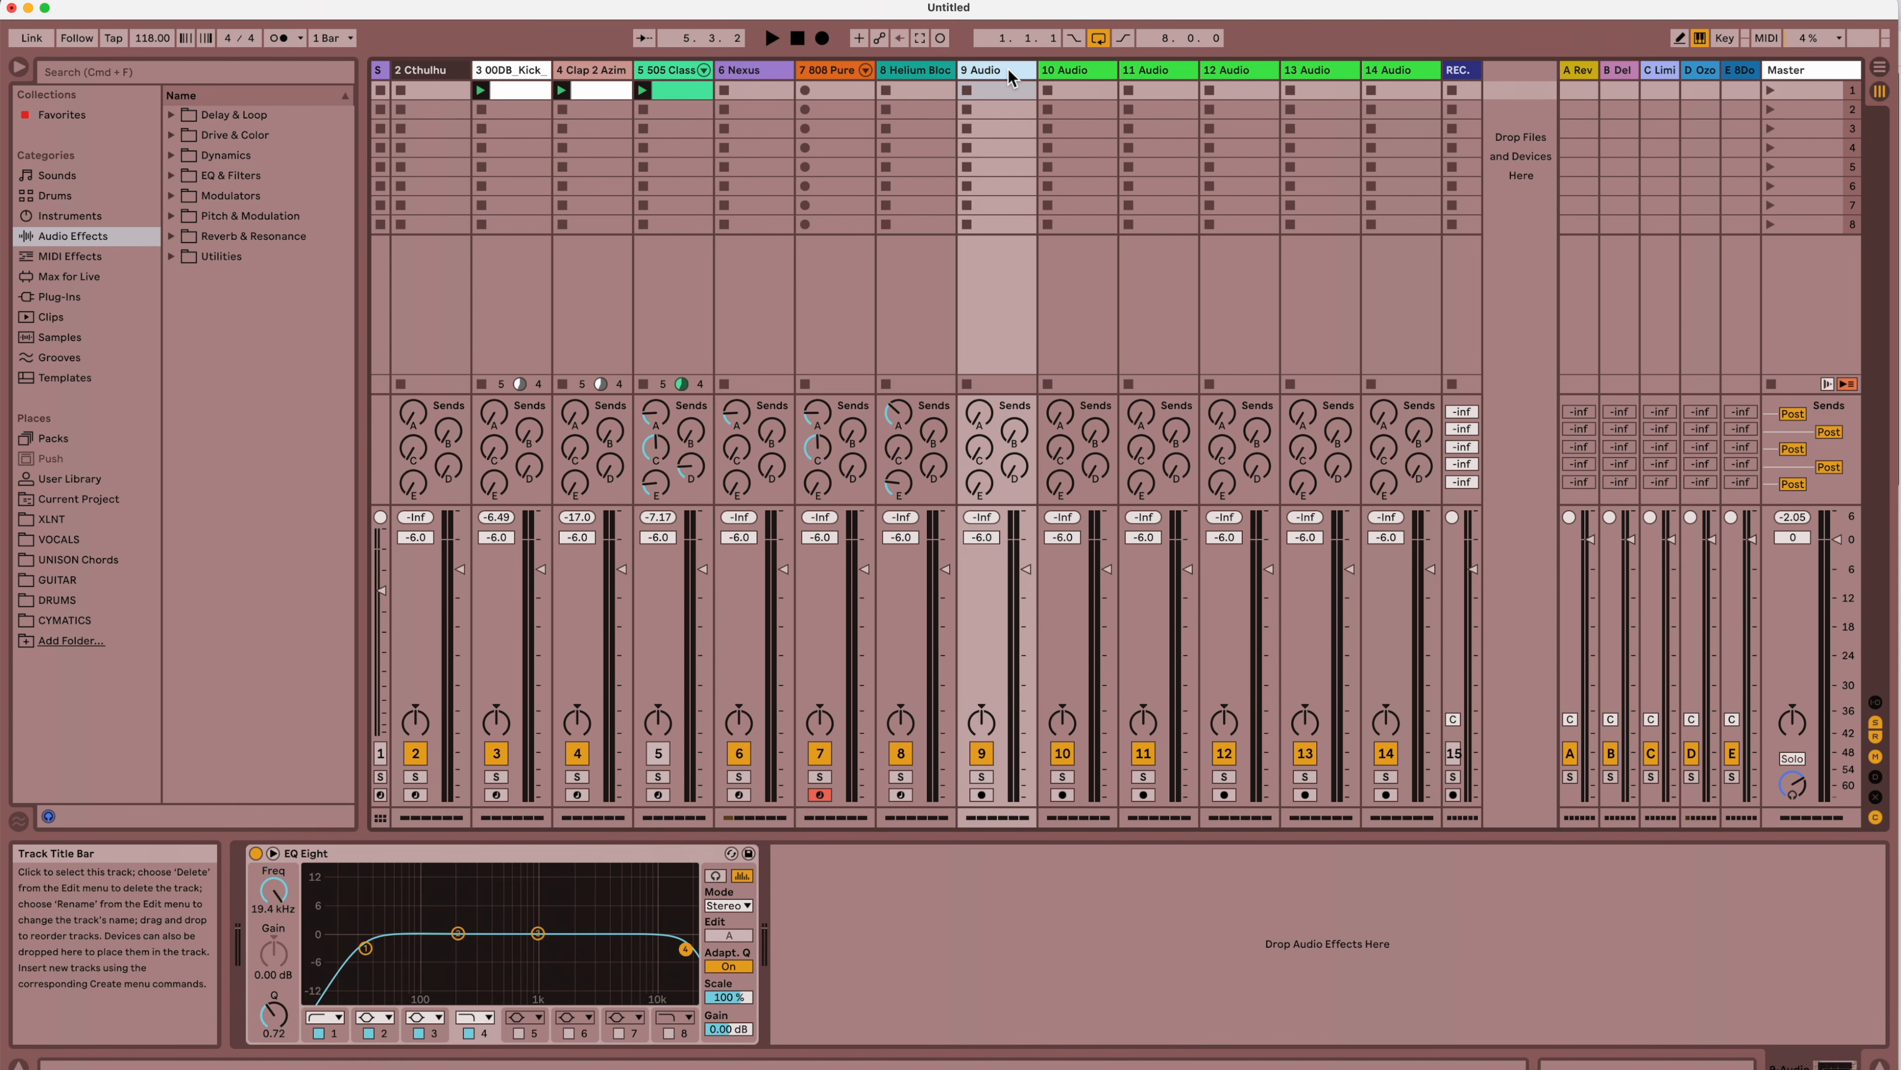
{"action": "left_click", "coordinate": [1063, 71]}
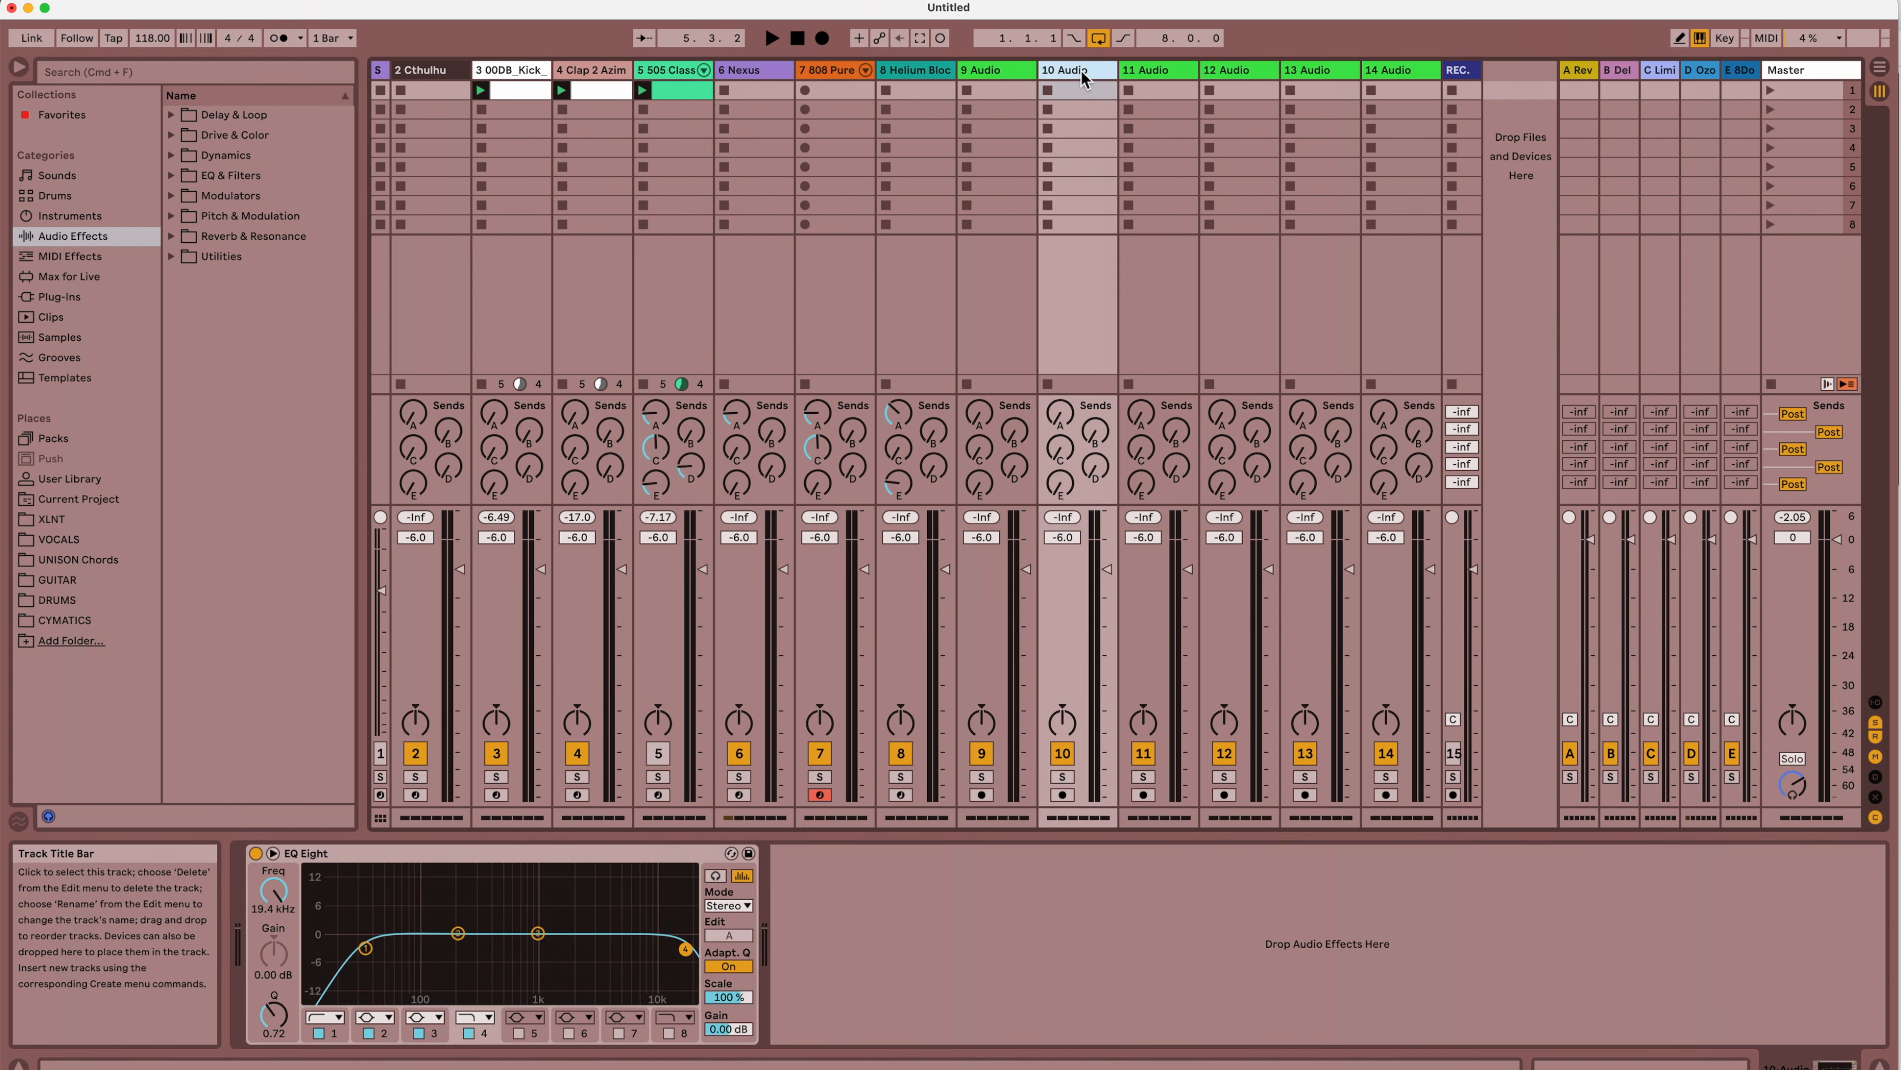
{"action": "left_click", "coordinate": [1136, 80]}
{"action": "left_click", "coordinate": [1248, 82]}
{"action": "left_click", "coordinate": [1289, 82]}
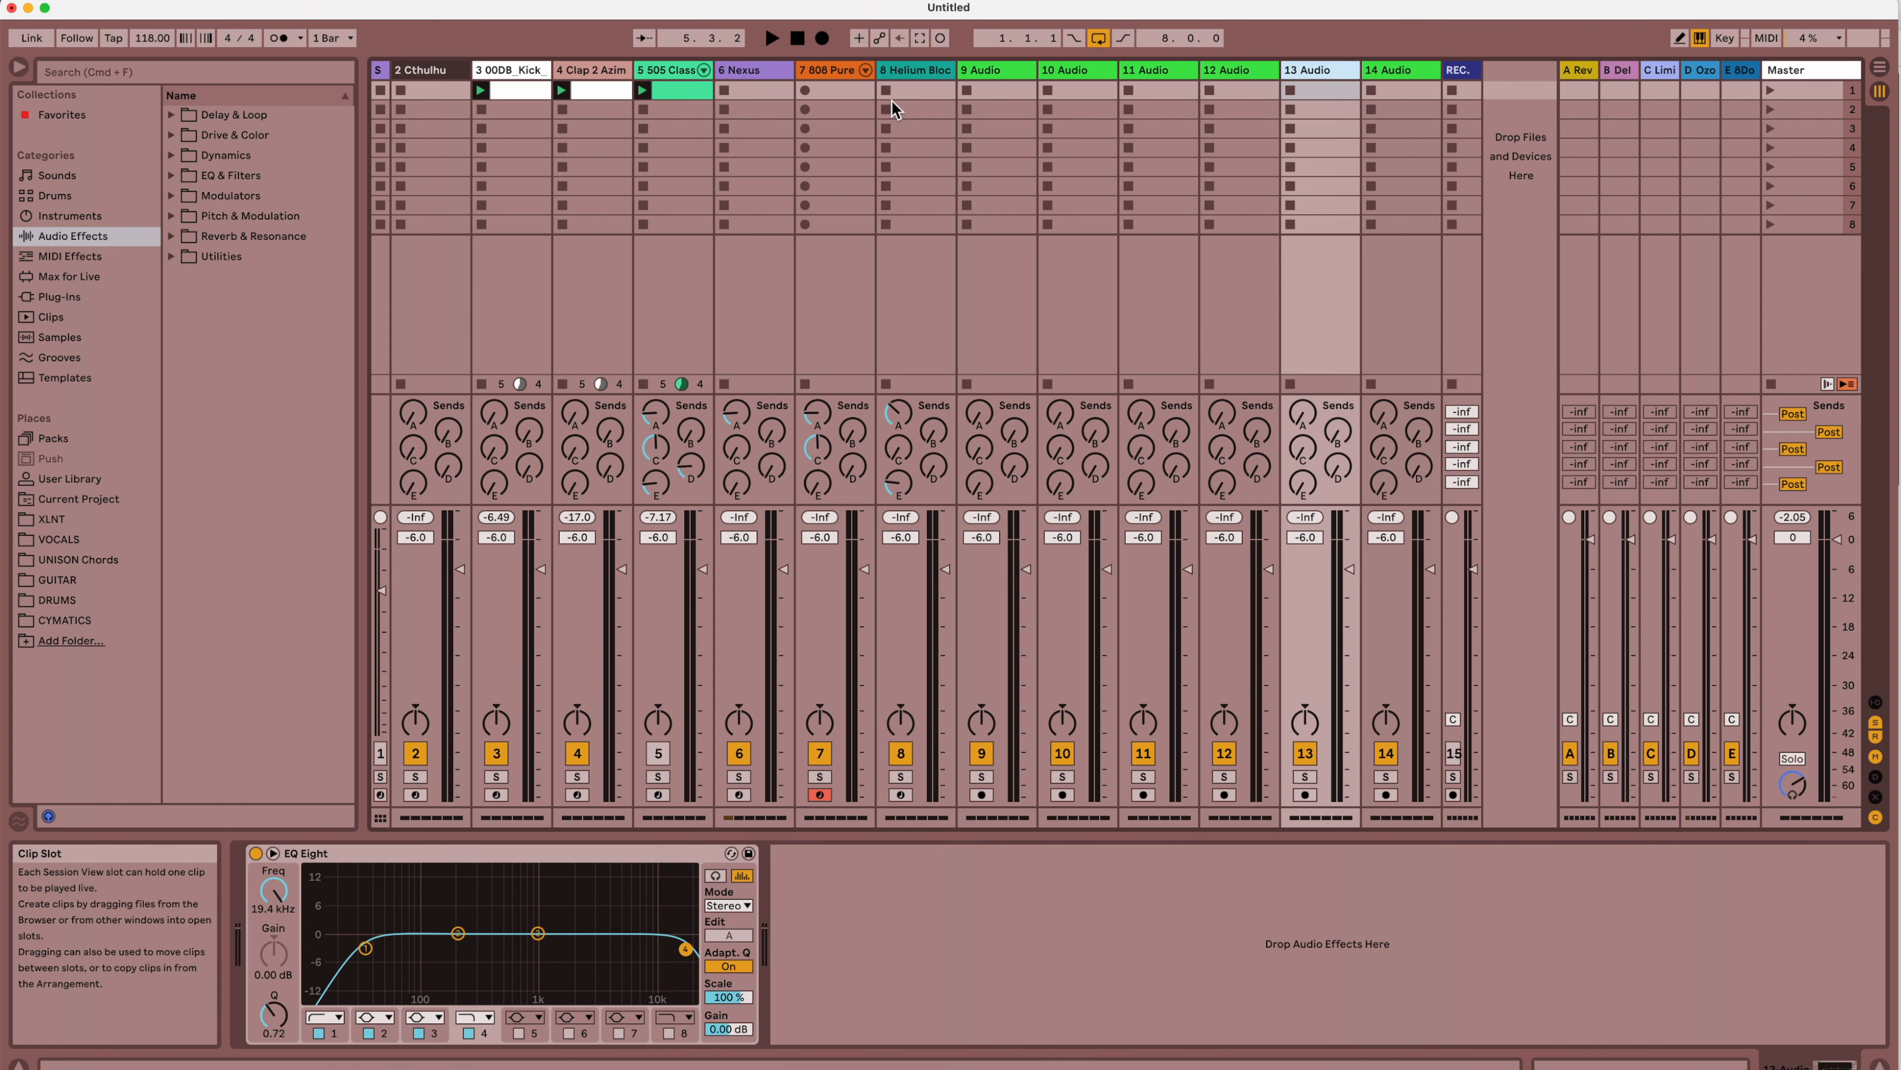
Check the Oversampling option of the EQ Eight on the reverb return track A
{"action": "left_click", "coordinate": [1587, 71]}
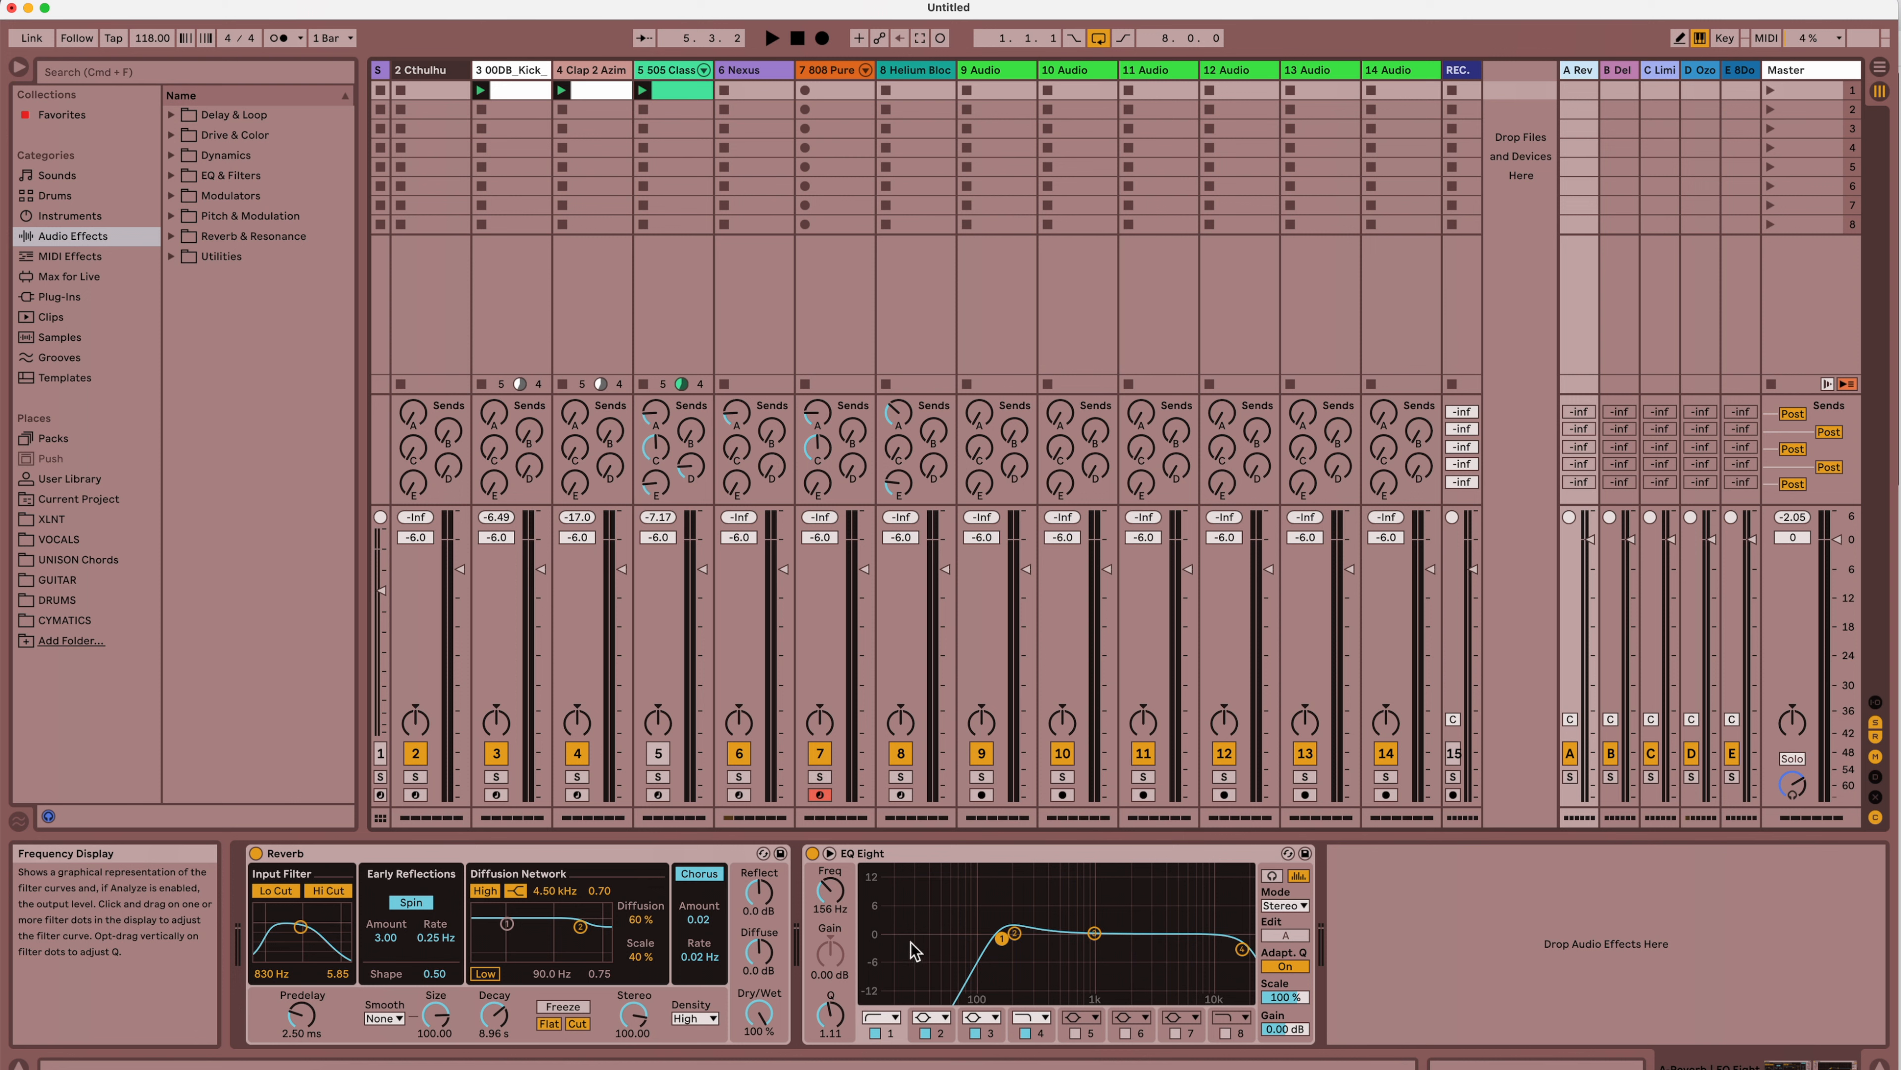
{"action": "right_click", "coordinate": [980, 855]}
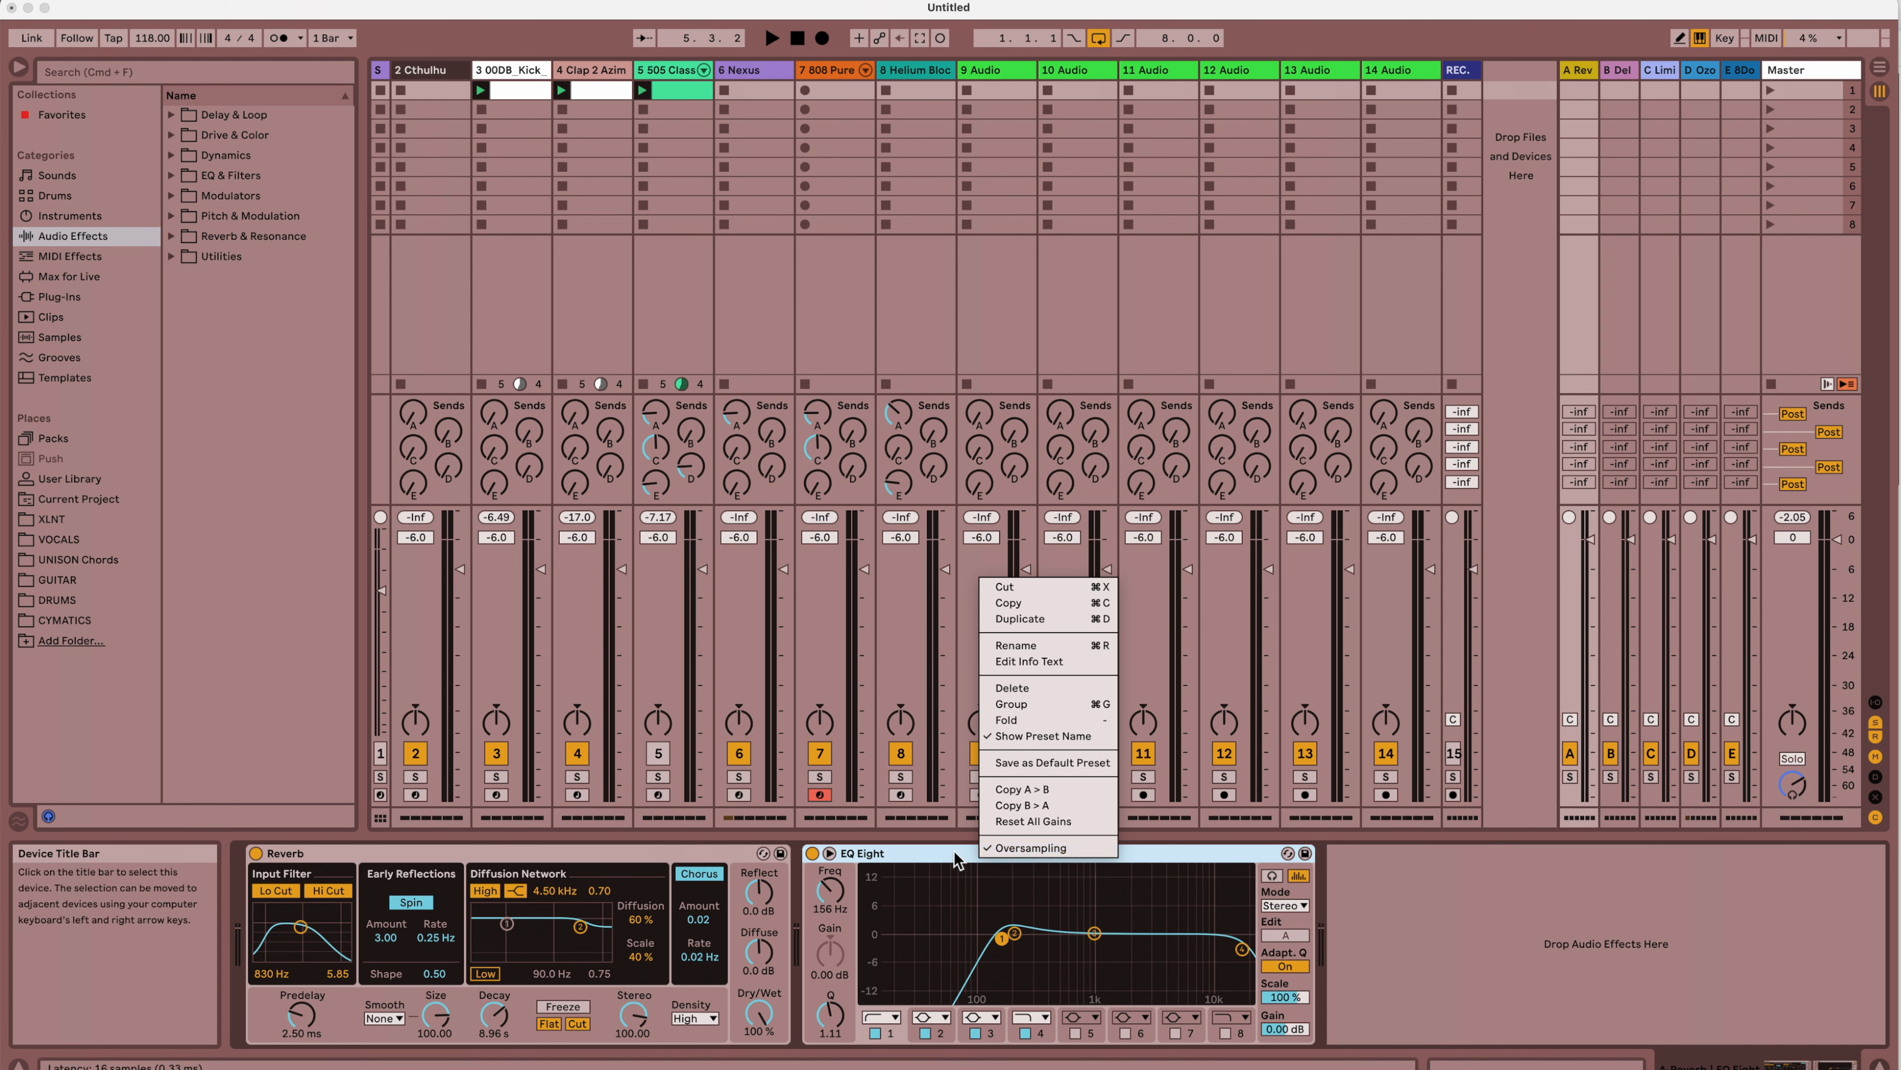
Review the device chains on return tracks D, E and A and on the Master track
{"action": "left_click", "coordinate": [957, 860]}
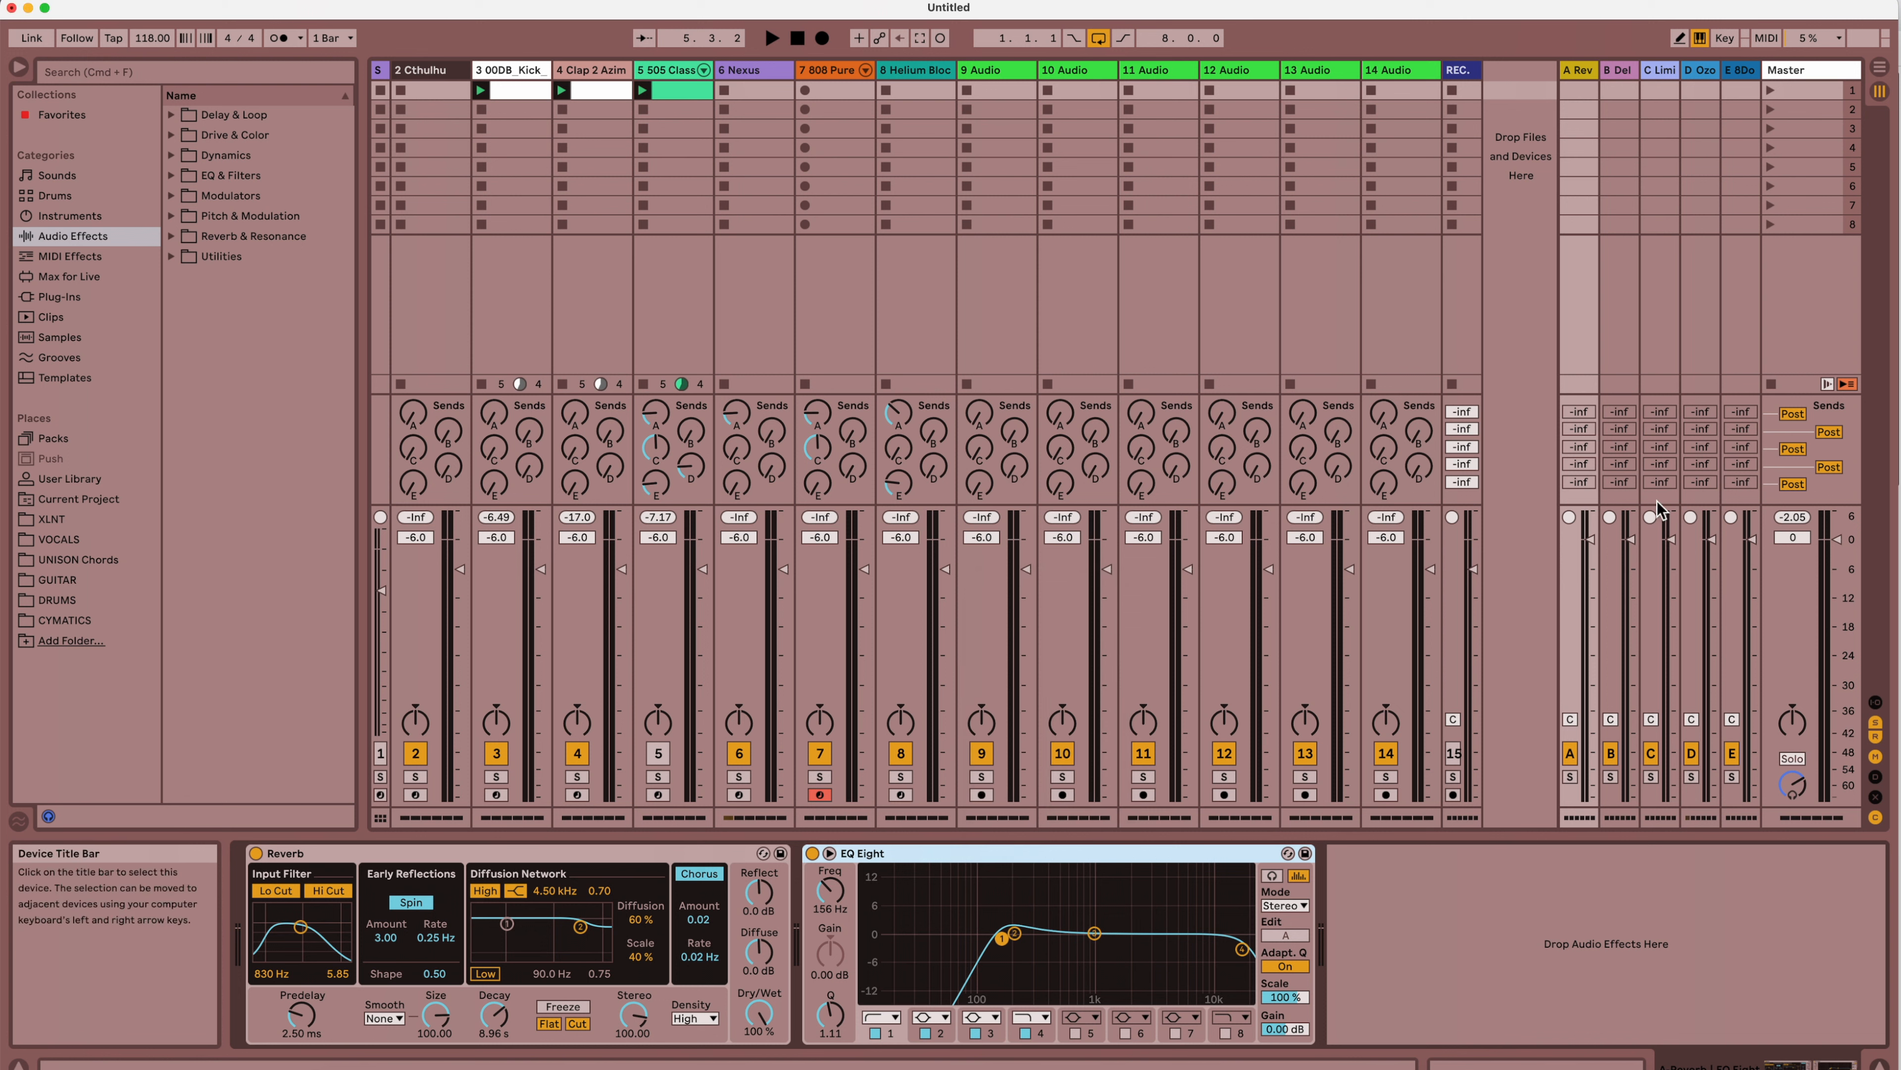
{"action": "left_click", "coordinate": [1701, 74]}
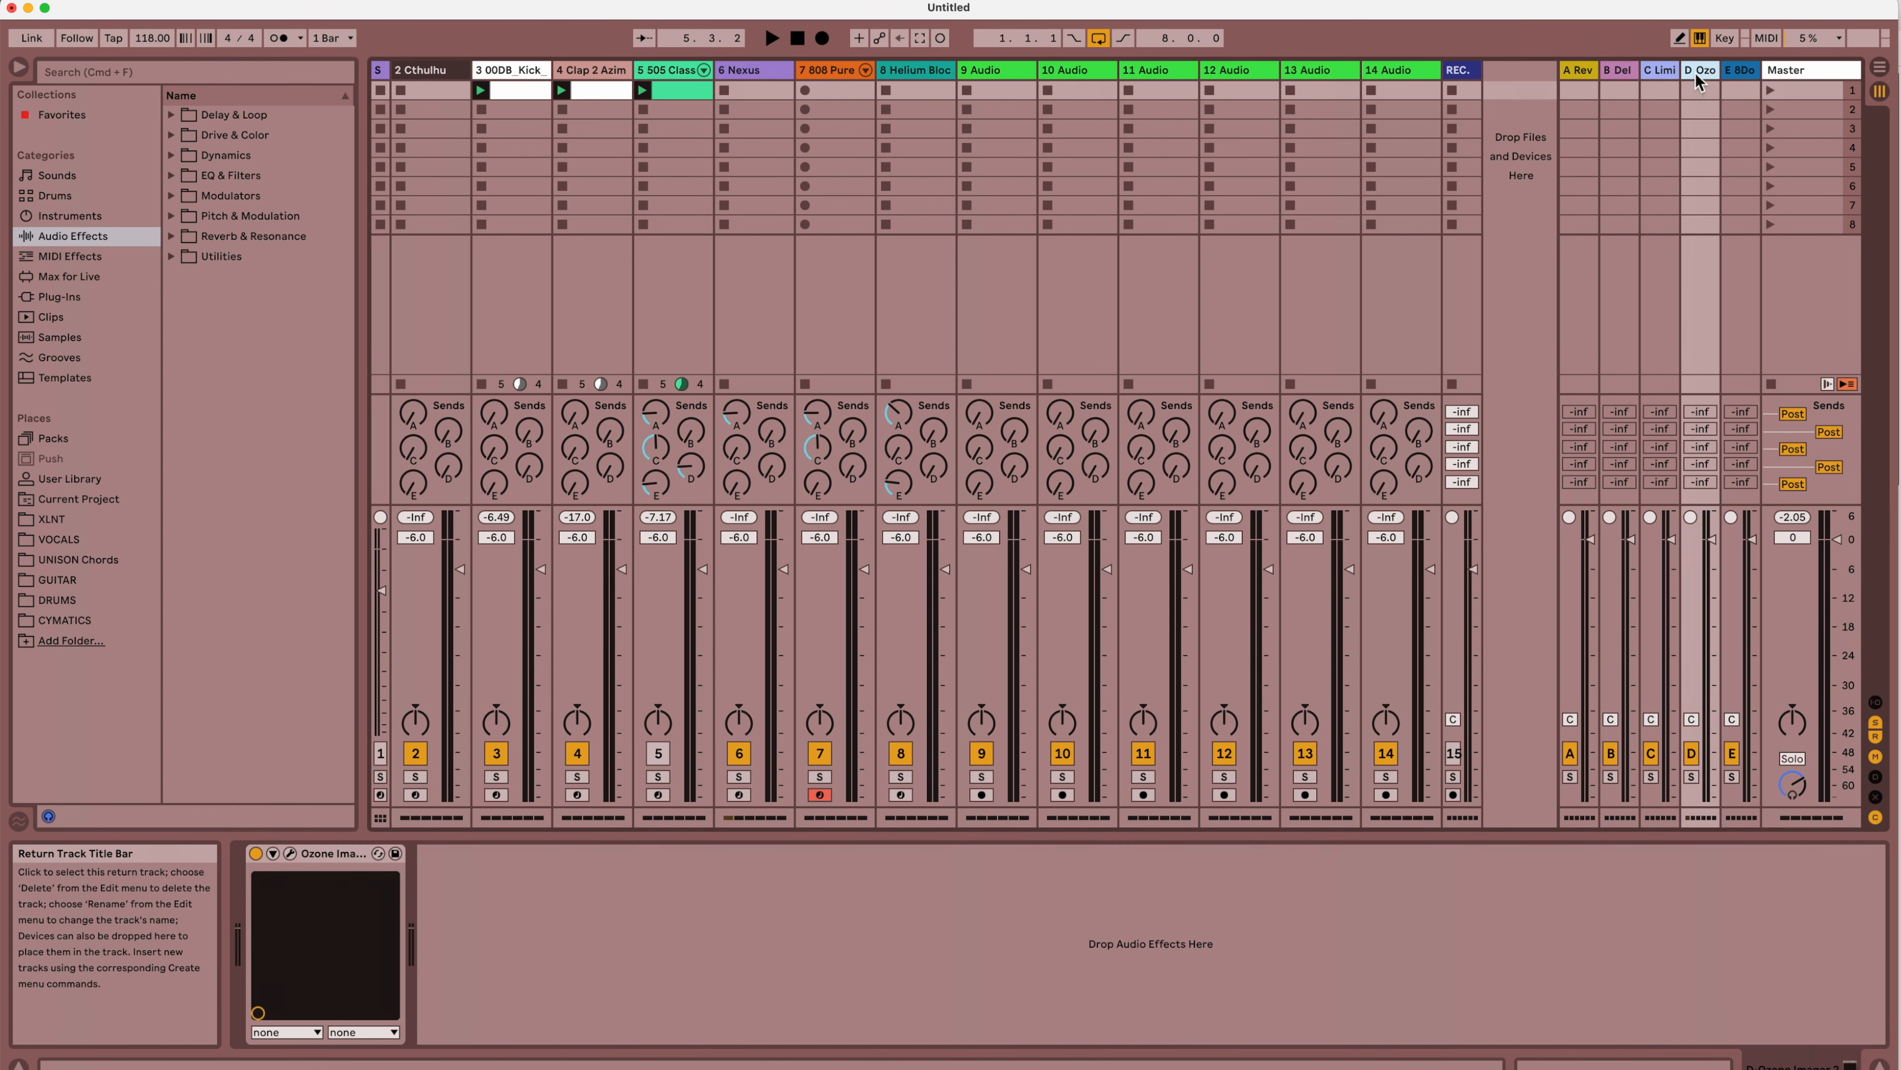
{"action": "left_click", "coordinate": [1745, 73]}
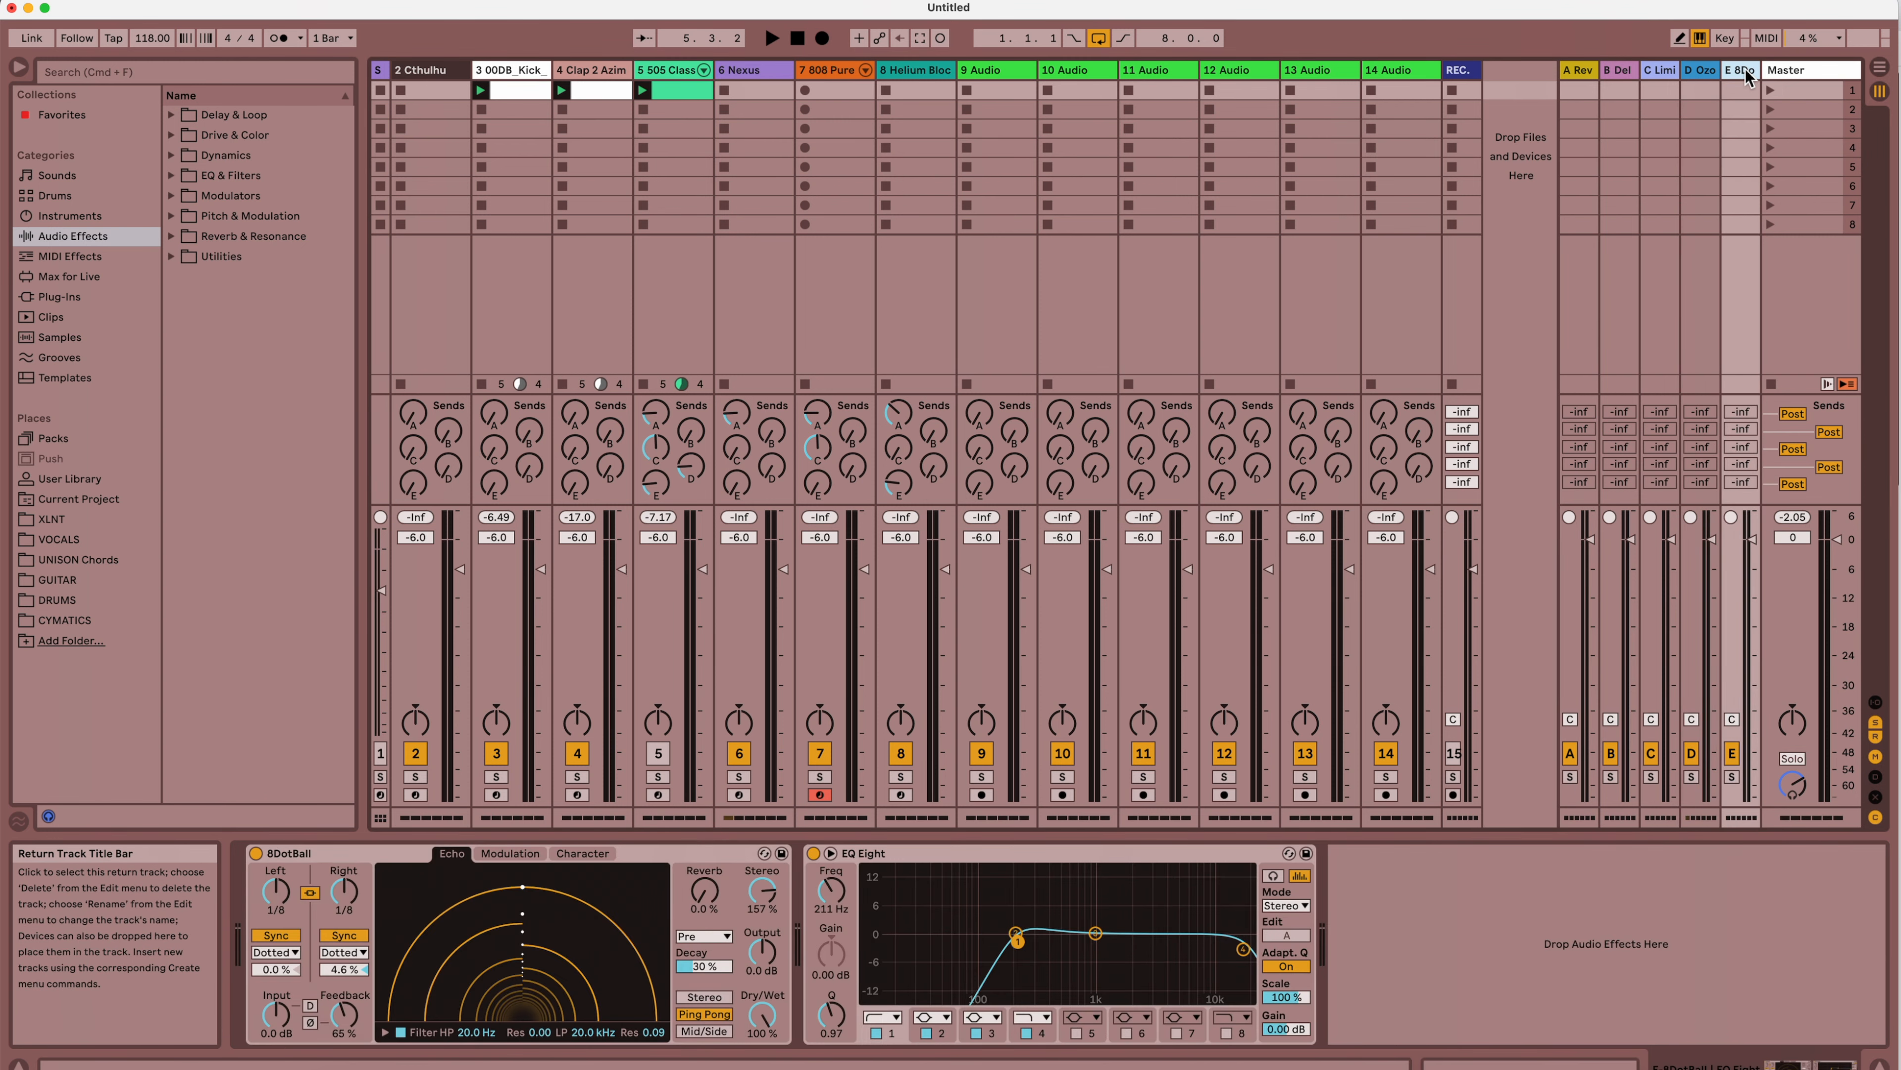
{"action": "left_click", "coordinate": [1583, 71]}
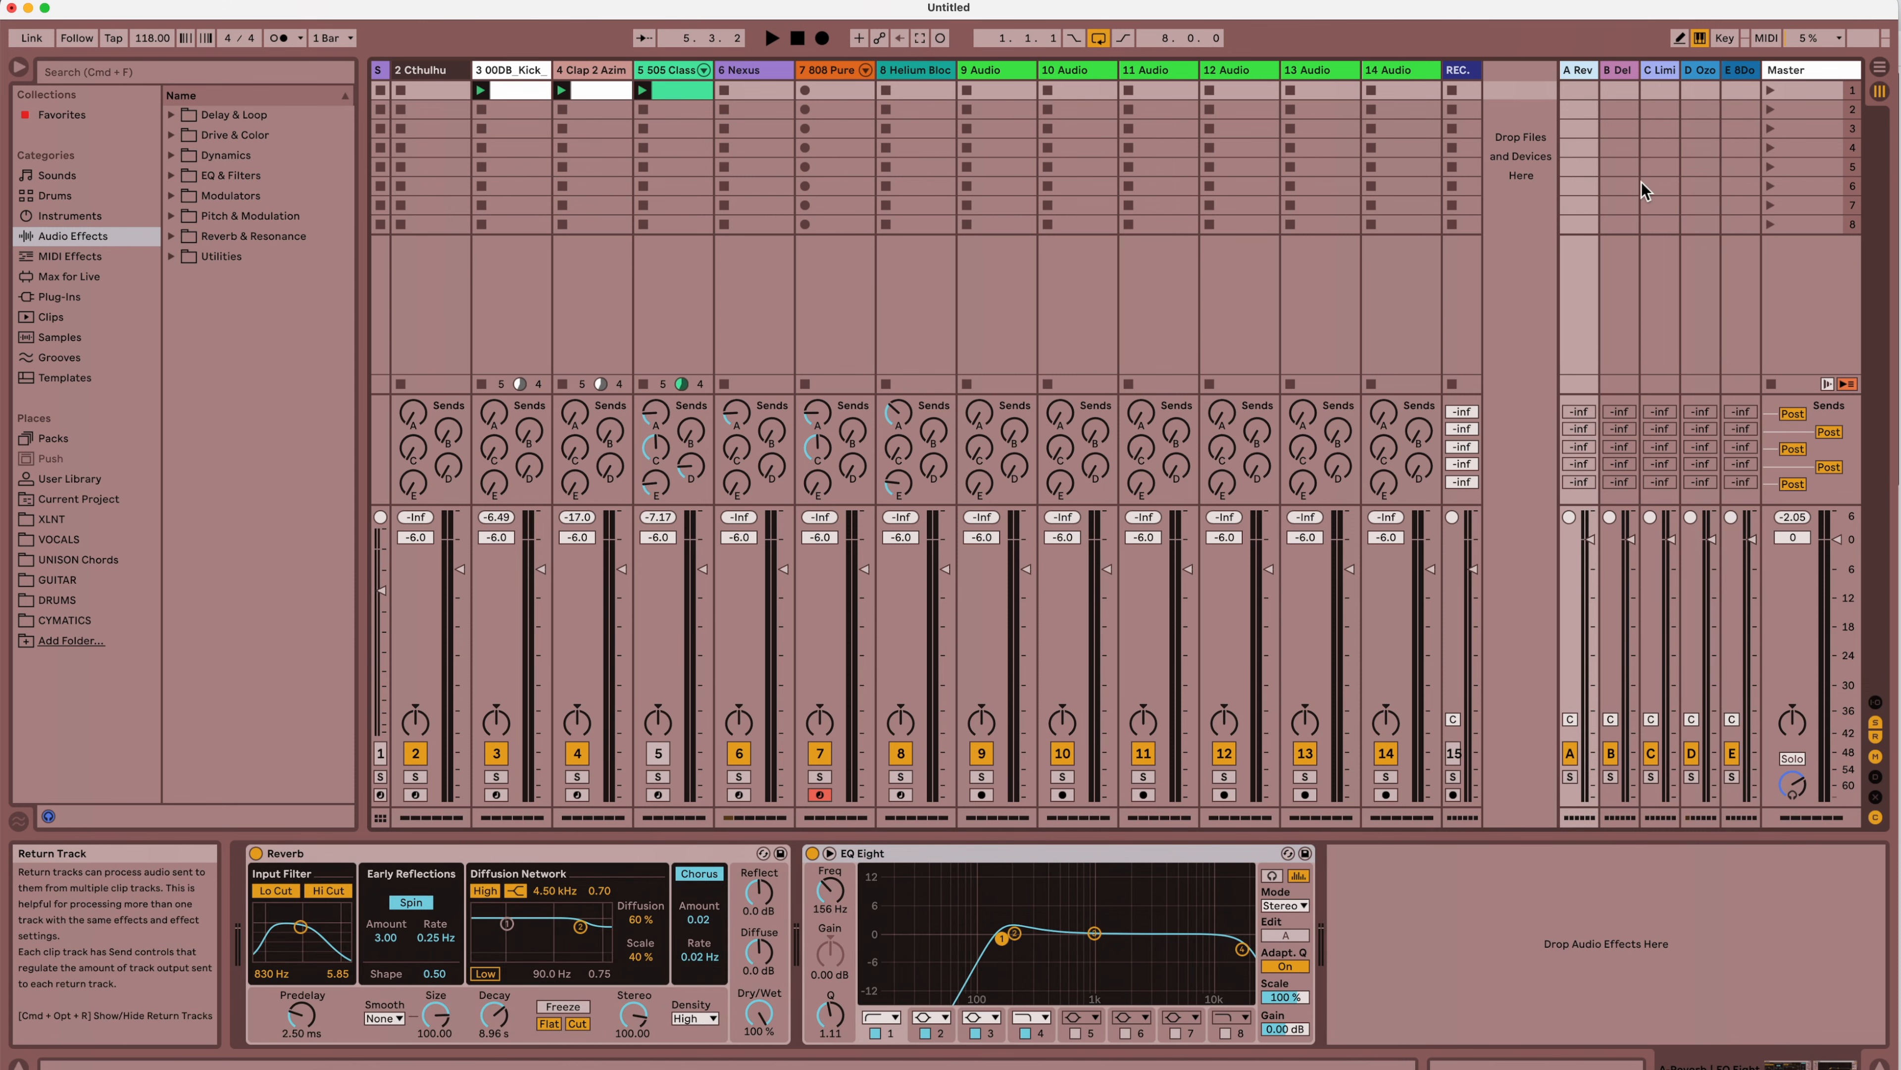
{"action": "left_click", "coordinate": [1790, 70]}
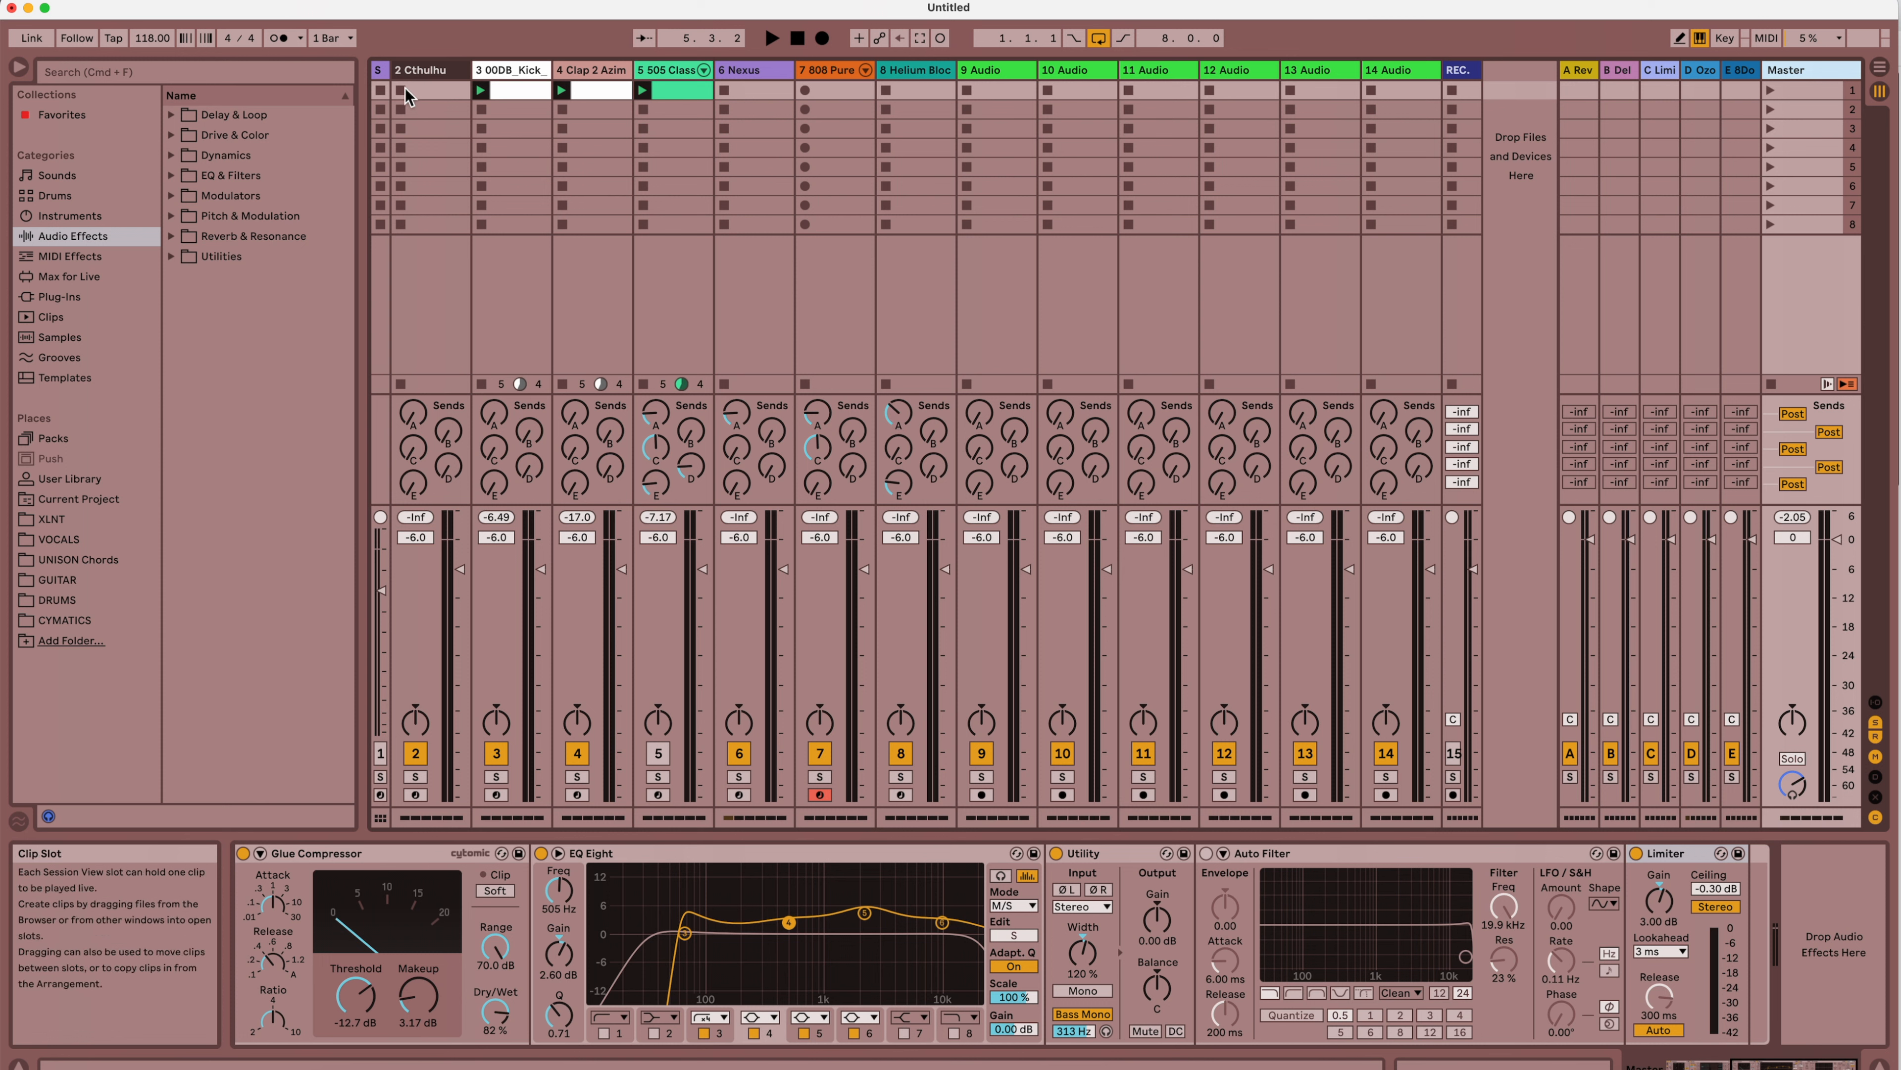
Inspect the Splice Bridge device on track 1 and the input and output routing of the REC track
{"action": "left_click", "coordinate": [385, 73]}
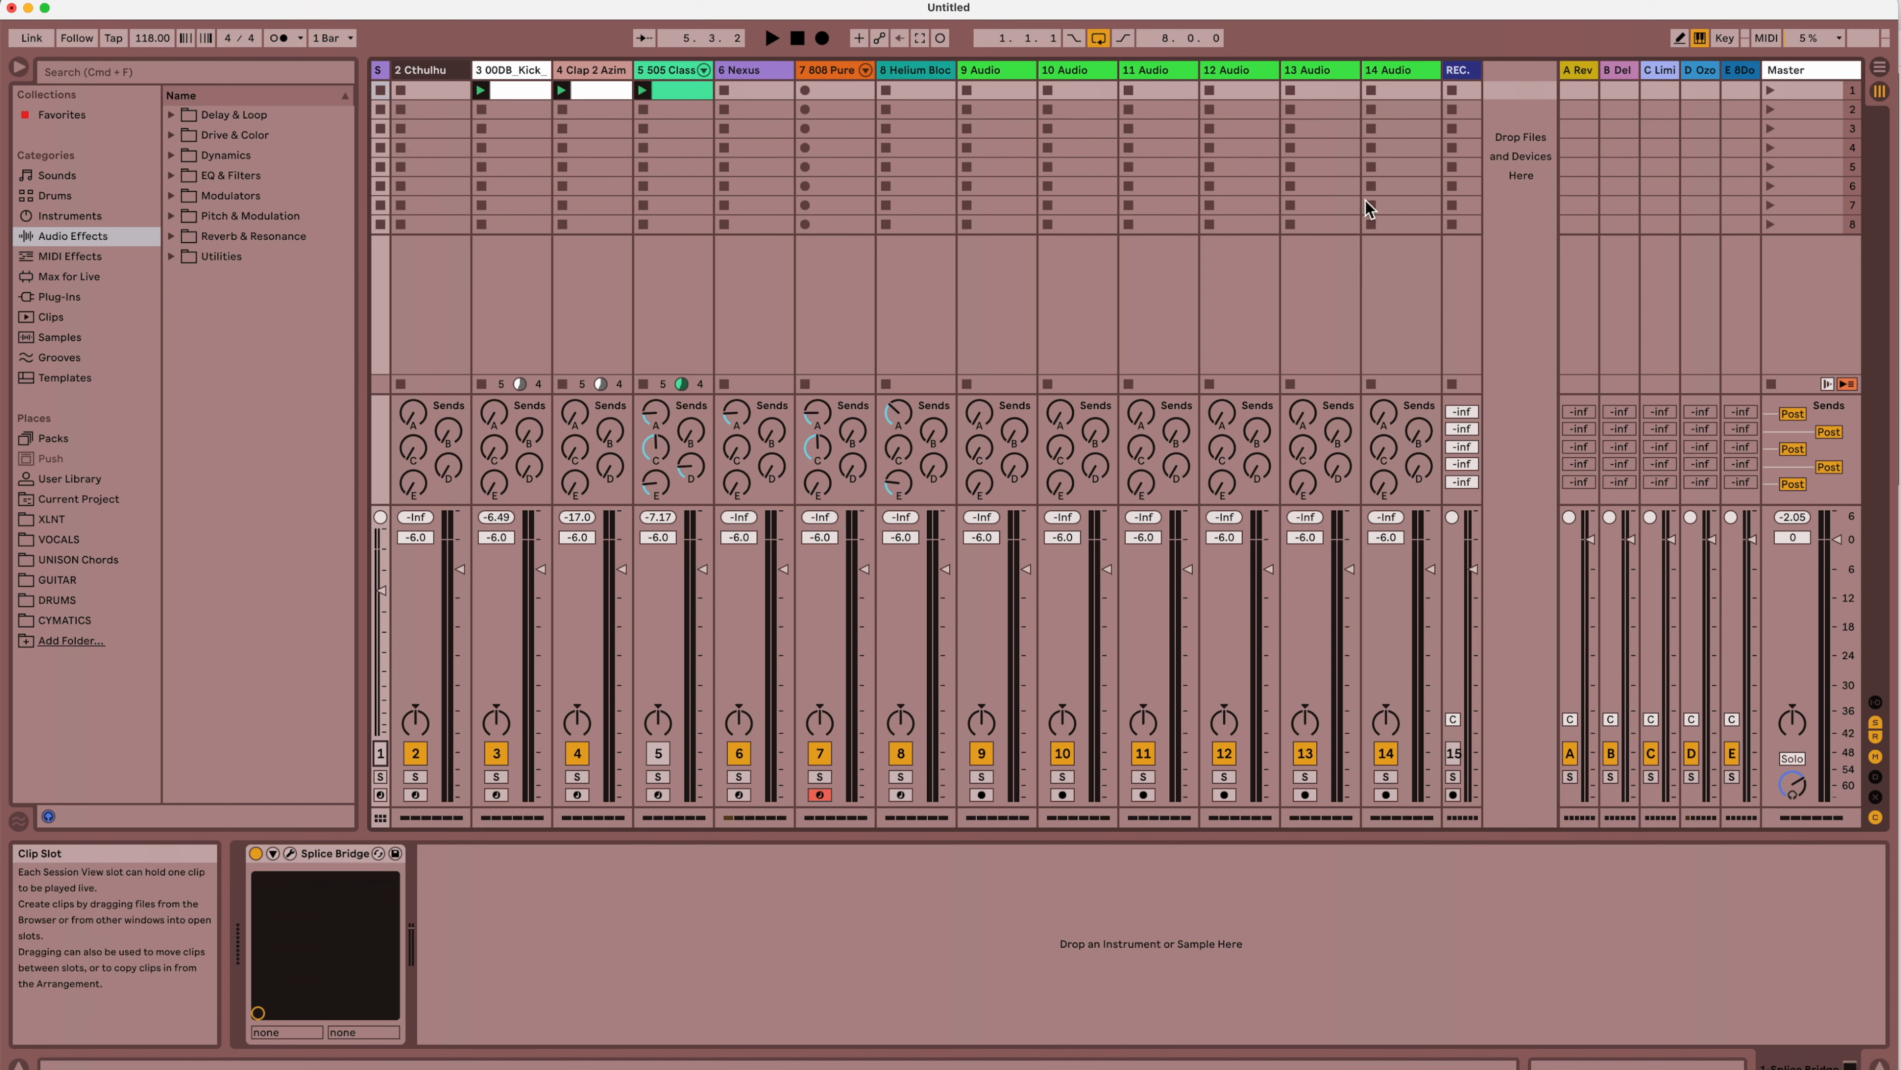
{"action": "left_click", "coordinate": [1465, 73]}
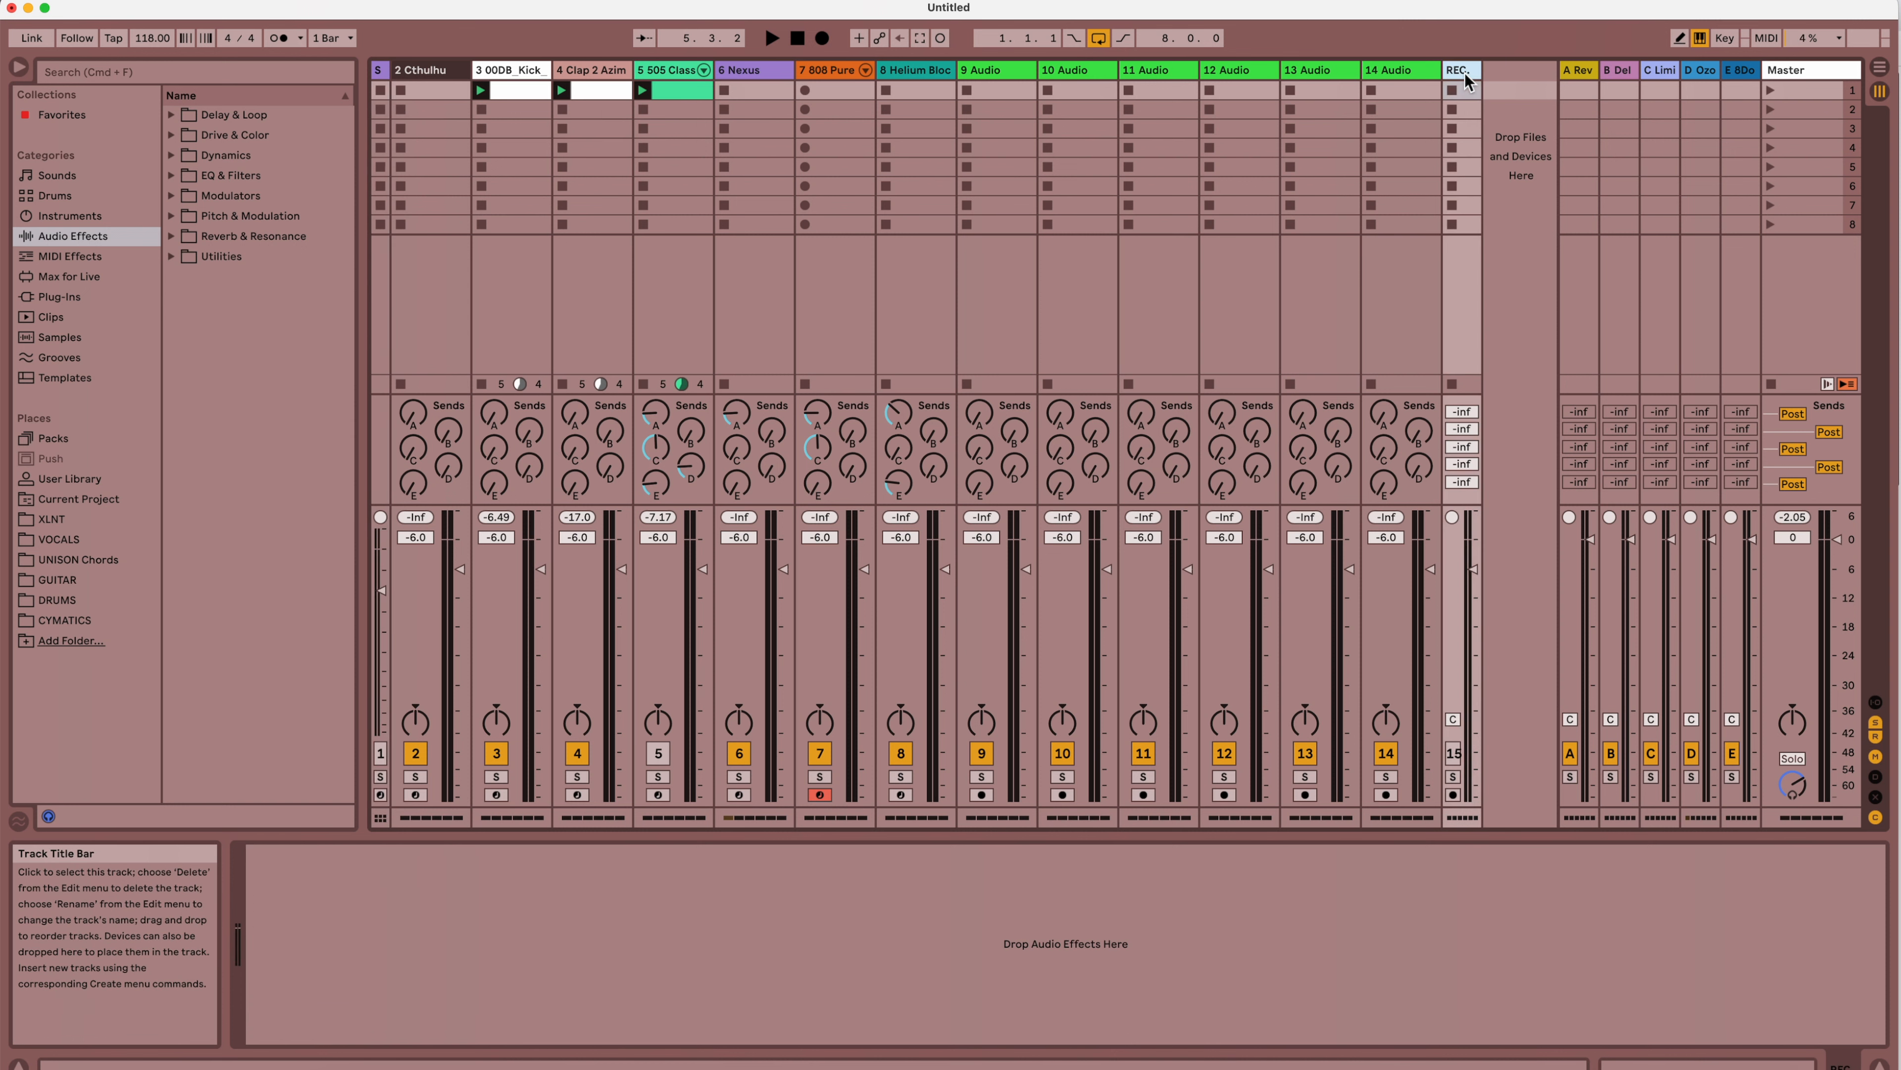
{"action": "left_click", "coordinate": [1875, 704]}
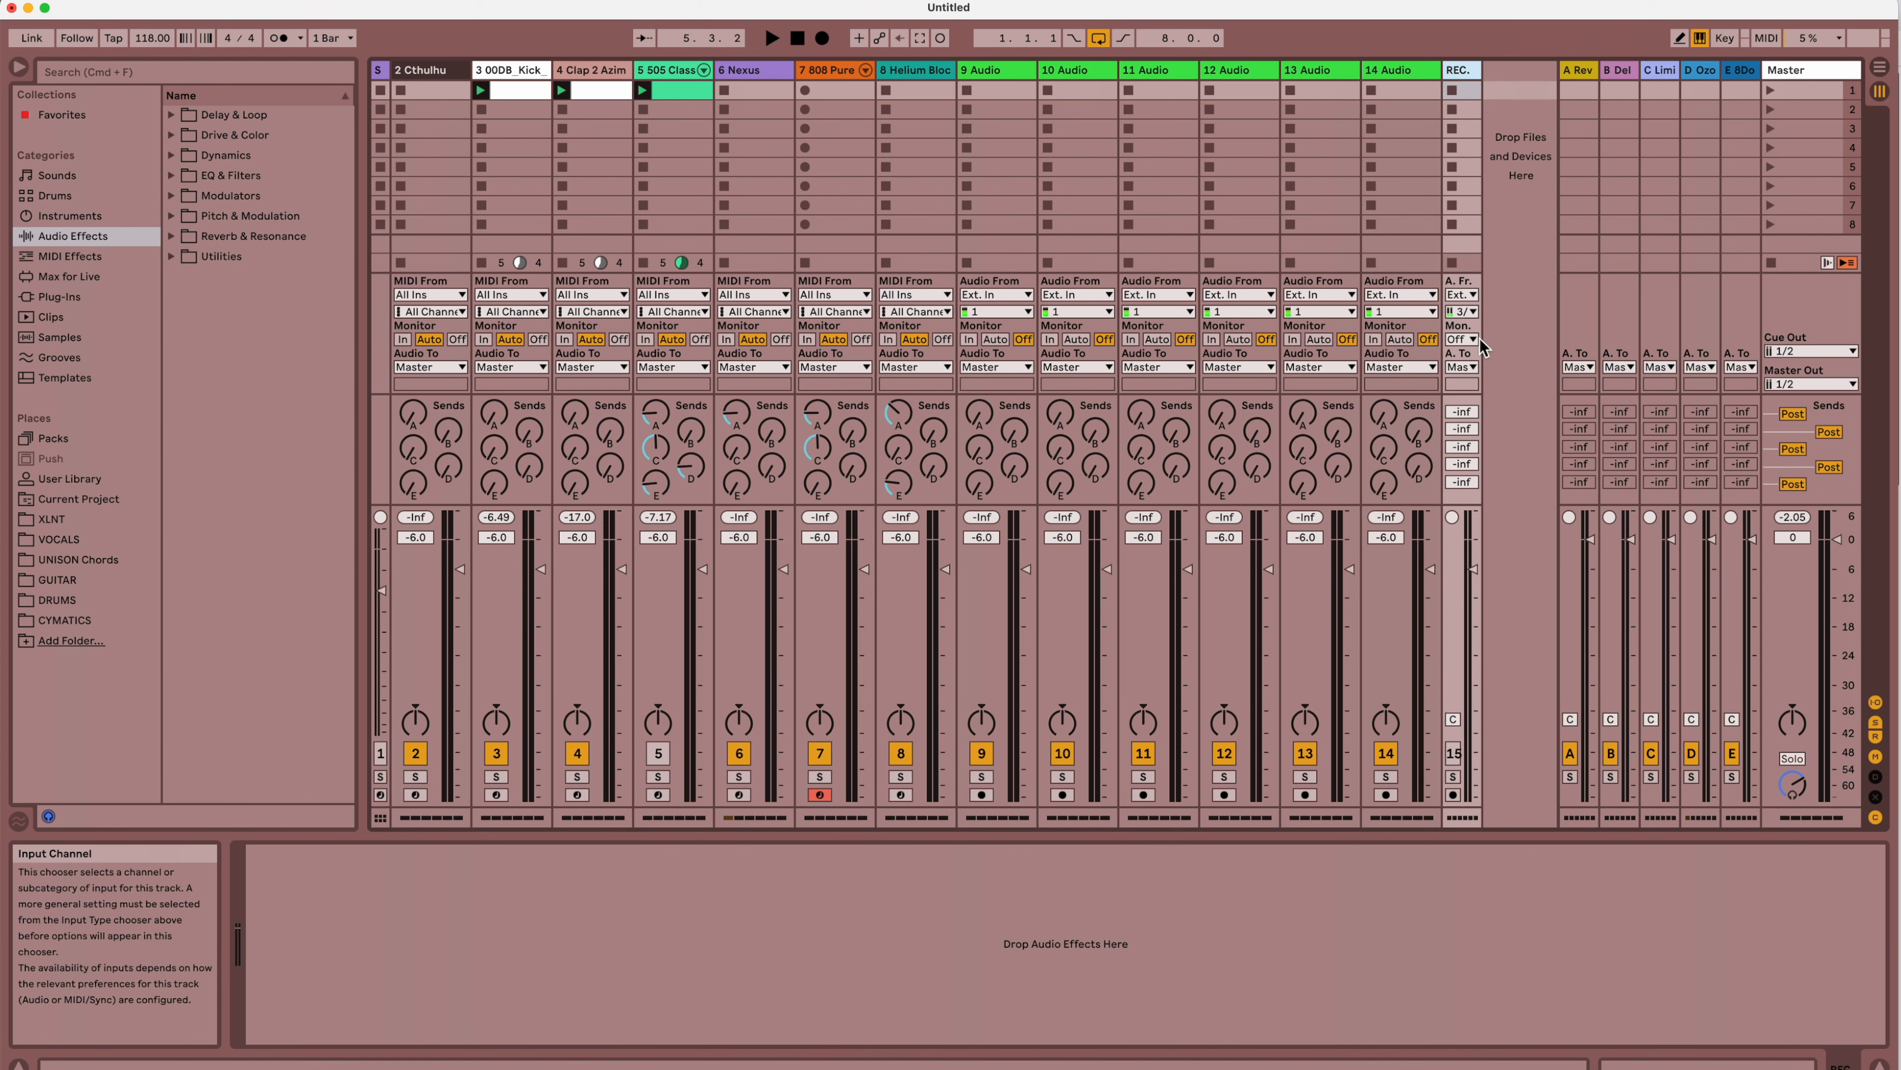
{"action": "left_click", "coordinate": [1875, 701]}
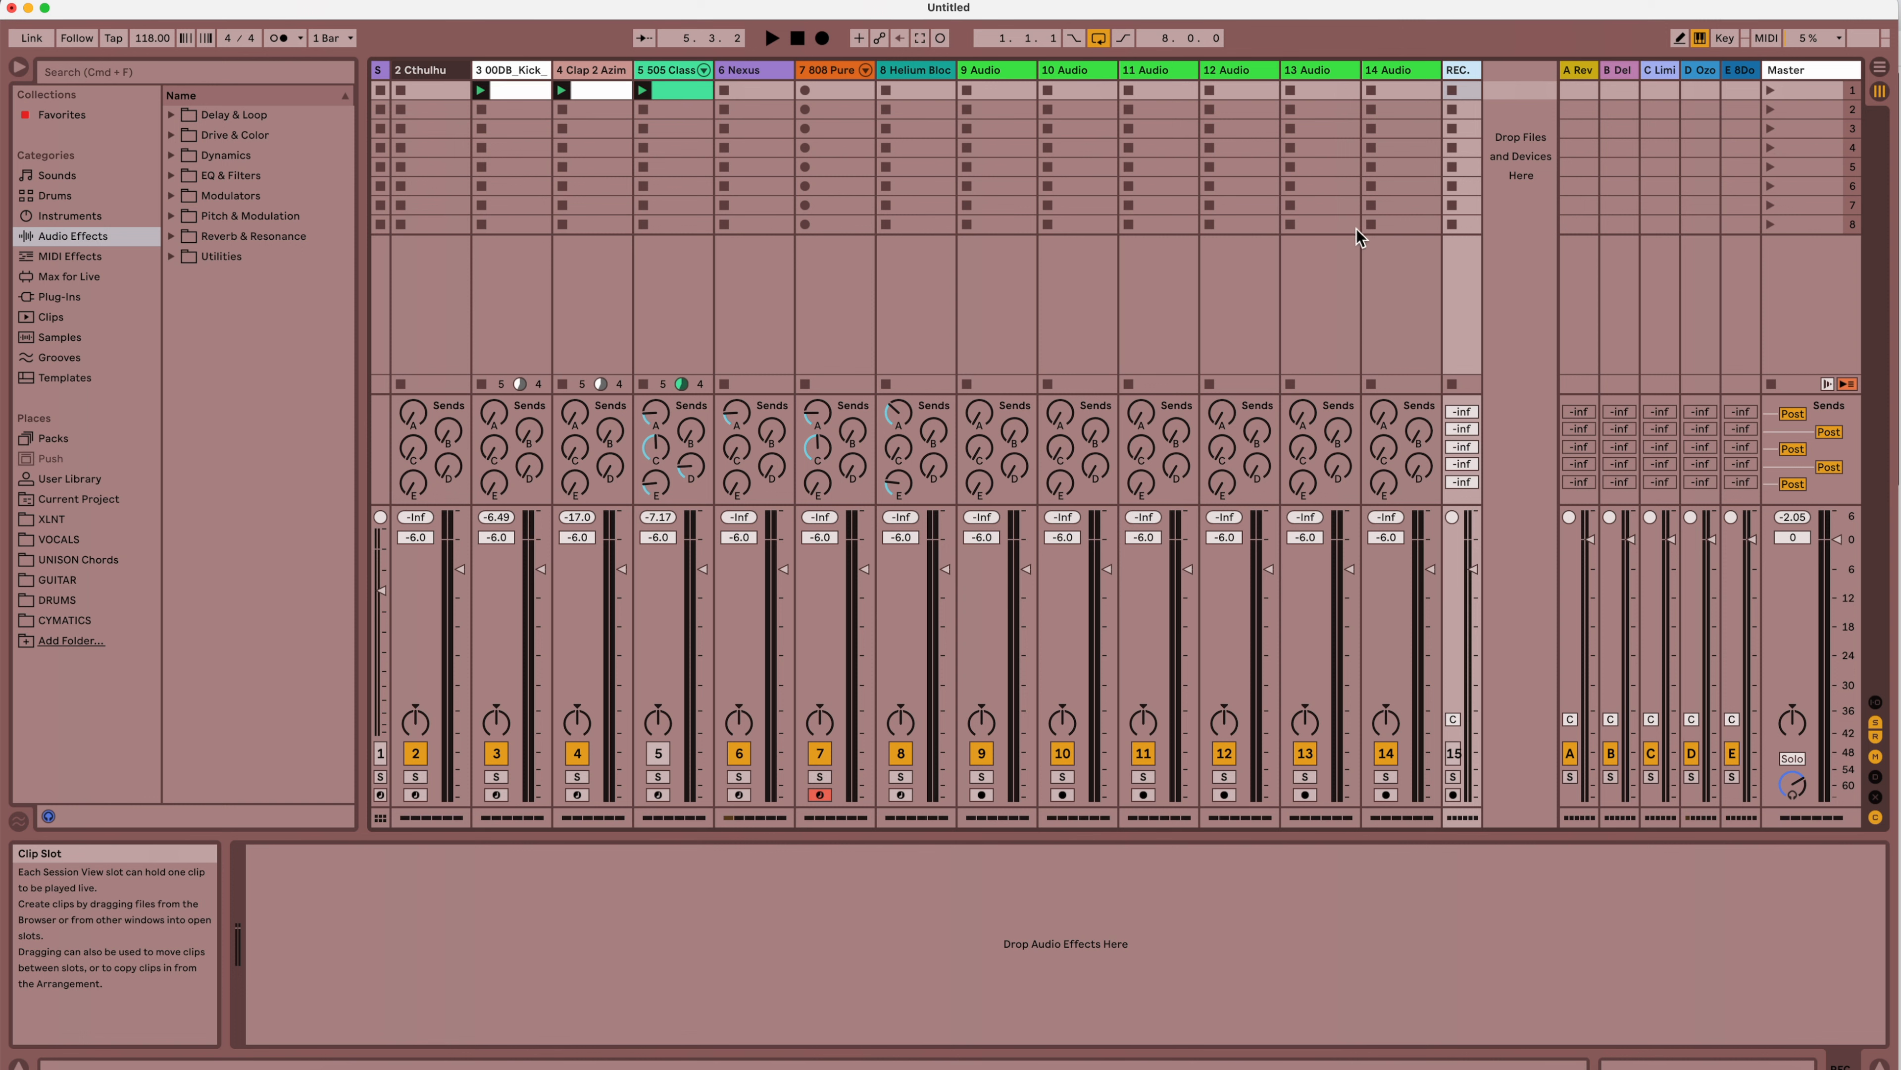
Deactivate the whole Audio Effect Rack on the Master track
{"action": "left_click", "coordinate": [1772, 74]}
{"action": "scroll", "coordinate": [814, 921], "scroll_direction": "left", "scroll_amount": 10}
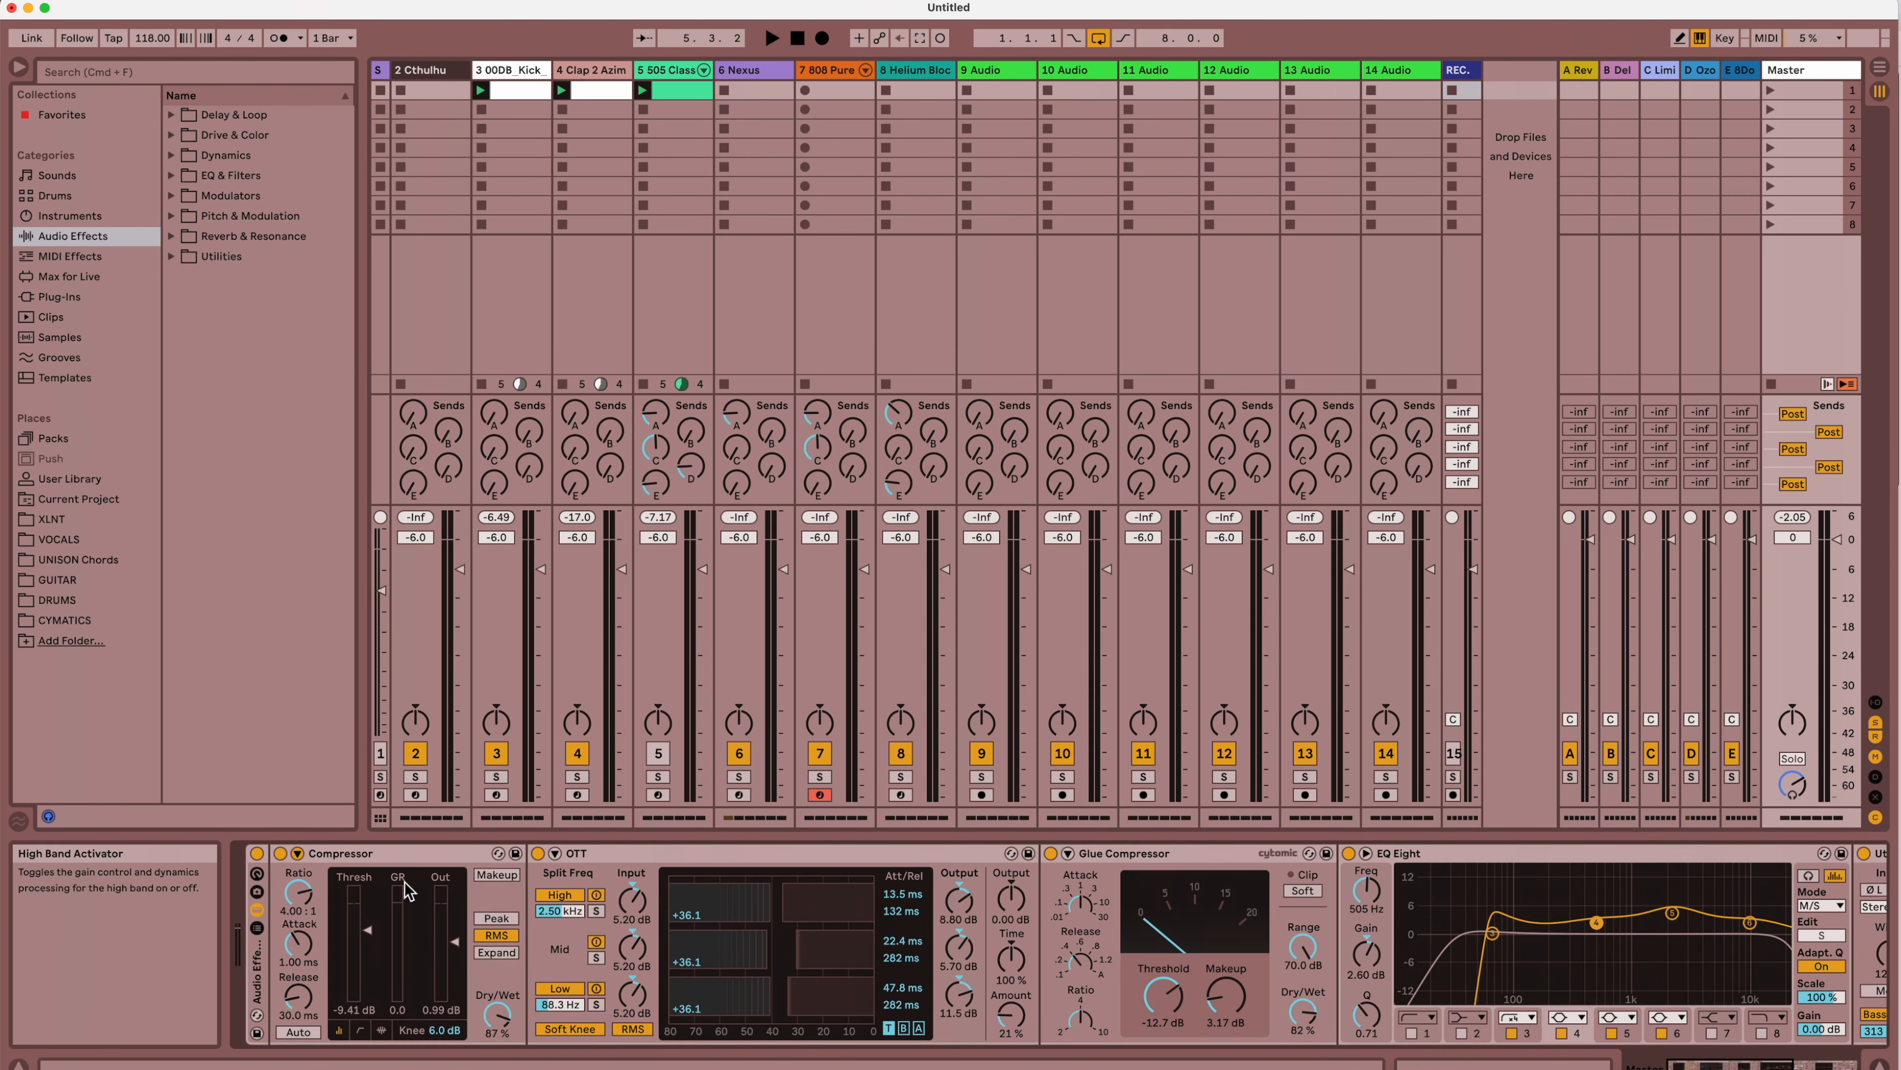
{"action": "left_click", "coordinate": [257, 853]}
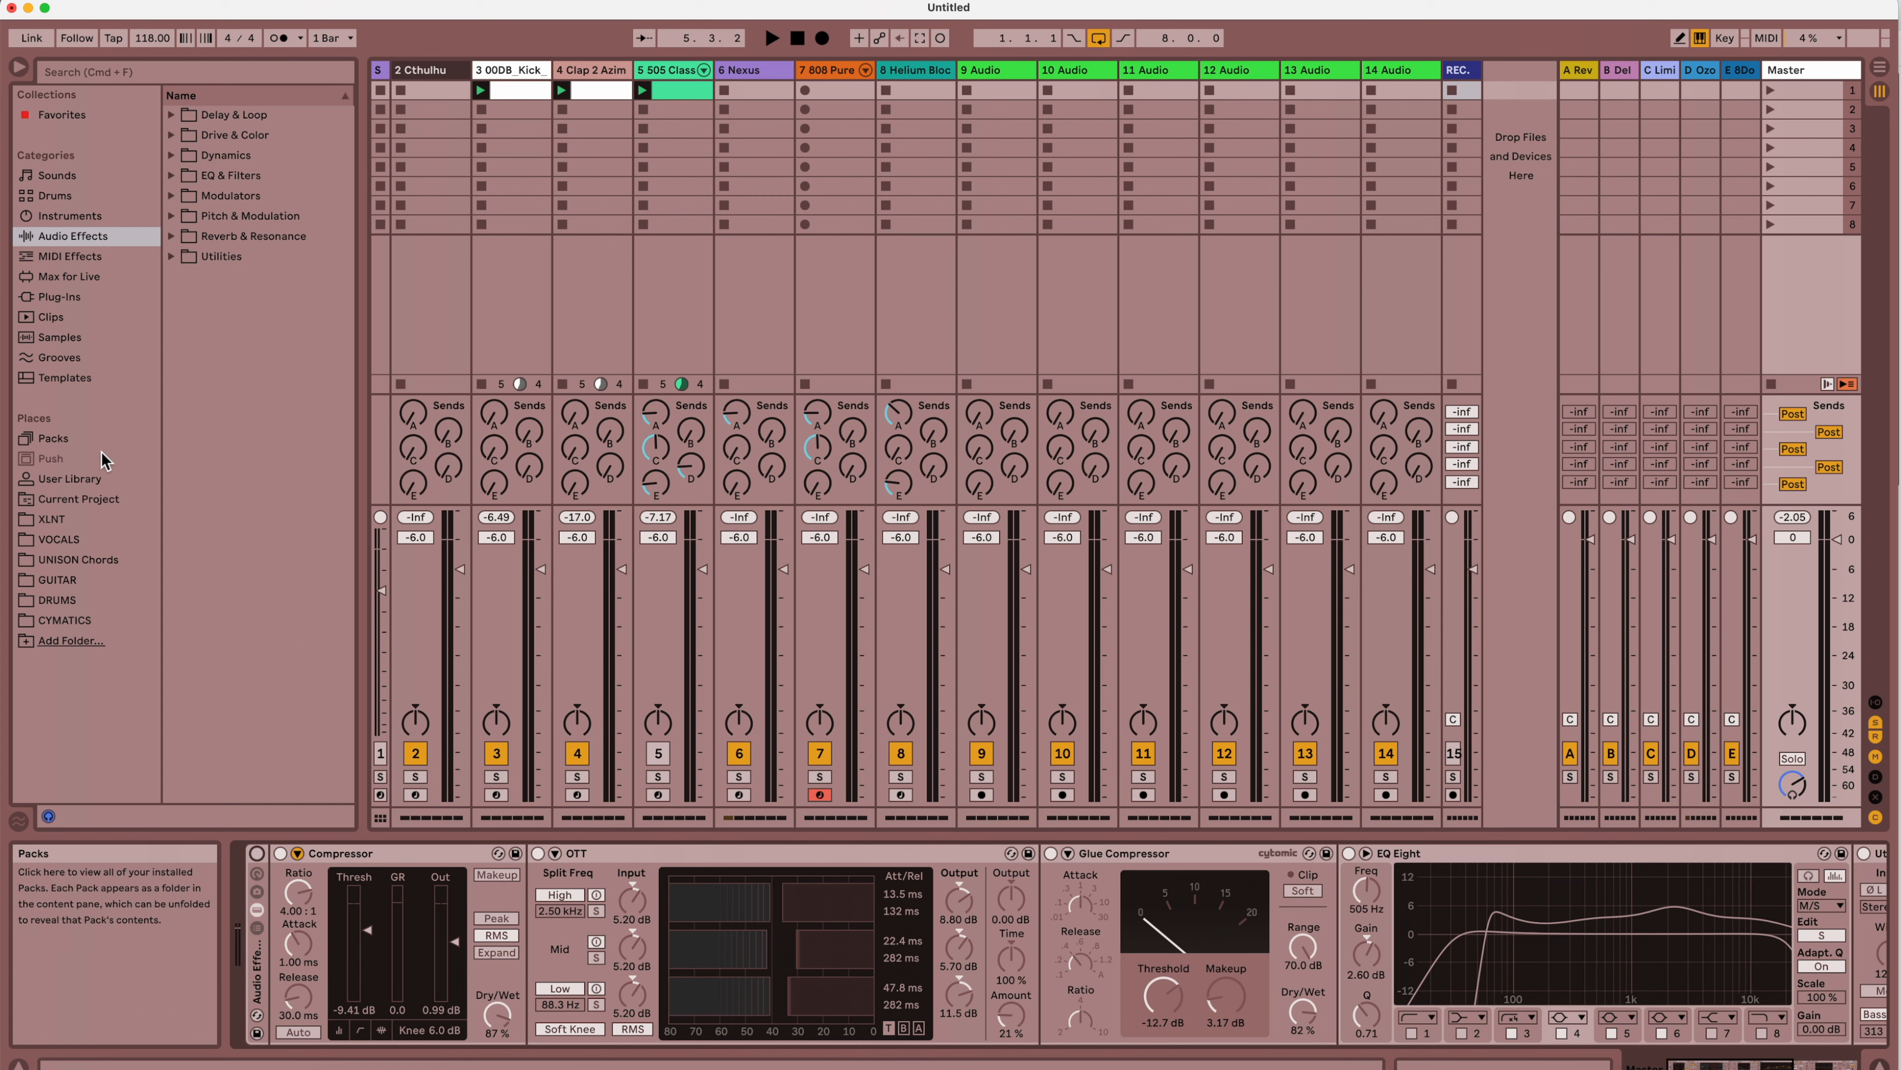
Examine the template sets stored in the User Library's Templates folder
{"action": "left_click", "coordinate": [92, 480]}
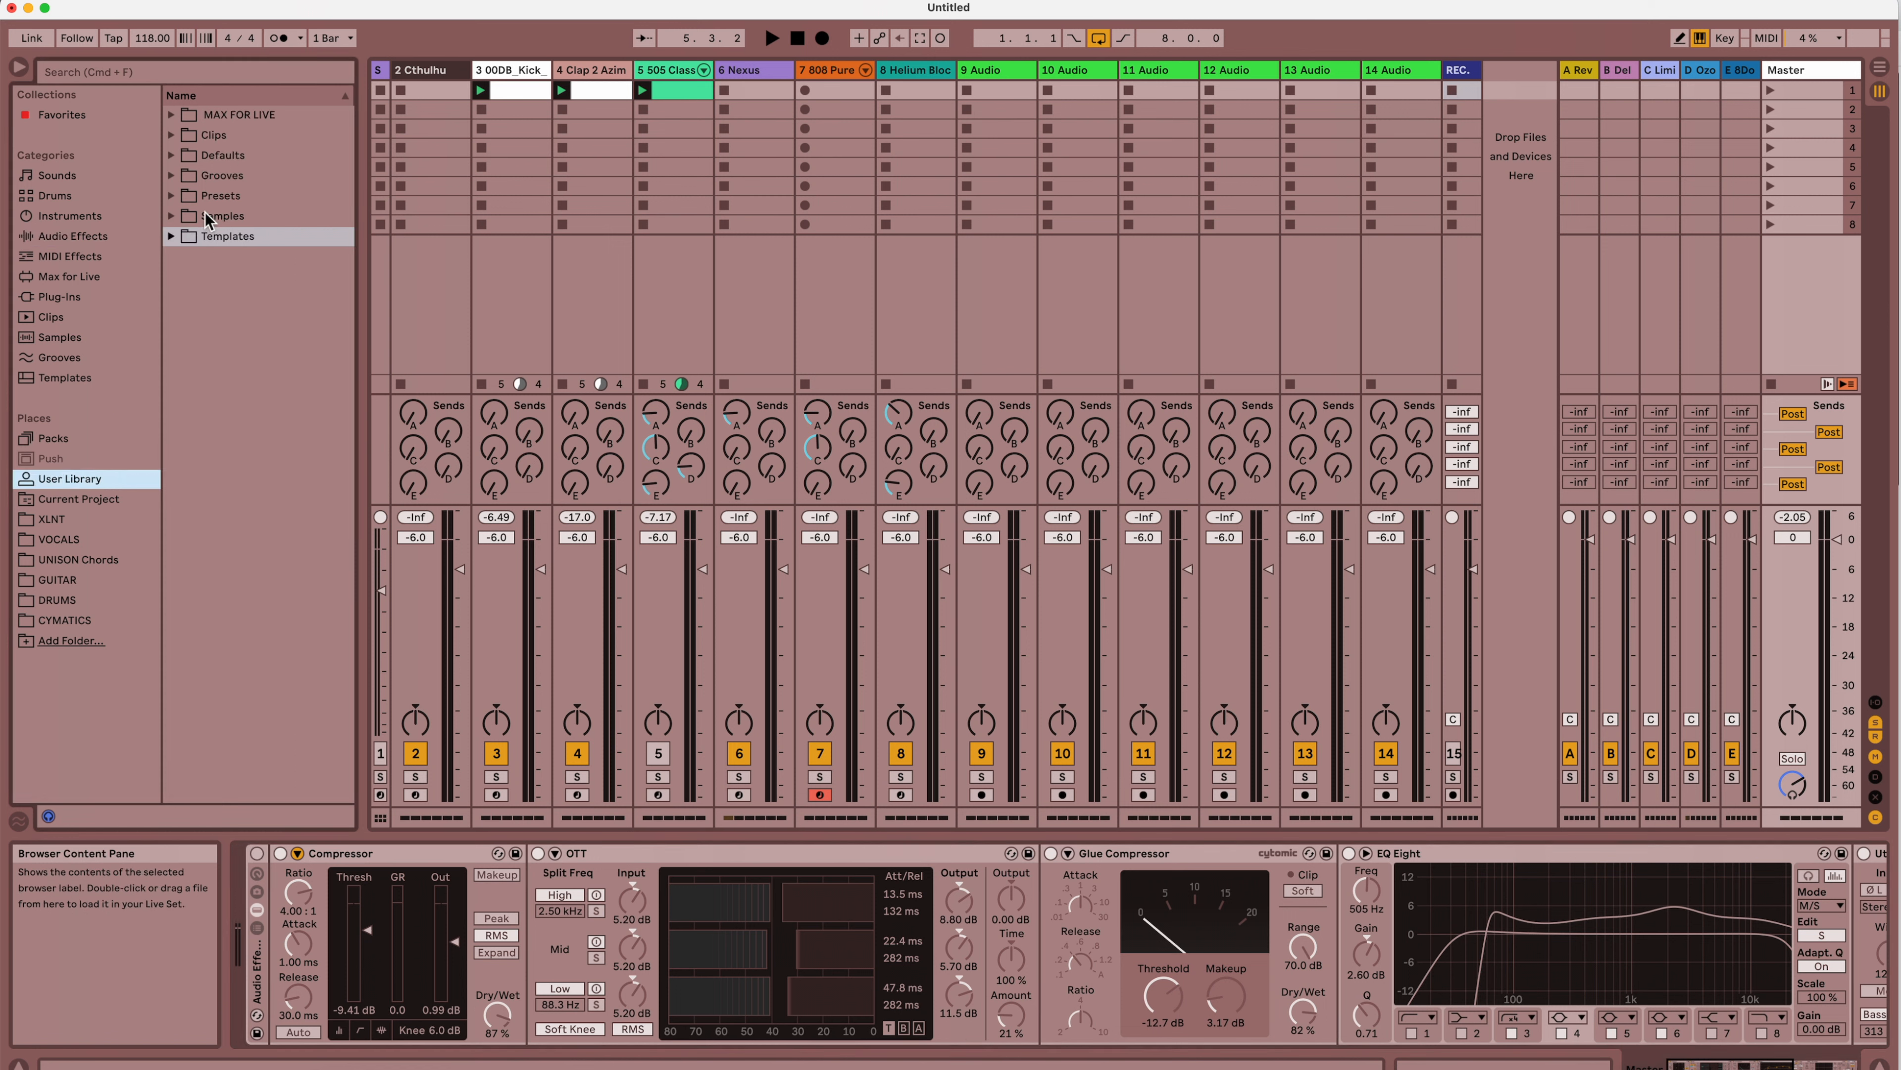
{"action": "left_click", "coordinate": [173, 236]}
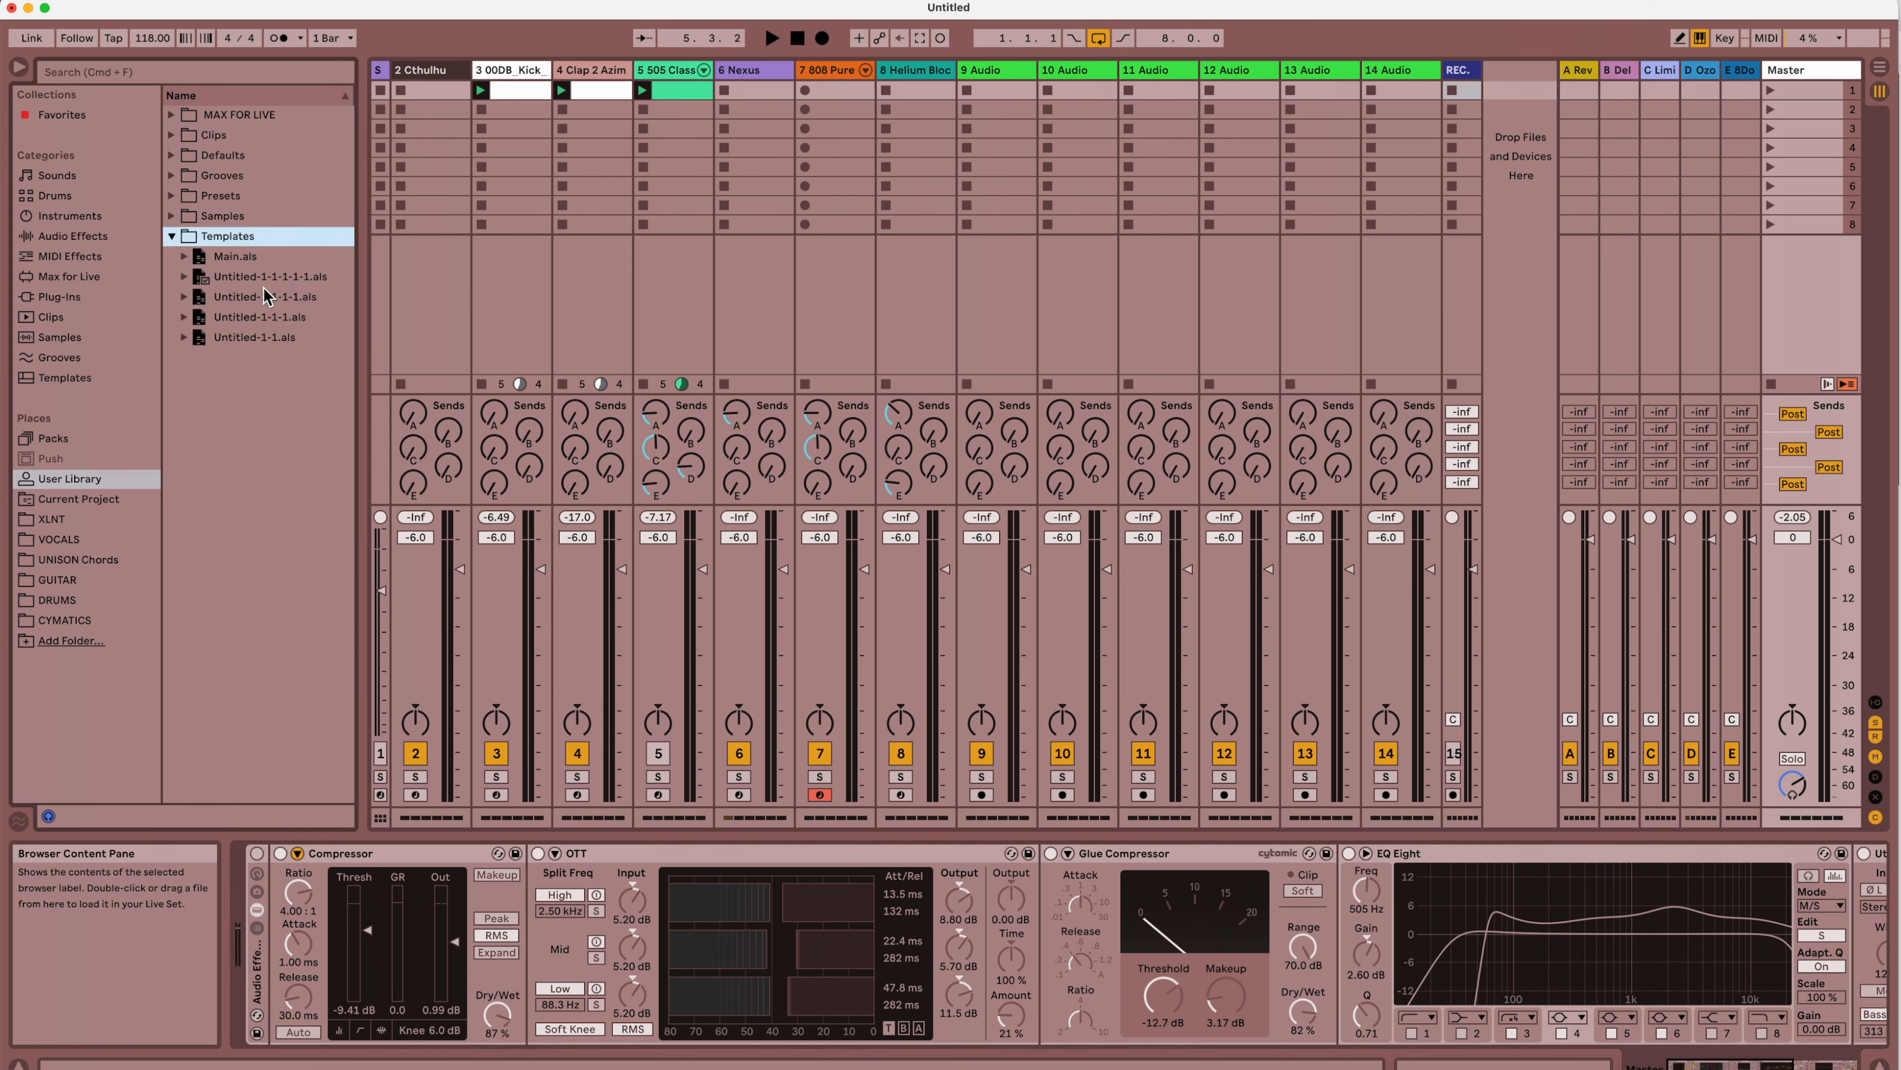
{"action": "left_click", "coordinate": [173, 238]}
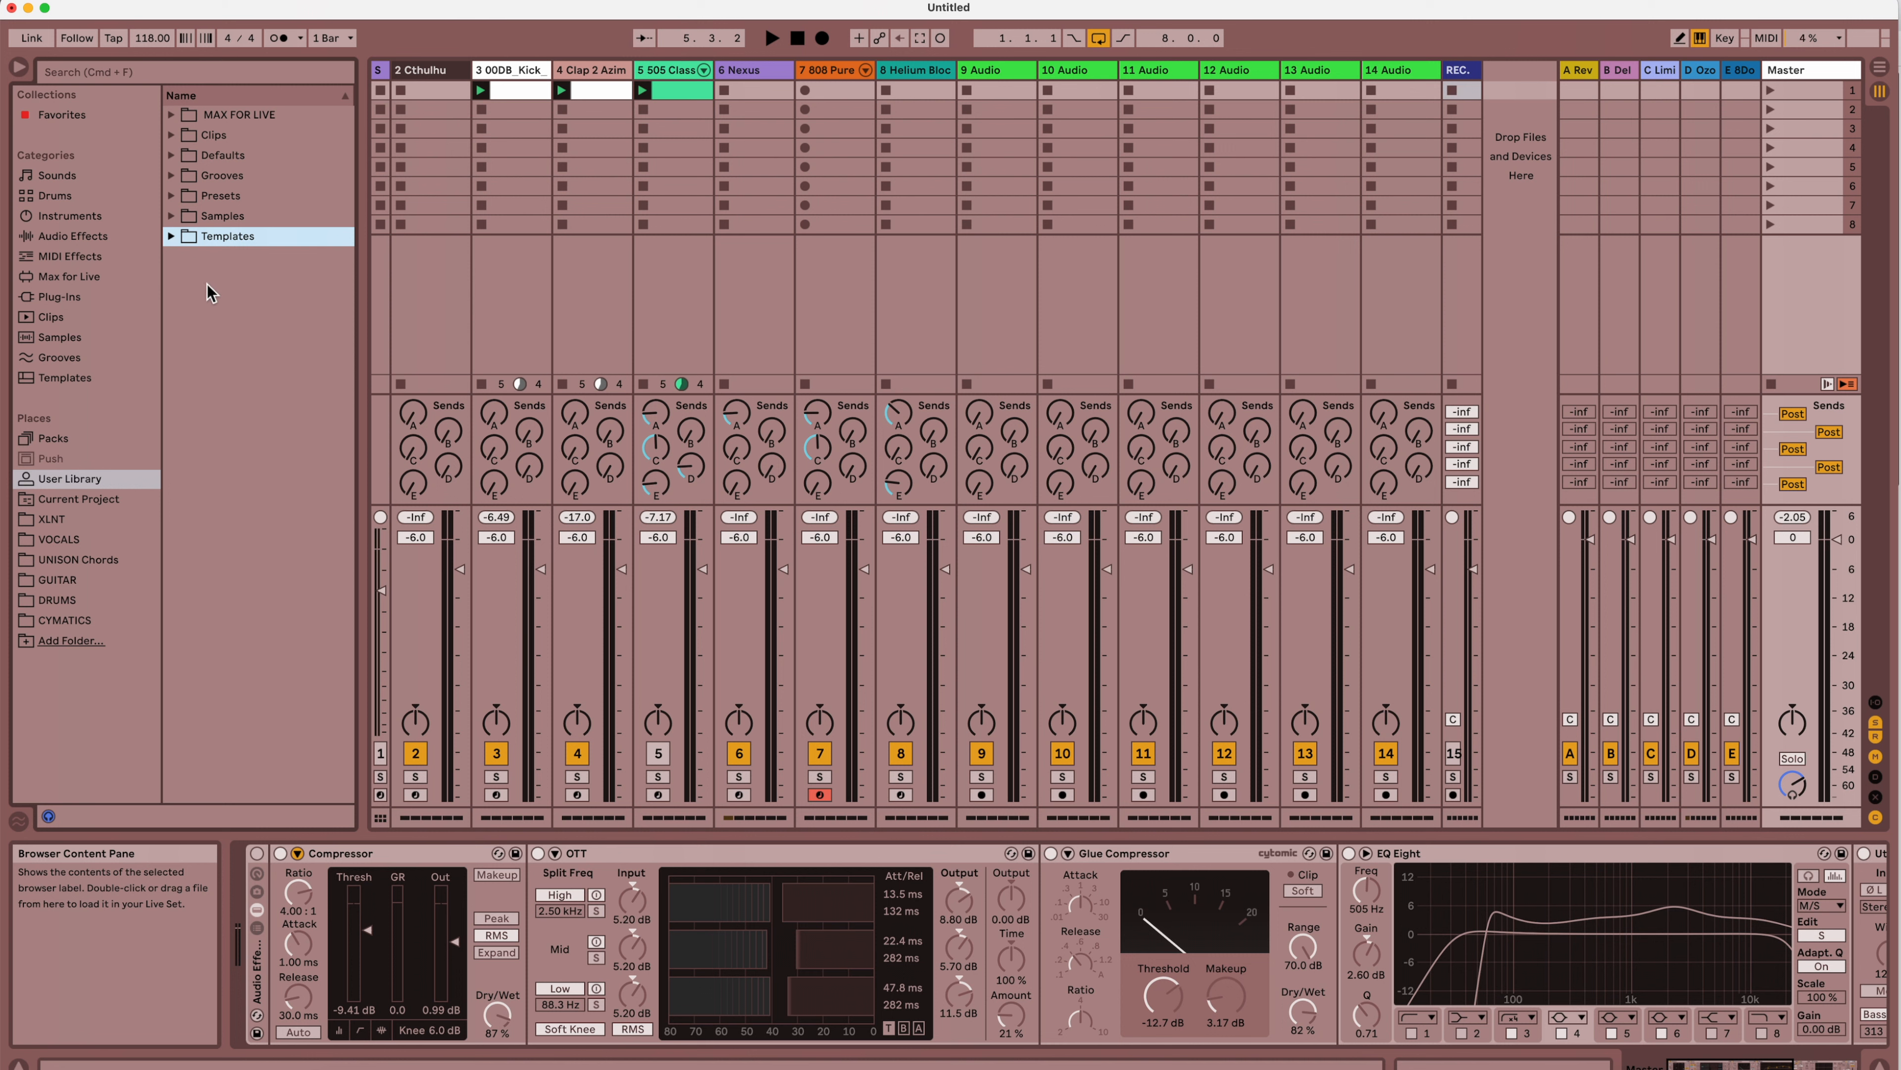
{"action": "left_click", "coordinate": [172, 236]}
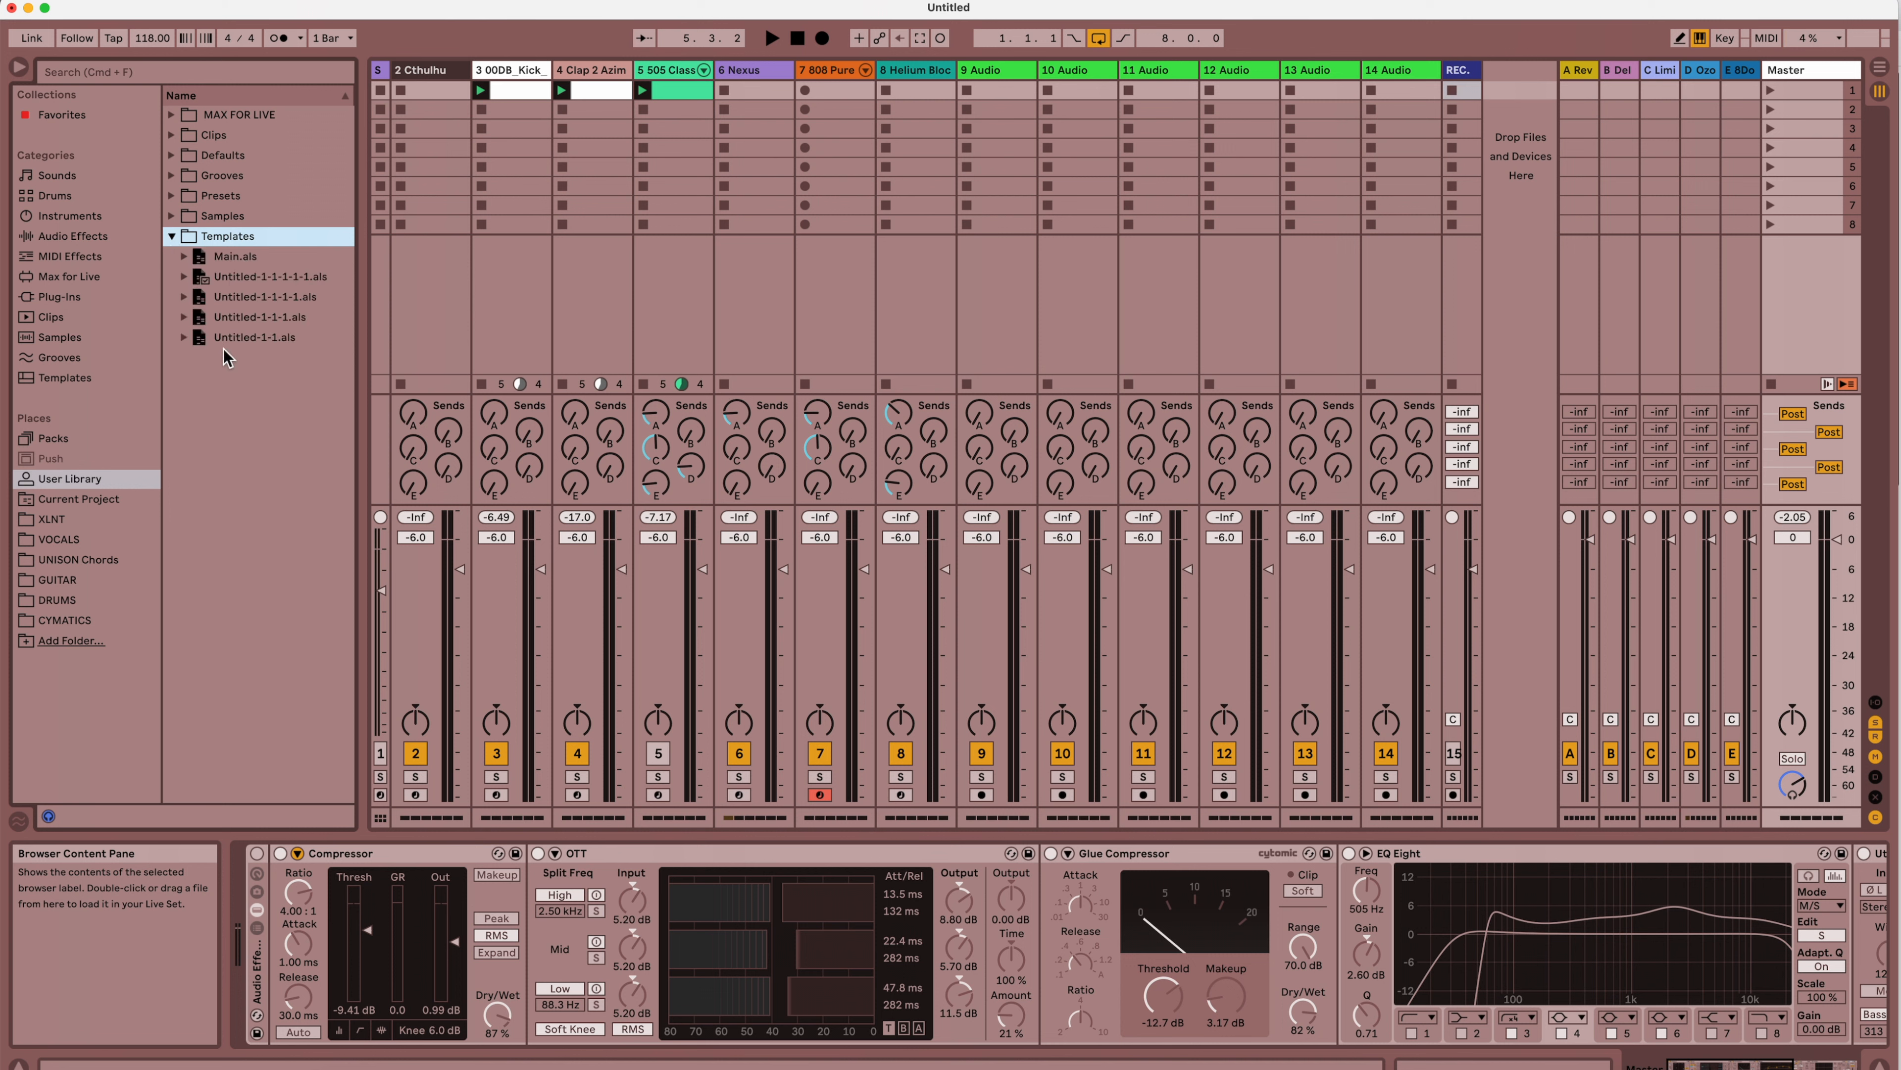
{"action": "left_click", "coordinate": [173, 236]}
{"action": "left_click", "coordinate": [172, 236]}
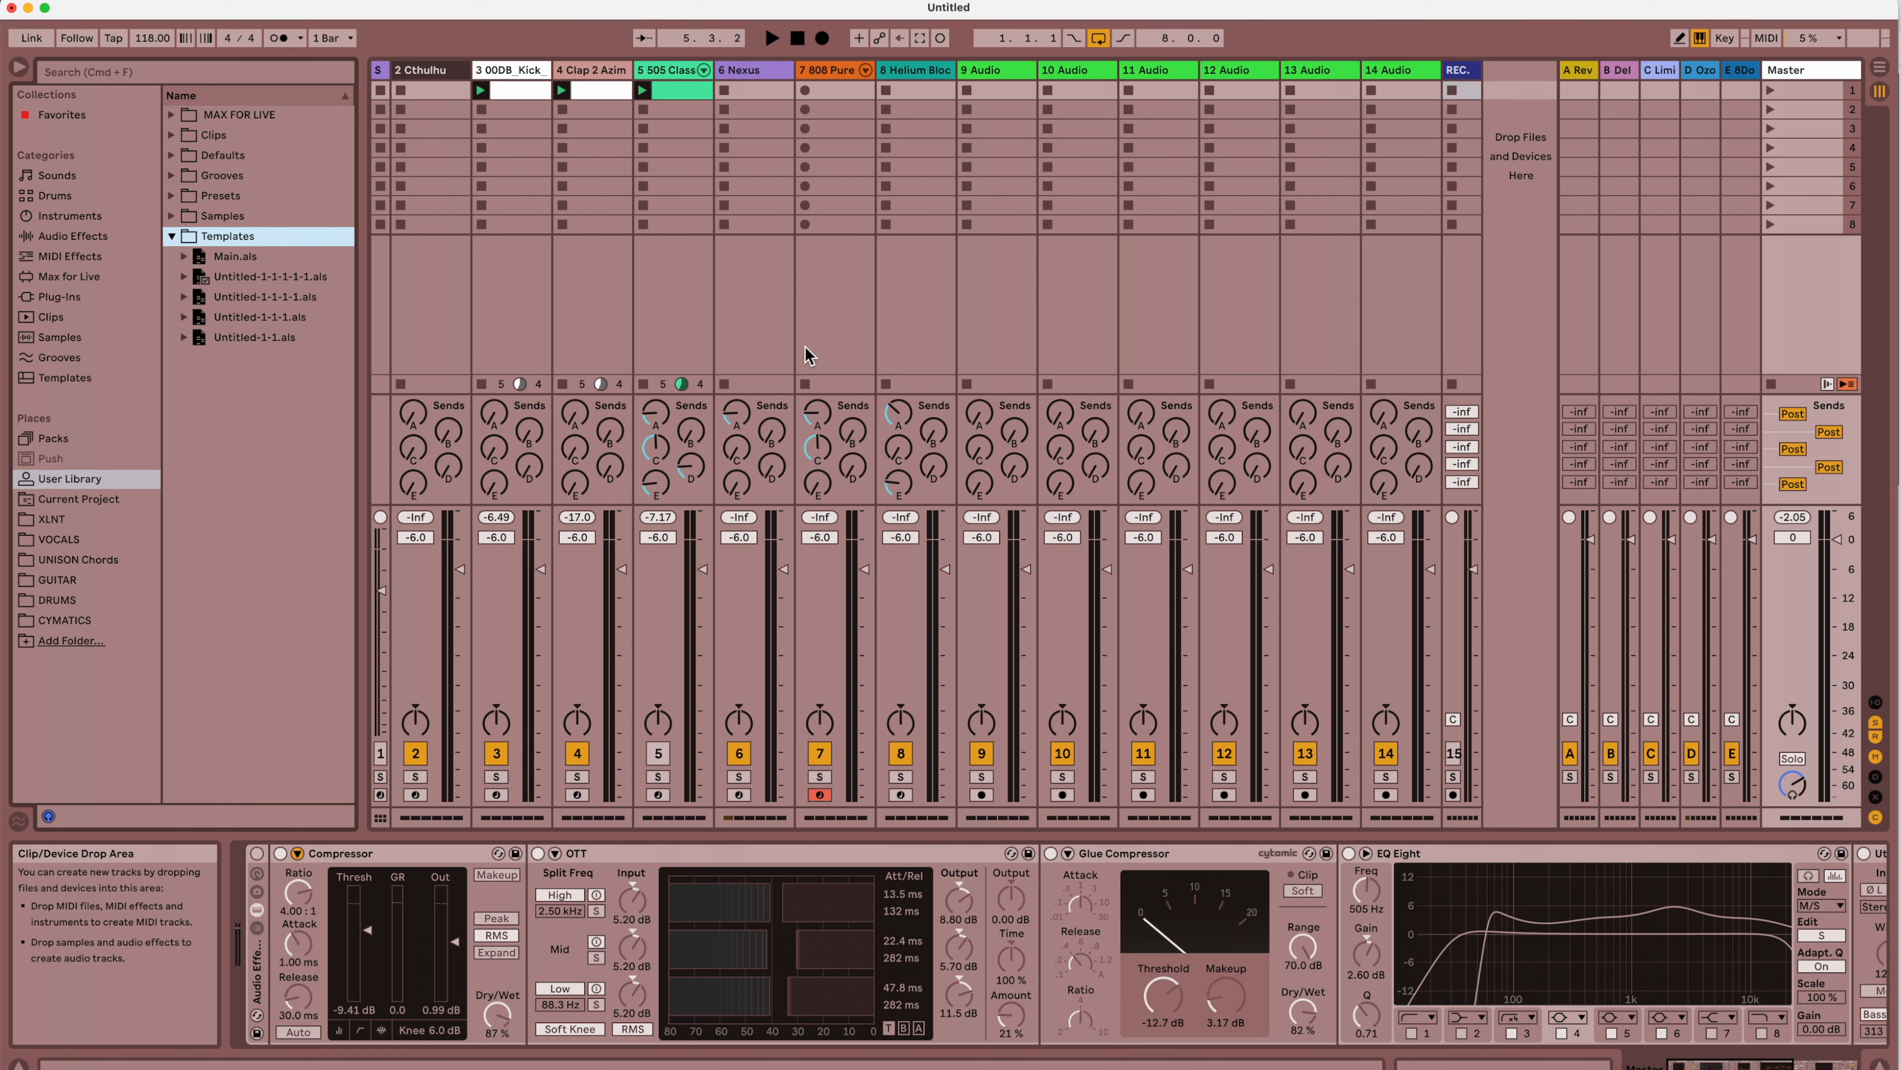
{"action": "left_click", "coordinate": [172, 237]}
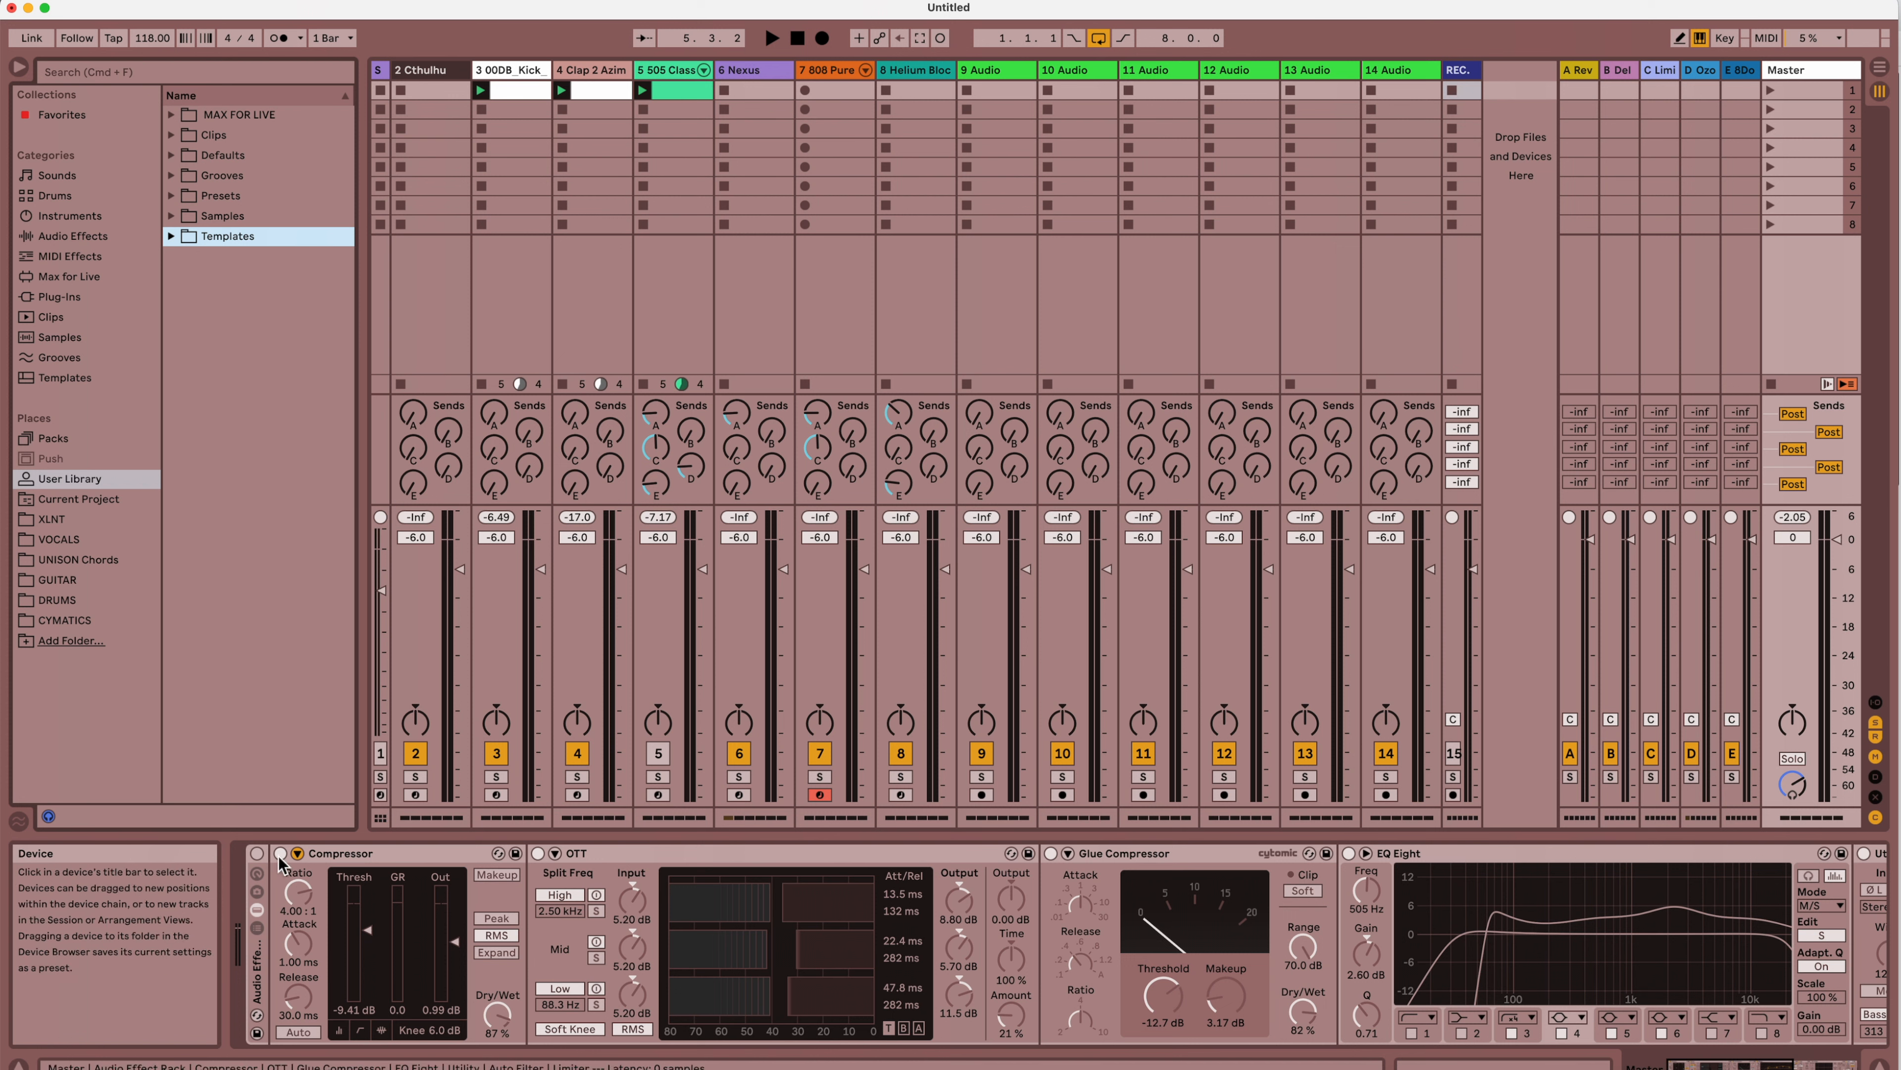
Switch the Master track's Audio Effect Rack on and back off
{"action": "left_click", "coordinate": [257, 854]}
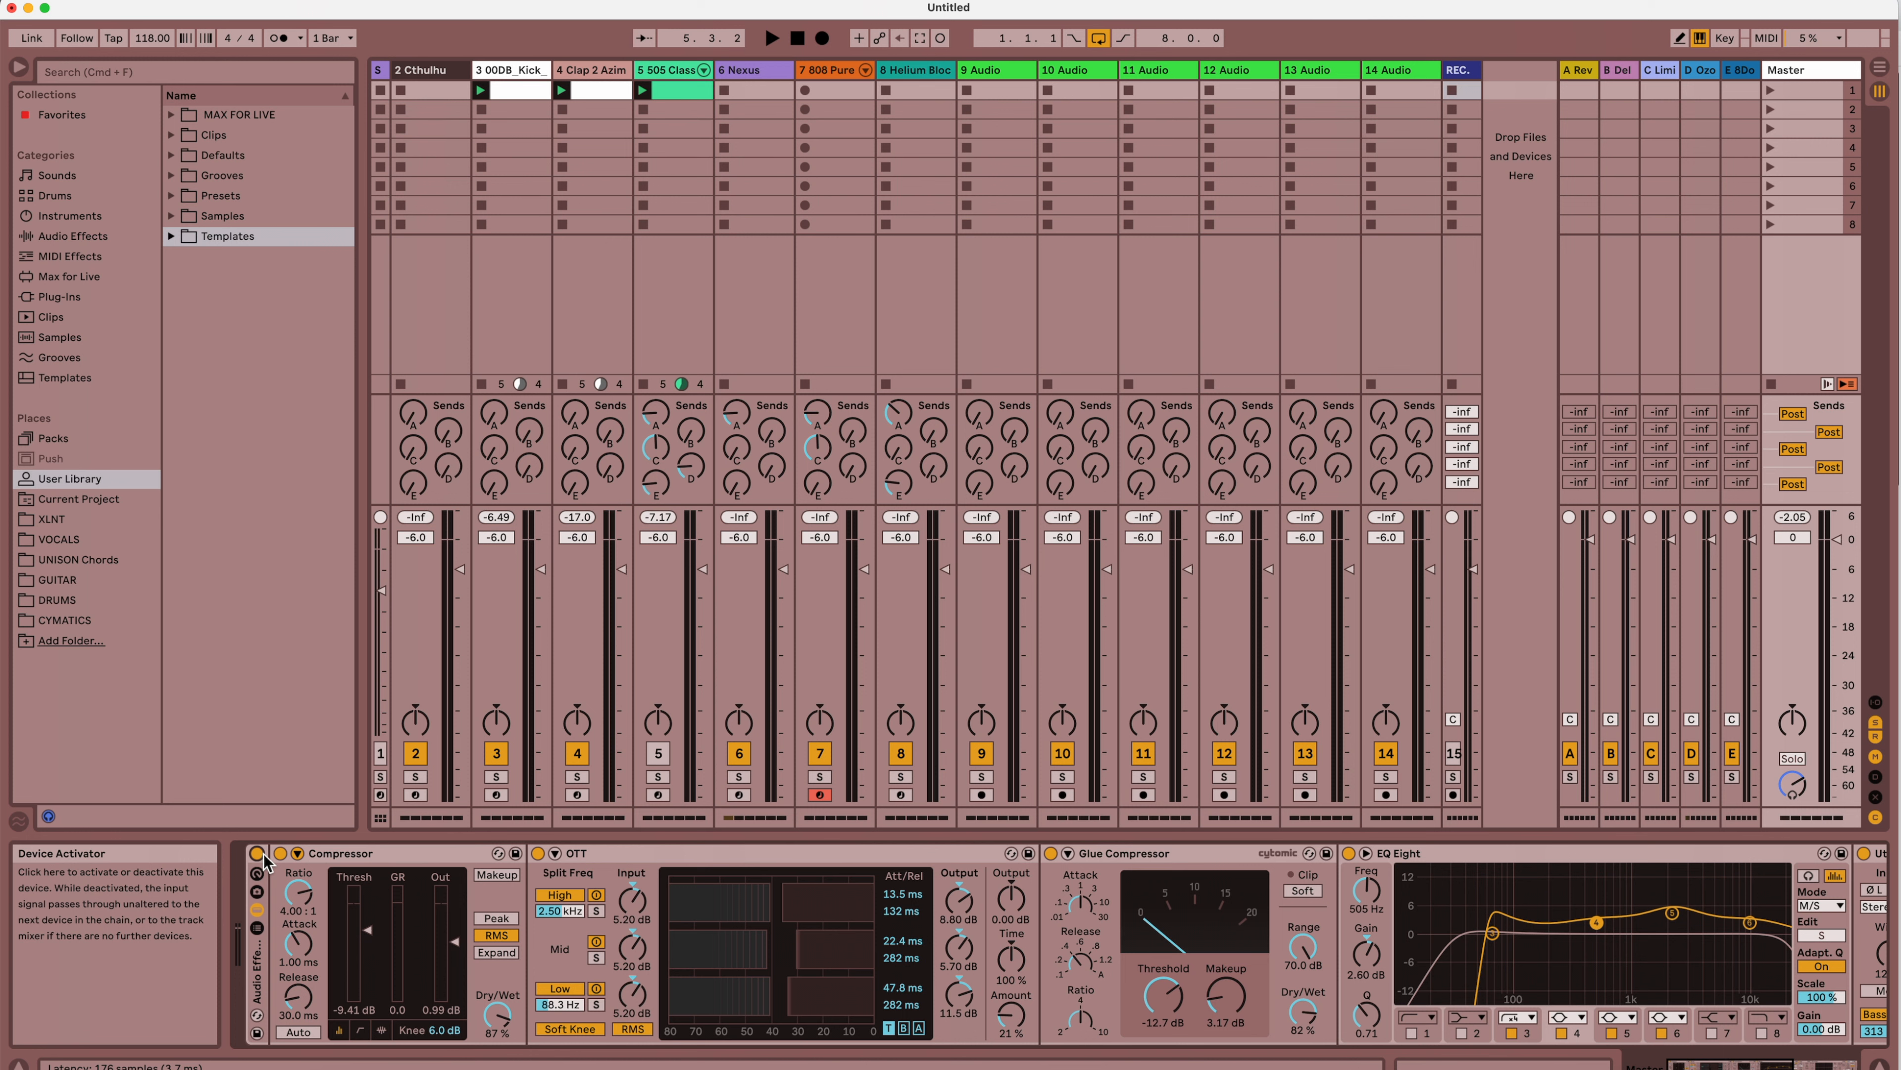
{"action": "left_click", "coordinate": [257, 854]}
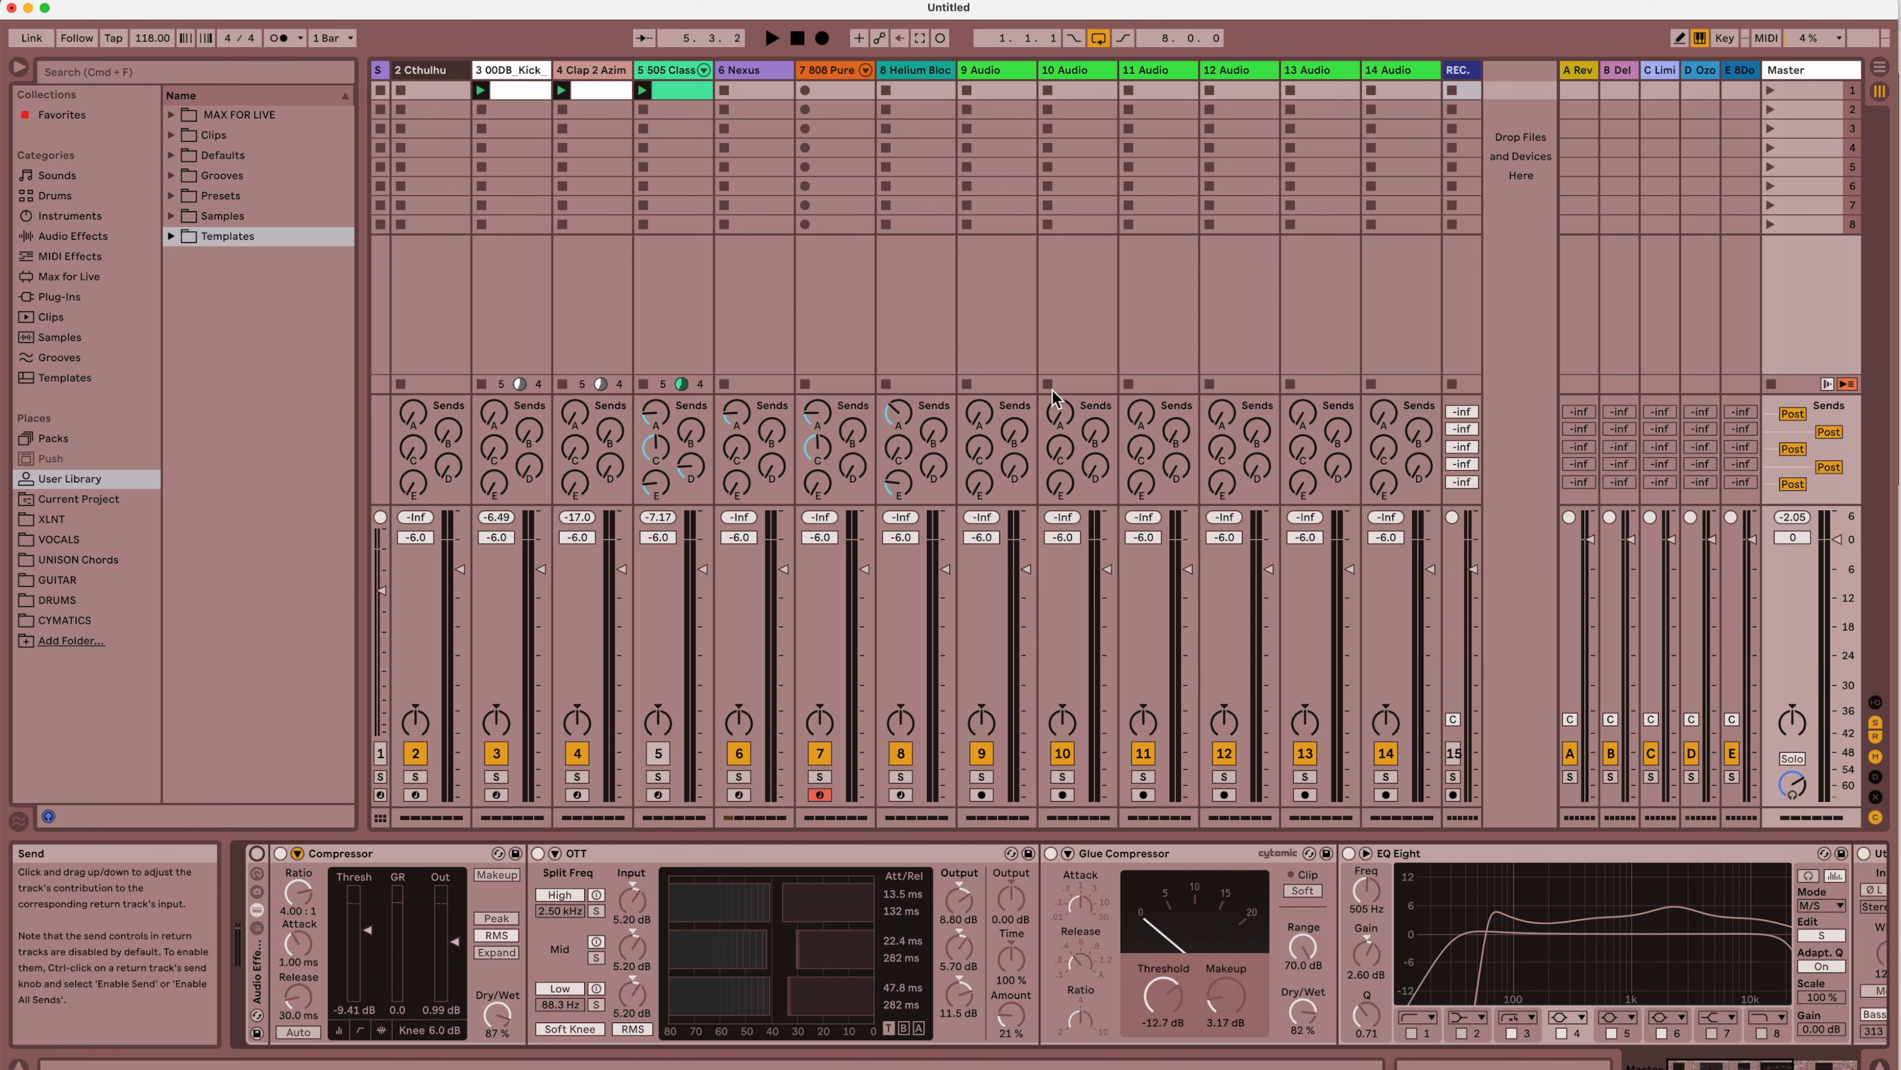